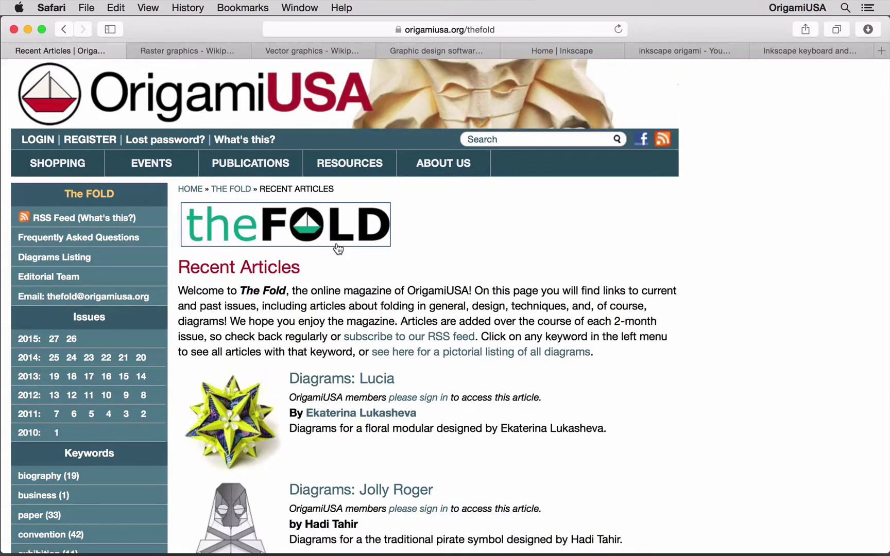
Step: Scroll down The Fold's Recent Articles list and back up to the top
{"action": "scroll", "coordinate": [663, 354], "scroll_direction": "down", "scroll_amount": 10}
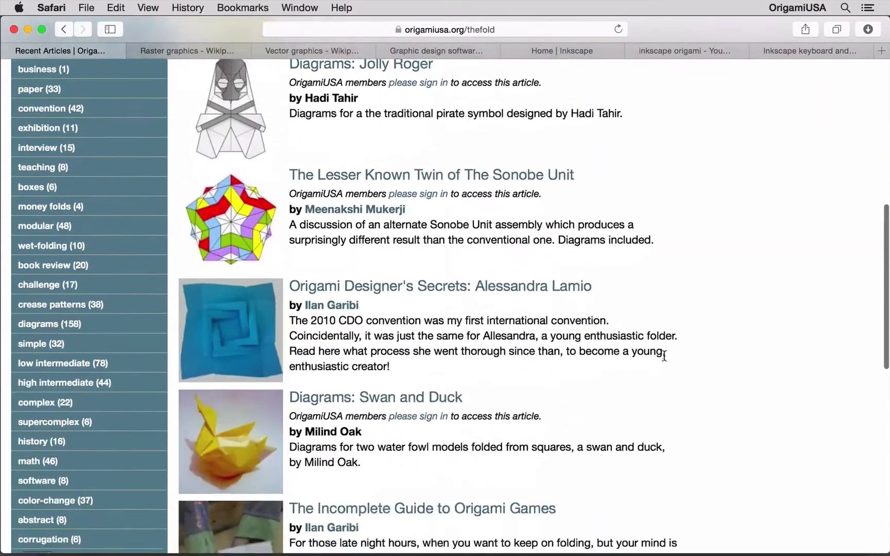
{"action": "scroll", "coordinate": [663, 355], "scroll_direction": "down", "scroll_amount": 10}
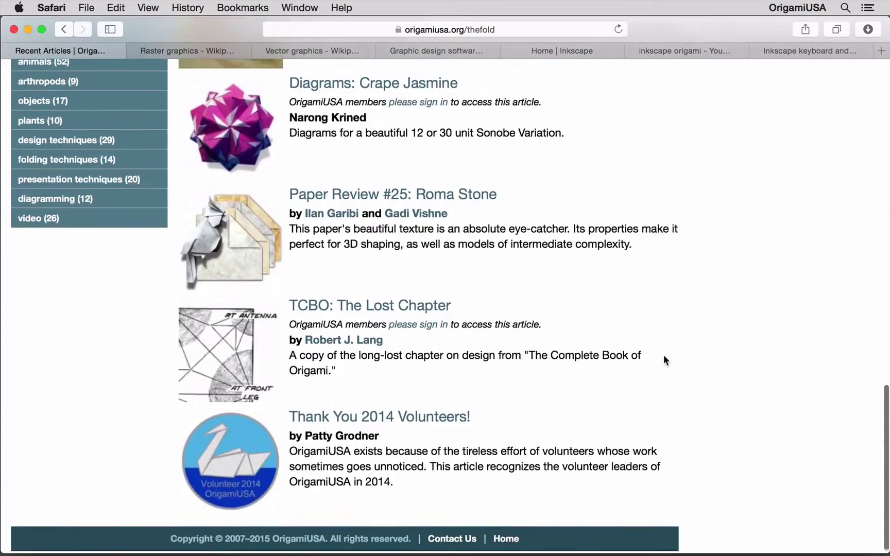
{"action": "scroll", "coordinate": [663, 359], "scroll_direction": "up", "scroll_amount": 2}
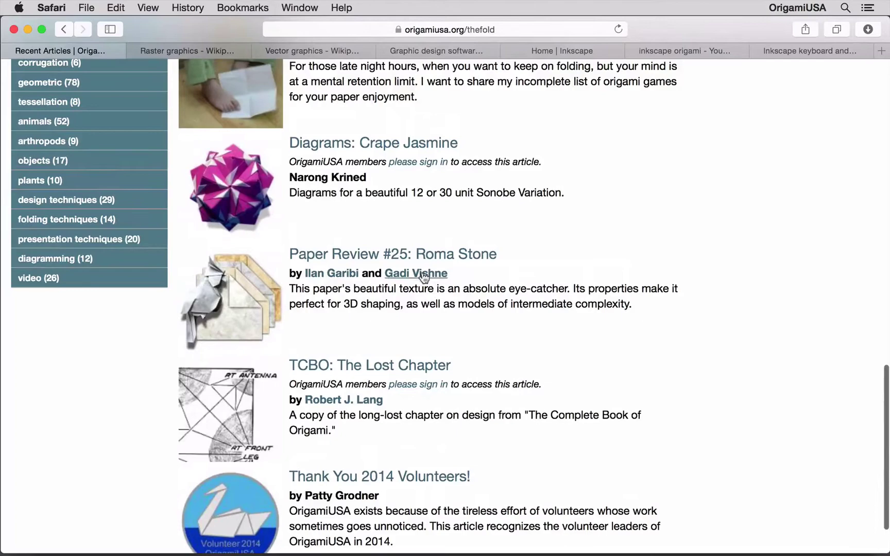
{"action": "scroll", "coordinate": [632, 218], "scroll_direction": "up", "scroll_amount": 20}
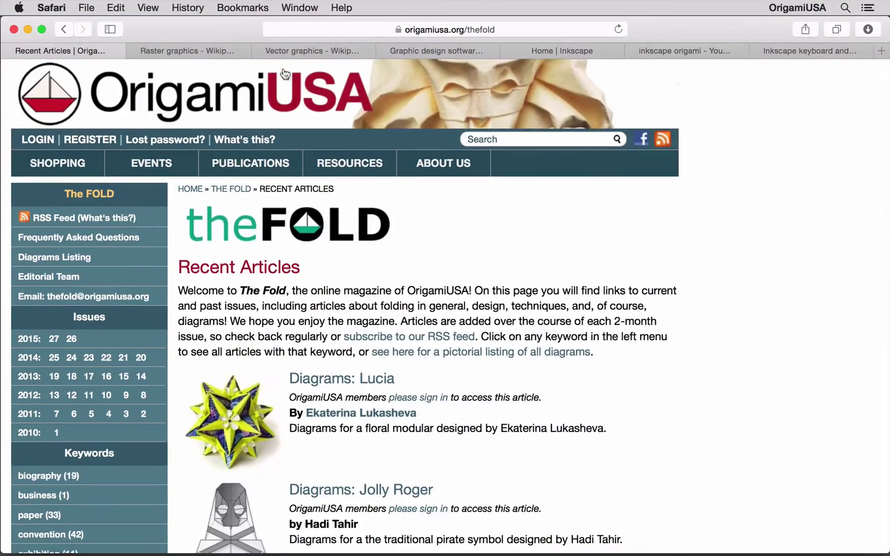
Step: Open the Raster graphics article, briefly highlight its title, and scroll through it and back
{"action": "left_click", "coordinate": [205, 50]}
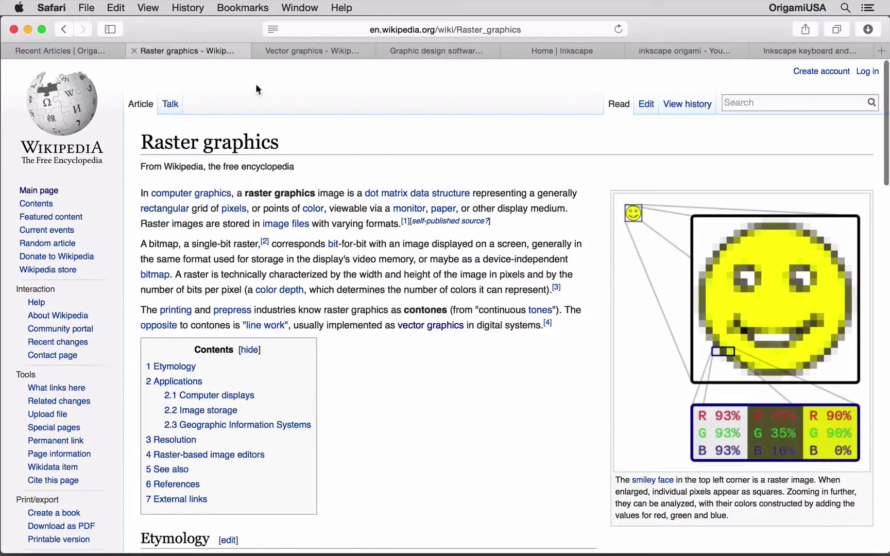
{"action": "left_click_drag", "start_coordinate": [284, 146], "coordinate": [144, 140]}
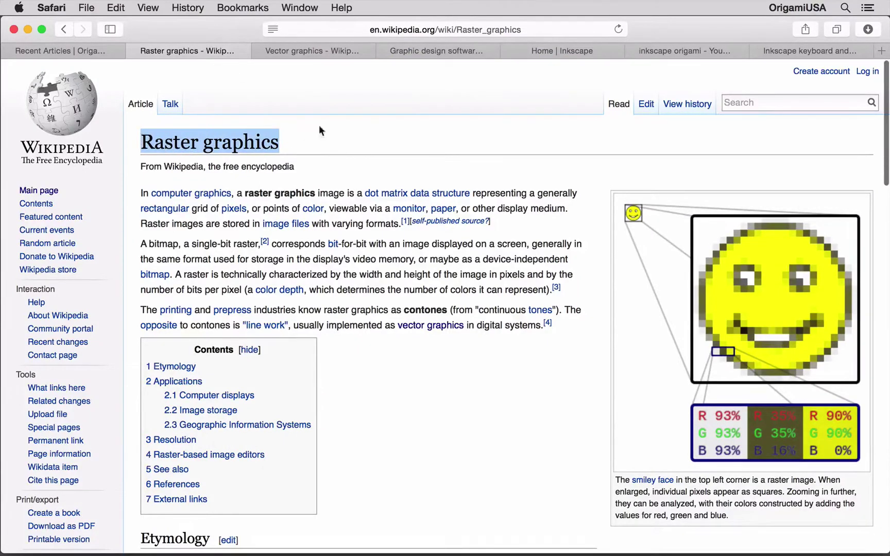
{"action": "left_click", "coordinate": [401, 143]}
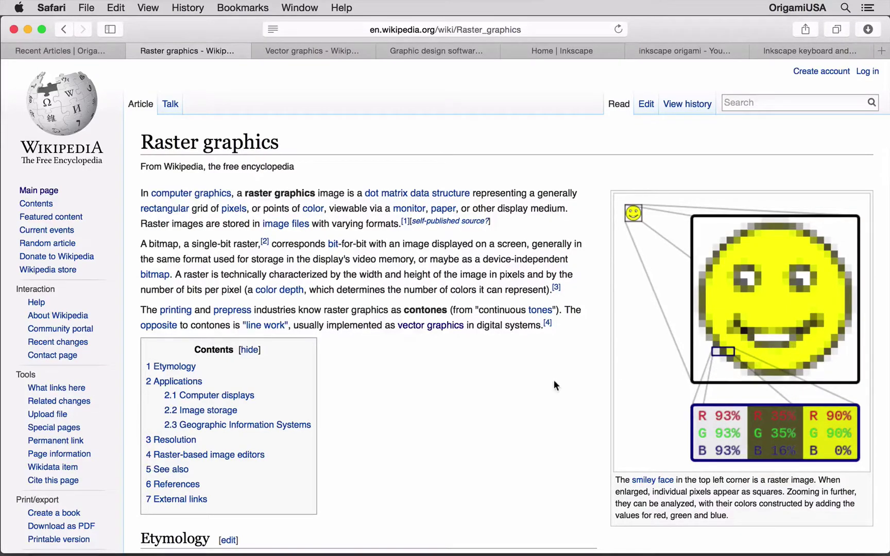
{"action": "scroll", "coordinate": [554, 381], "scroll_direction": "down", "scroll_amount": 15}
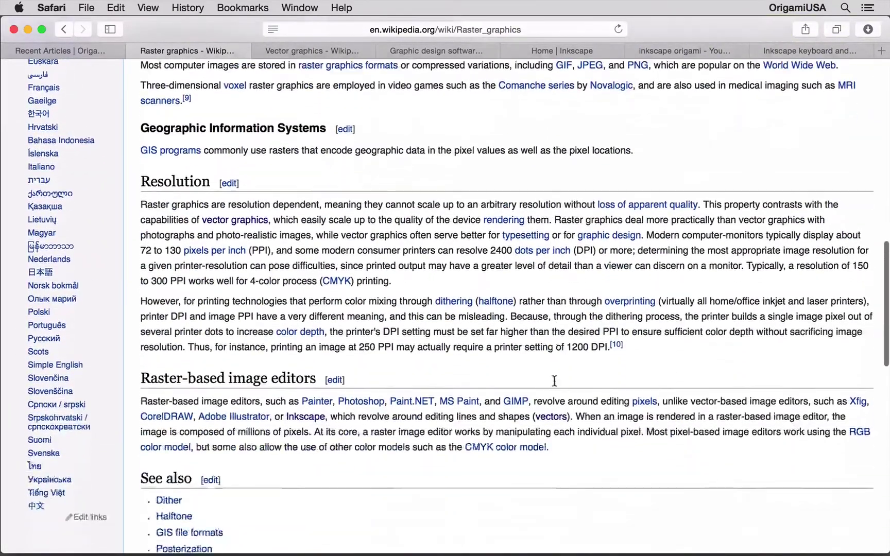
{"action": "scroll", "coordinate": [554, 381], "scroll_direction": "down", "scroll_amount": 2}
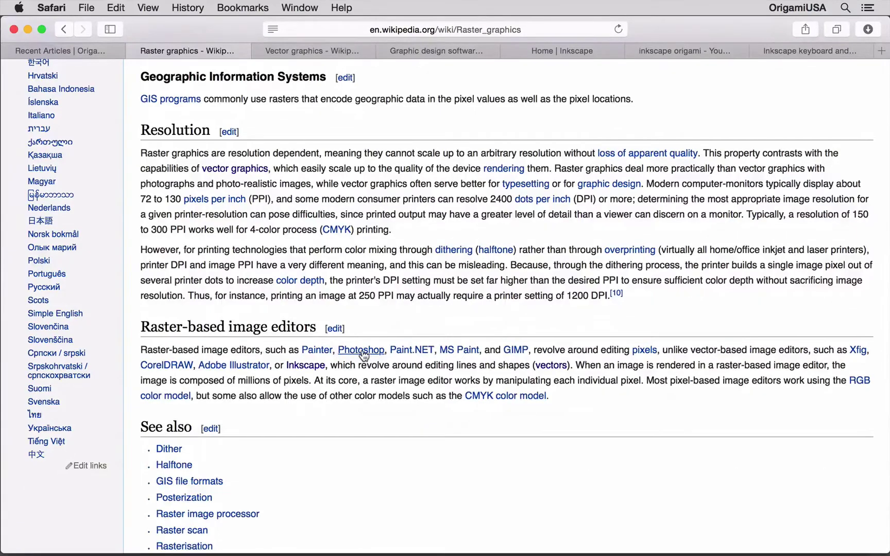
{"action": "scroll", "coordinate": [767, 278], "scroll_direction": "up", "scroll_amount": 17}
{"action": "scroll", "coordinate": [768, 278], "scroll_direction": "up", "scroll_amount": 2}
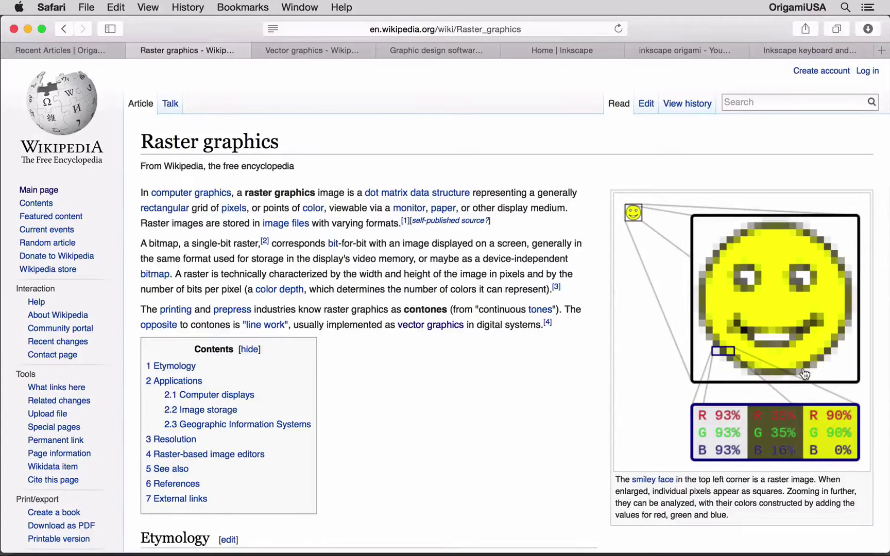
Step: Open the Vector graphics article and view the vector-versus-bitmap bottle image enlarged, then close it
{"action": "left_click", "coordinate": [298, 51]}
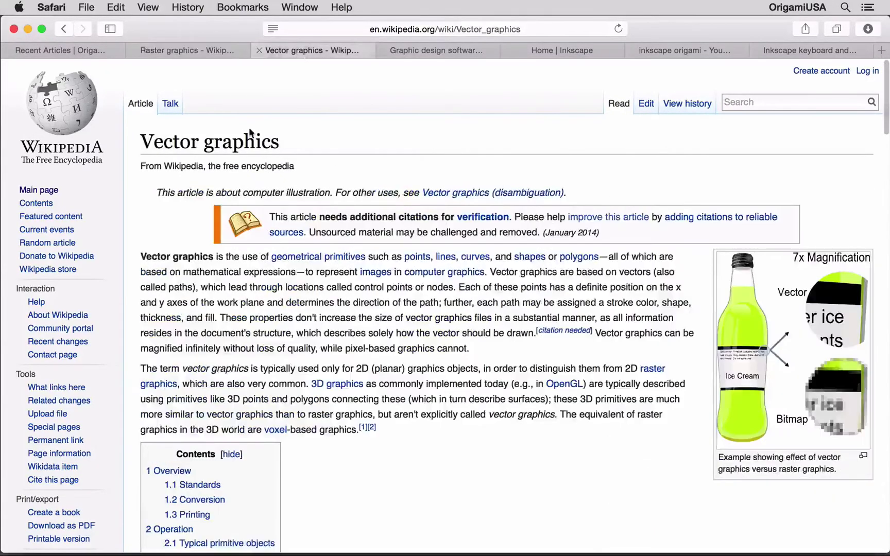
{"action": "left_click_drag", "start_coordinate": [288, 147], "coordinate": [141, 141]}
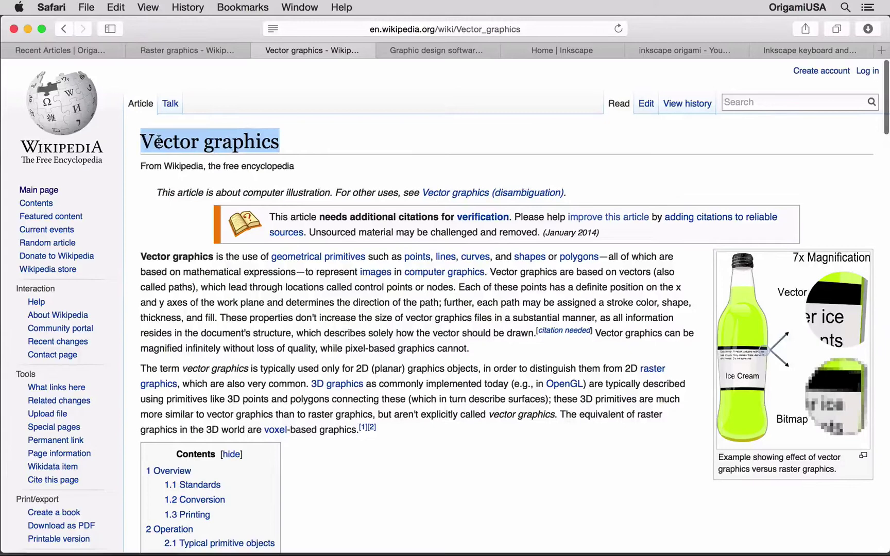
{"action": "left_click", "coordinate": [159, 140]}
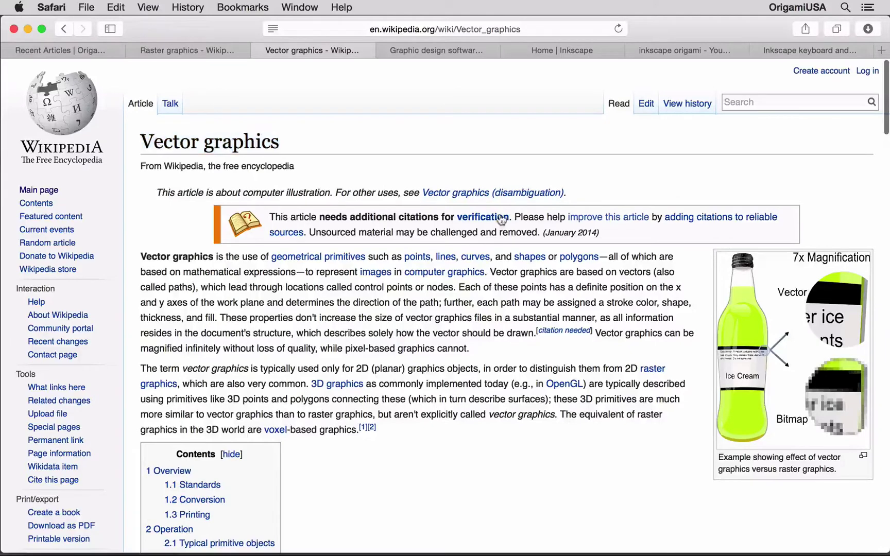
{"action": "left_click", "coordinate": [761, 328]}
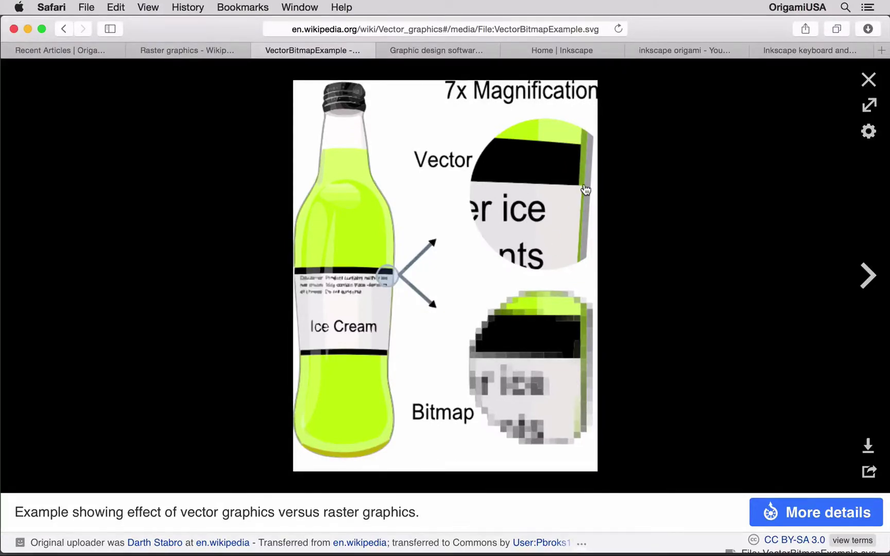
{"action": "left_click", "coordinate": [867, 80]}
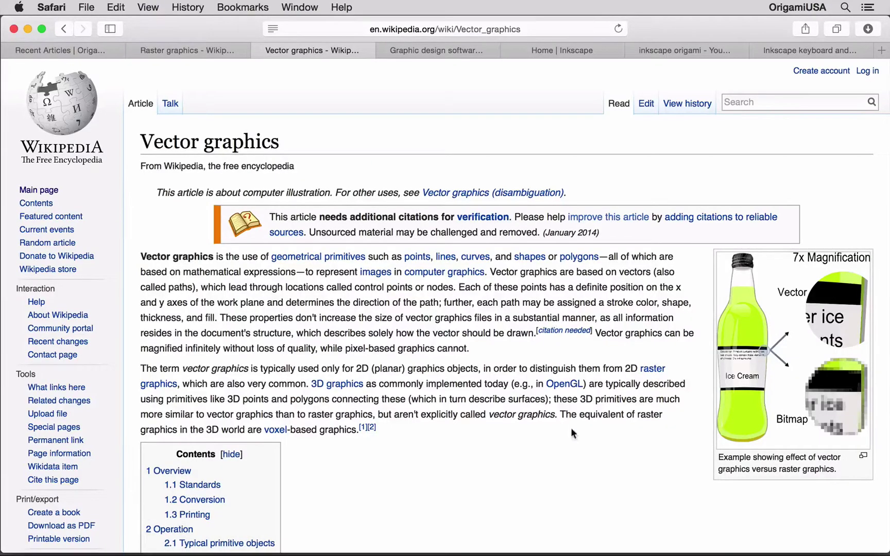
Step: Scroll through the Vector graphics article, then switch to the Adobe Illustrator page
{"action": "scroll", "coordinate": [571, 428], "scroll_direction": "down", "scroll_amount": 10}
{"action": "scroll", "coordinate": [572, 429], "scroll_direction": "down", "scroll_amount": 14}
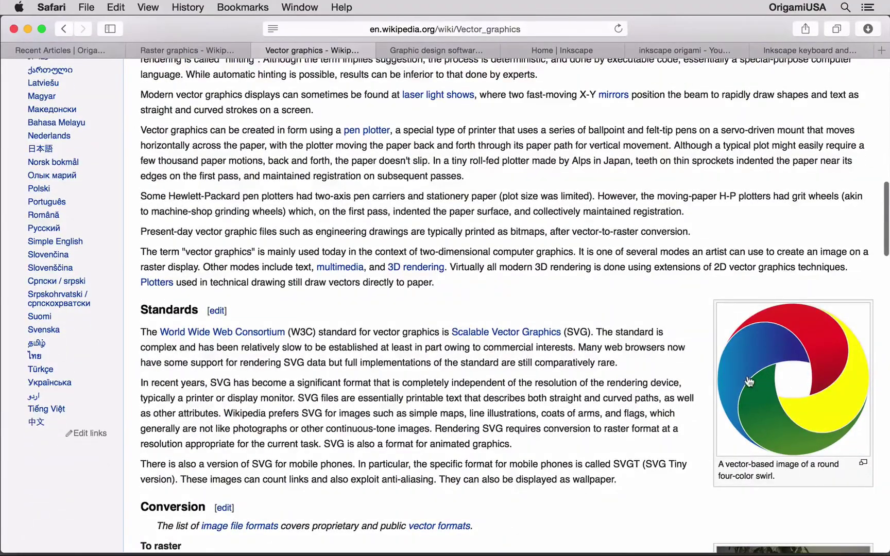
{"action": "scroll", "coordinate": [749, 381], "scroll_direction": "down", "scroll_amount": 20}
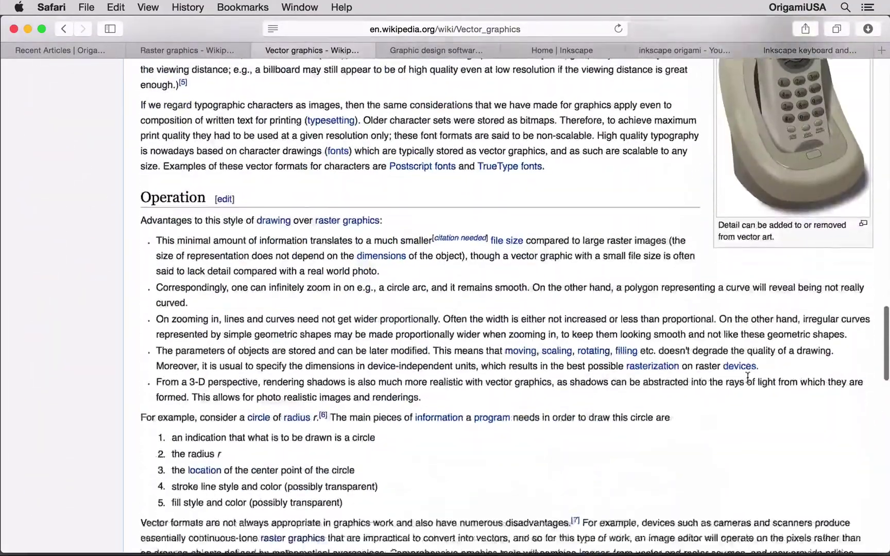
{"action": "scroll", "coordinate": [748, 378], "scroll_direction": "down", "scroll_amount": 13}
{"action": "scroll", "coordinate": [748, 378], "scroll_direction": "up", "scroll_amount": 20}
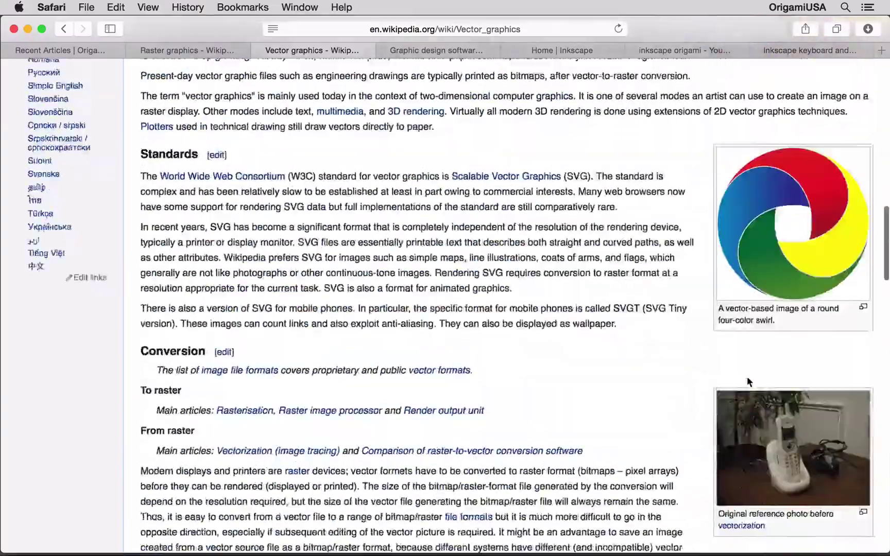
{"action": "scroll", "coordinate": [747, 376], "scroll_direction": "up", "scroll_amount": 20}
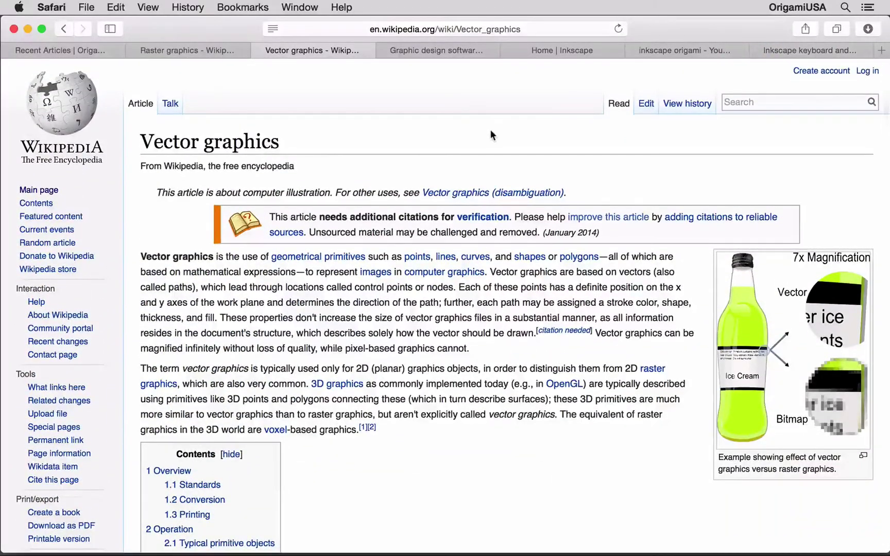
{"action": "left_click", "coordinate": [425, 48]}
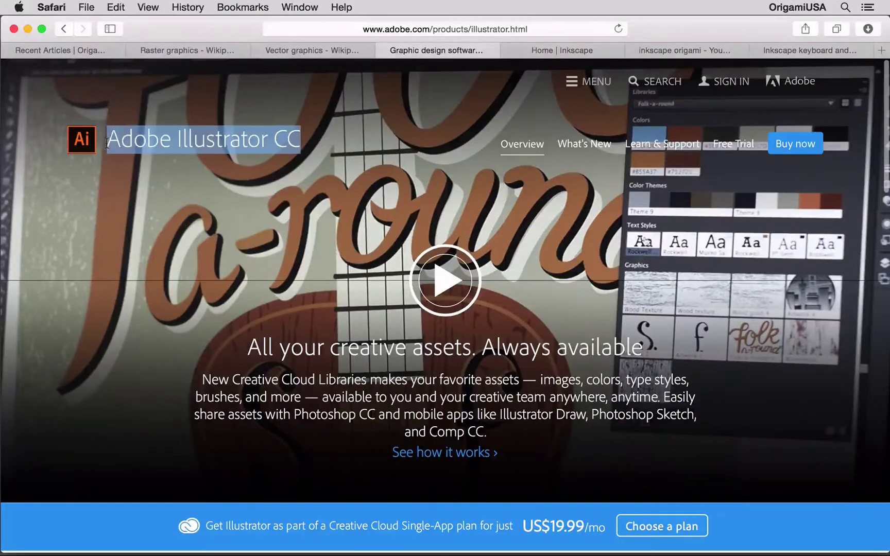
Step: Find and highlight Illustrator's US$19.99 monthly plan price
{"action": "left_click", "coordinate": [333, 132]}
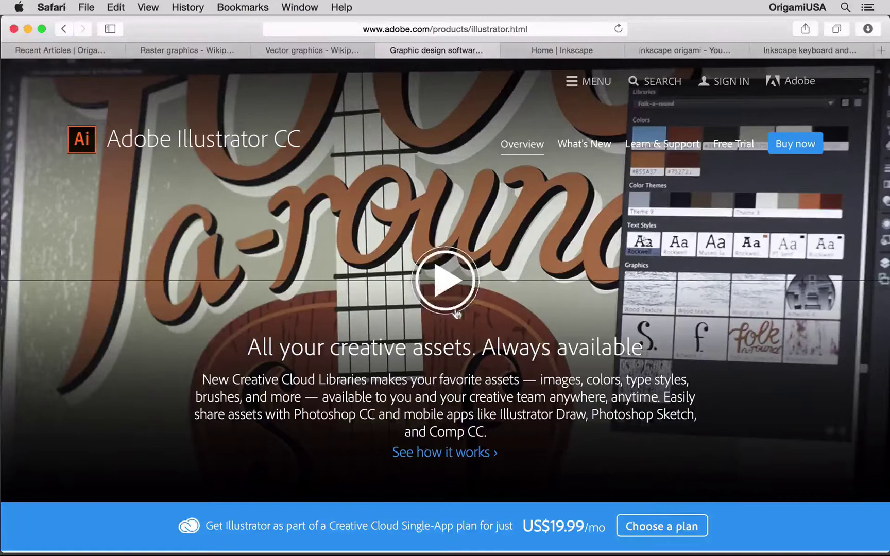
{"action": "scroll", "coordinate": [551, 460], "scroll_direction": "down", "scroll_amount": 3}
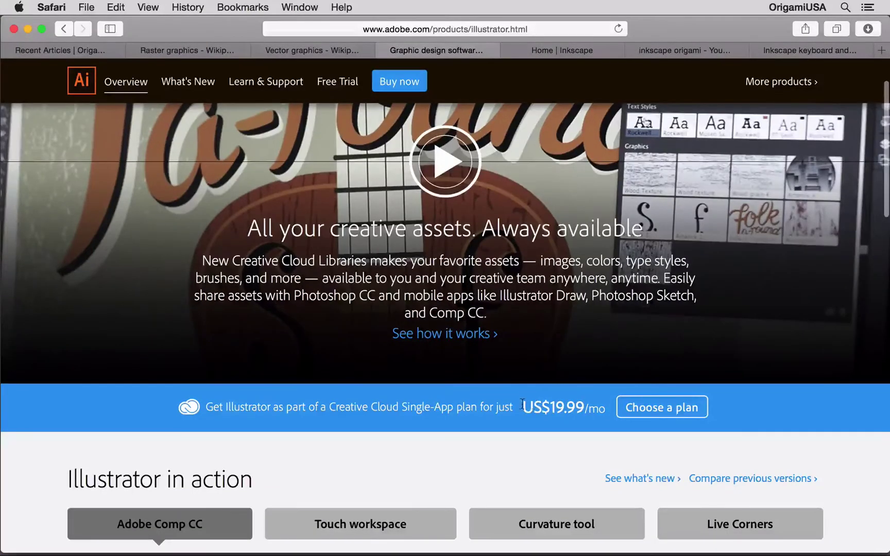
{"action": "left_click_drag", "start_coordinate": [523, 407], "coordinate": [582, 409]}
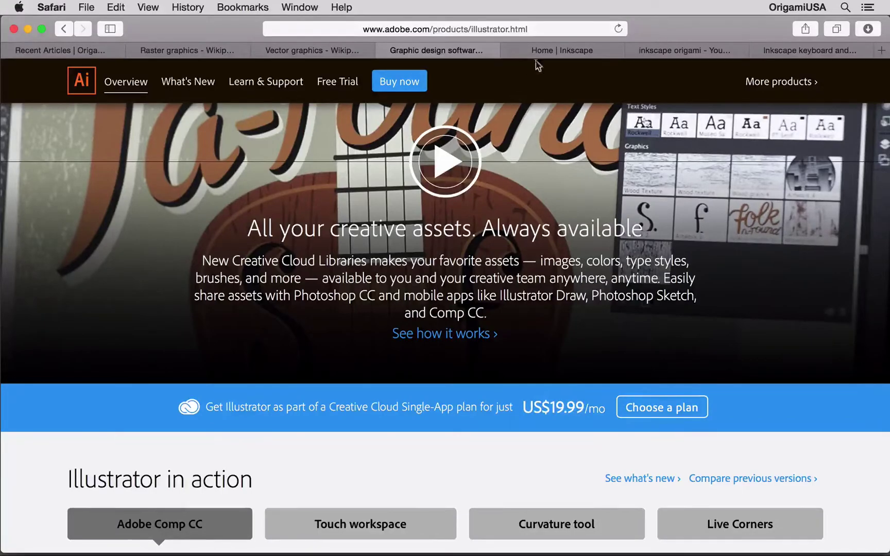
Step: Switch to the Inkscape home page and scroll through it
{"action": "left_click", "coordinate": [549, 51]}
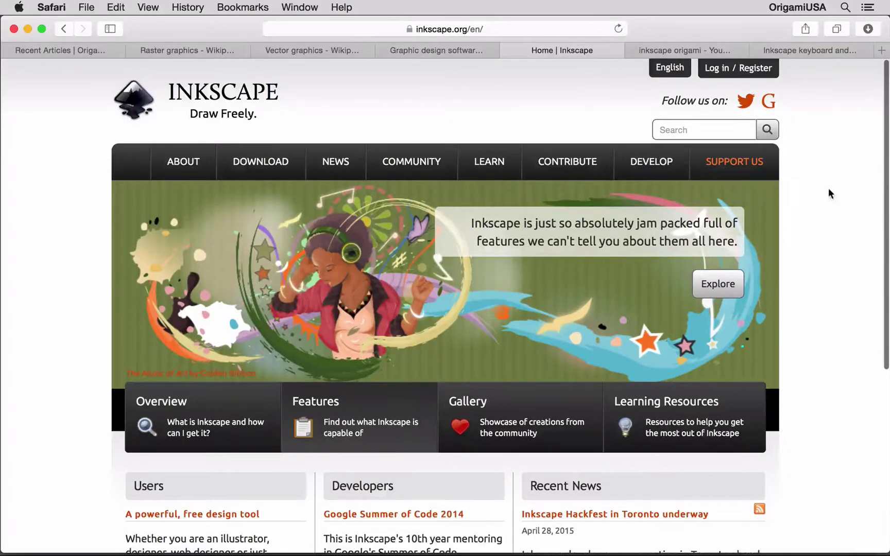
{"action": "scroll", "coordinate": [829, 193], "scroll_direction": "down", "scroll_amount": 2}
{"action": "scroll", "coordinate": [829, 193], "scroll_direction": "down", "scroll_amount": 10}
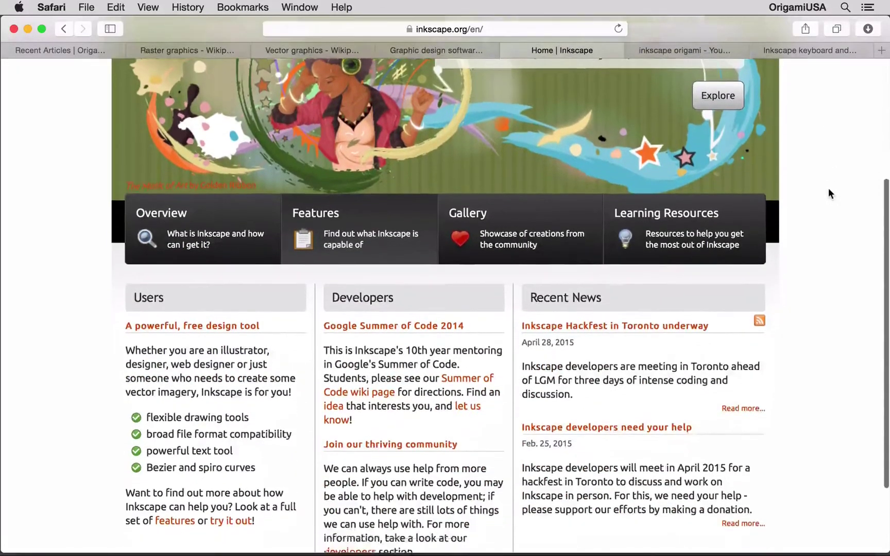
{"action": "scroll", "coordinate": [829, 193], "scroll_direction": "up", "scroll_amount": 12}
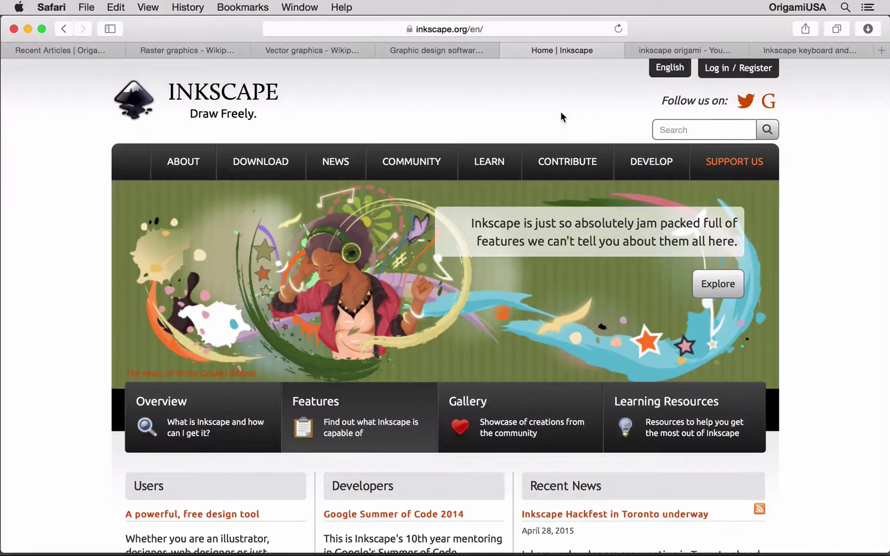
Step: Browse the YouTube 'inkscape origami' search results down and back up
{"action": "left_click", "coordinate": [655, 50]}
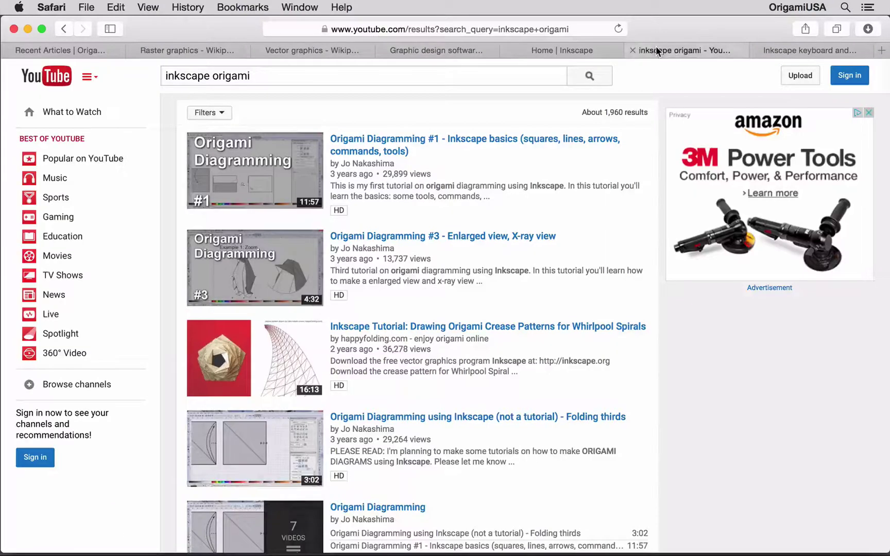
{"action": "left_click", "coordinate": [255, 76]}
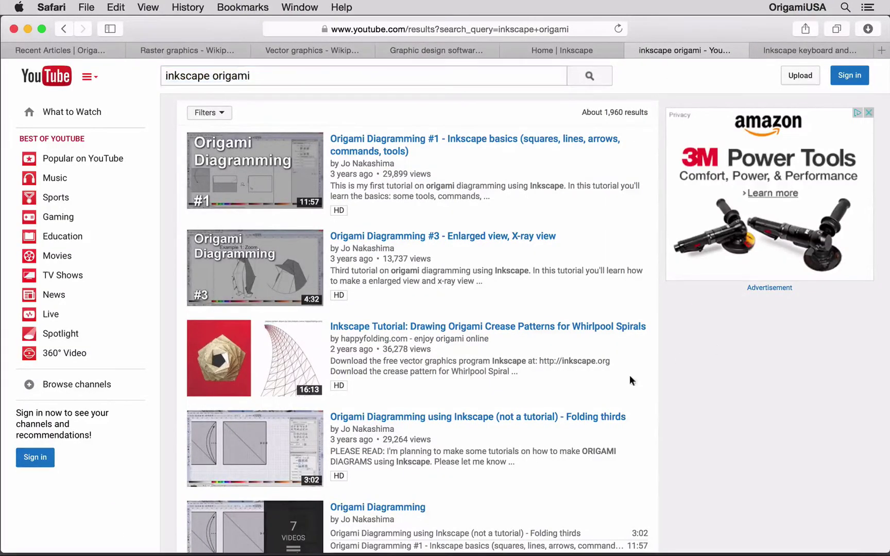
{"action": "scroll", "coordinate": [582, 391], "scroll_direction": "down", "scroll_amount": 10}
{"action": "scroll", "coordinate": [583, 392], "scroll_direction": "down", "scroll_amount": 10}
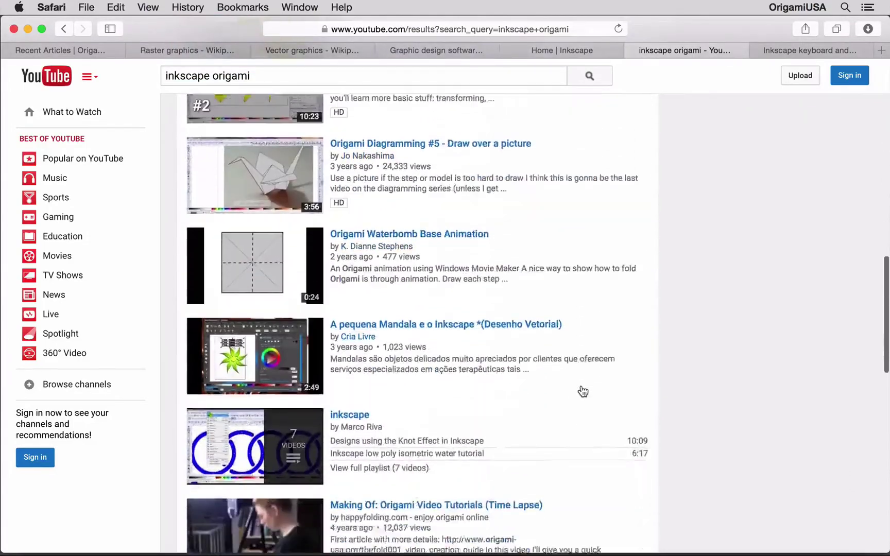
{"action": "scroll", "coordinate": [582, 391], "scroll_direction": "up", "scroll_amount": 6}
{"action": "scroll", "coordinate": [583, 391], "scroll_direction": "up", "scroll_amount": 20}
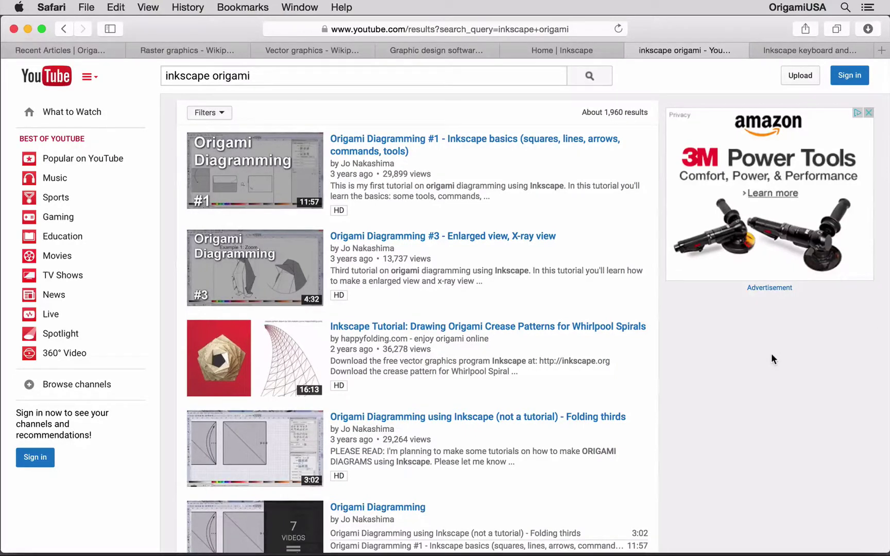
Step: Go to the Mac OS X download page and note stable version 0.91
{"action": "left_click", "coordinate": [552, 49]}
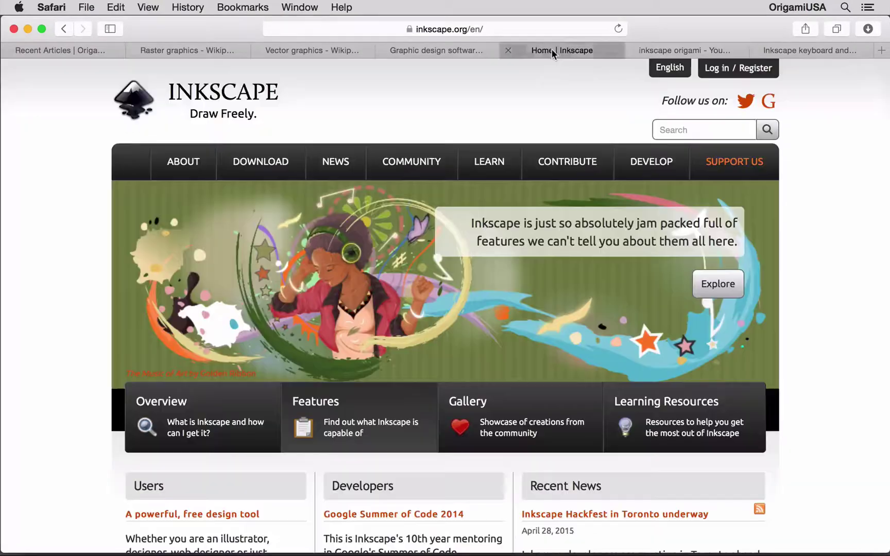
{"action": "mouse_move", "coordinate": [274, 171]}
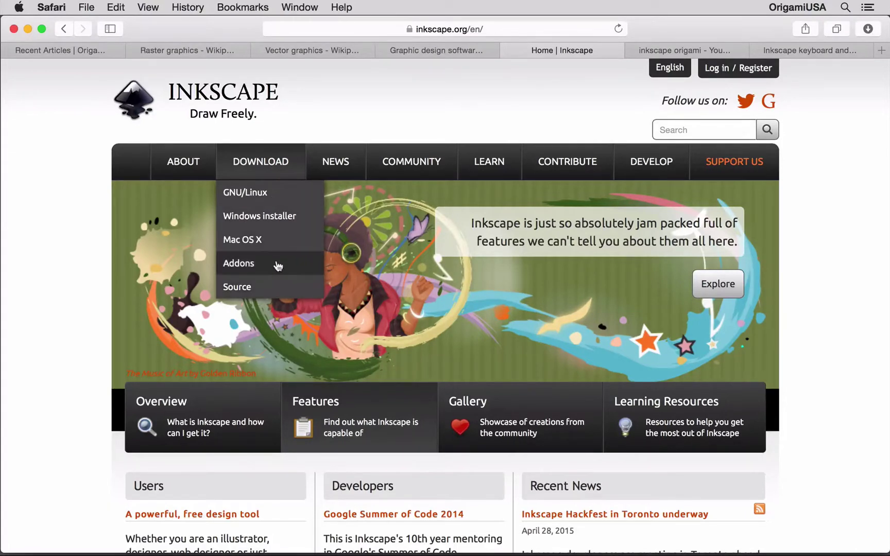
{"action": "left_click", "coordinate": [260, 238]}
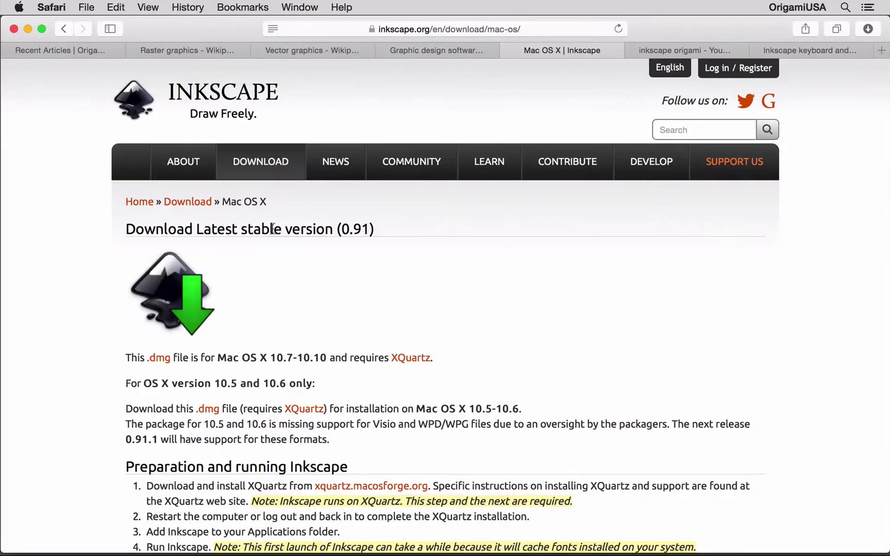
{"action": "left_click_drag", "start_coordinate": [339, 228], "coordinate": [368, 228]}
{"action": "left_click", "coordinate": [386, 229]}
Step: Note the XQuartz requirement and start downloading the Inkscape .dmg for Mac
{"action": "scroll", "coordinate": [389, 385], "scroll_direction": "down", "scroll_amount": 5}
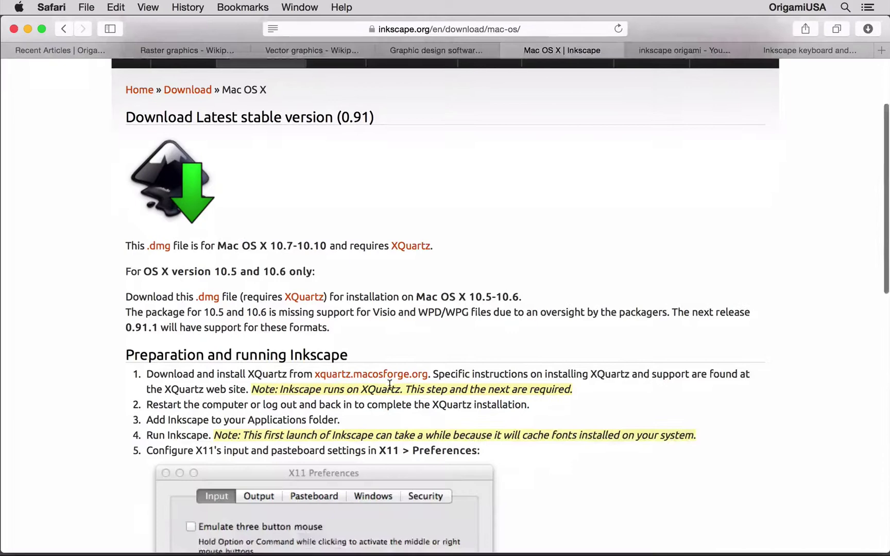
{"action": "left_click_drag", "start_coordinate": [453, 217], "coordinate": [389, 219]}
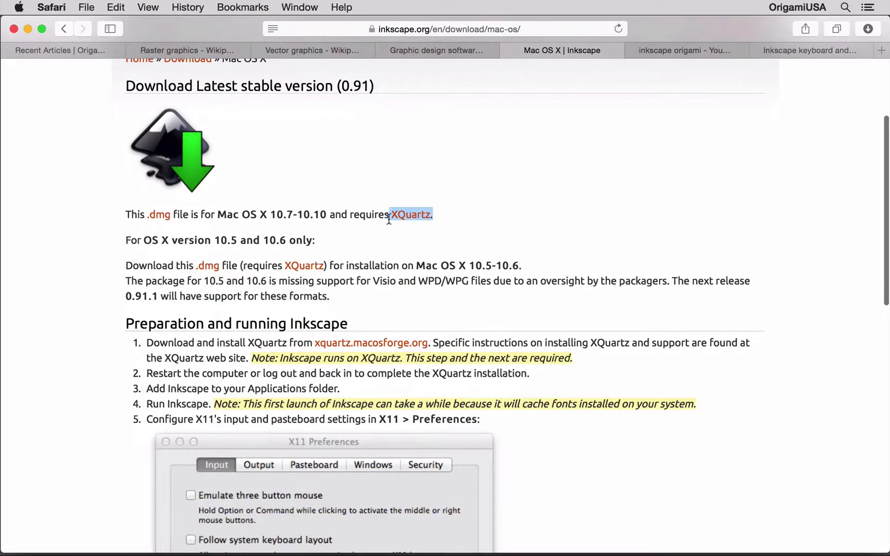
{"action": "left_click", "coordinate": [364, 290]}
{"action": "scroll", "coordinate": [364, 290], "scroll_direction": "down", "scroll_amount": 10}
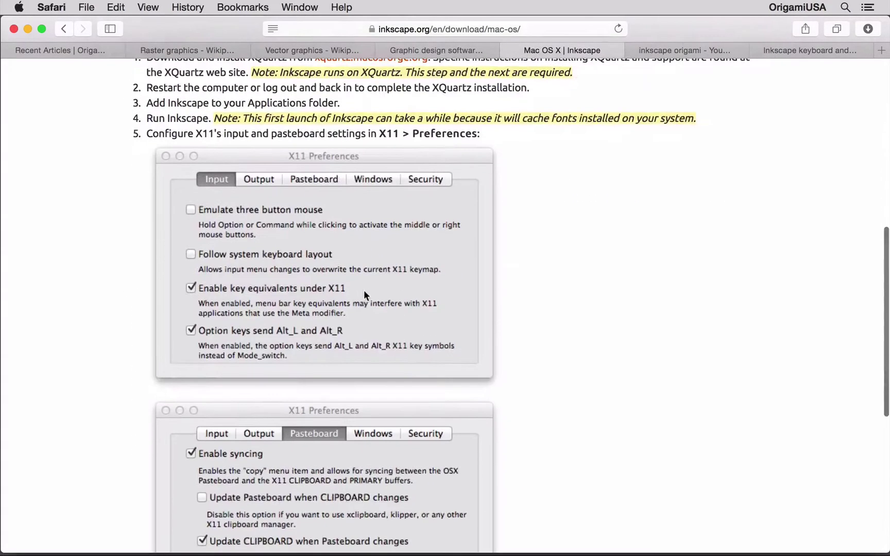
{"action": "scroll", "coordinate": [384, 387], "scroll_direction": "up", "scroll_amount": 13}
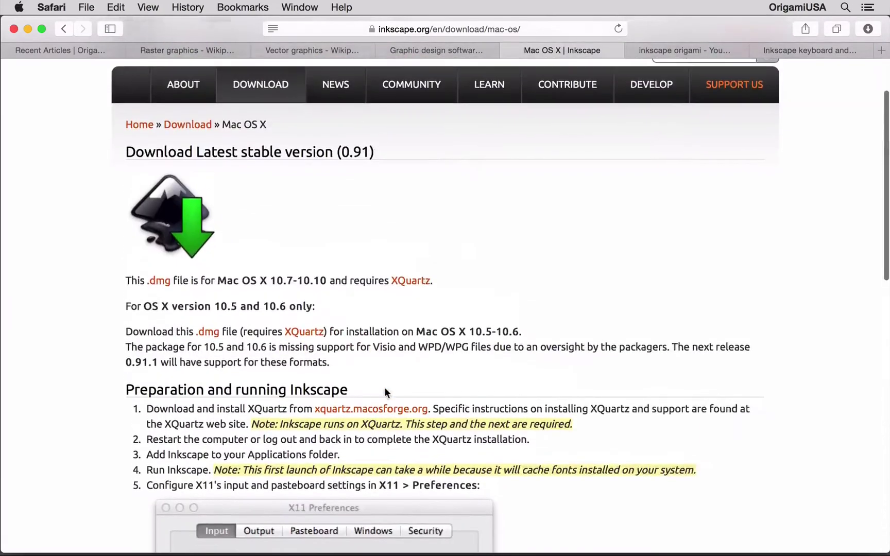
{"action": "left_click", "coordinate": [188, 253]}
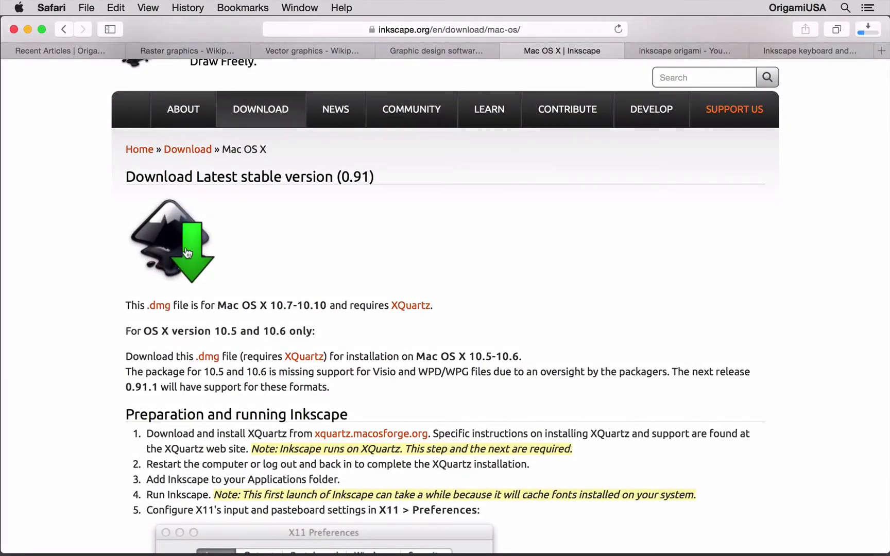
Step: Open the downloaded Inkscape disk image and copy Inkscape into Applications, authorising the copy
{"action": "left_click", "coordinate": [868, 29]}
{"action": "double_click", "coordinate": [795, 83]}
{"action": "left_click_drag", "start_coordinate": [601, 322], "coordinate": [387, 324]}
{"action": "left_click", "coordinate": [461, 209]}
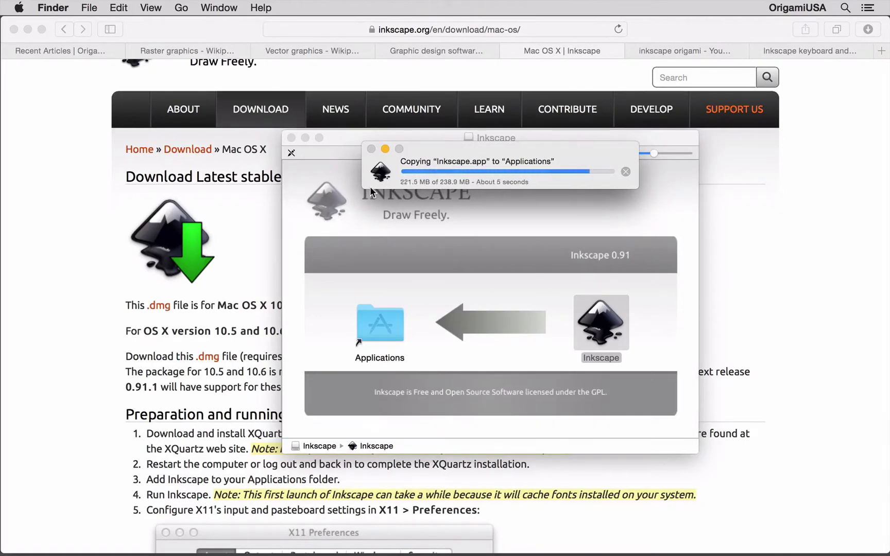
Step: Launch the newly installed Inkscape from Applications, confirming the internet-download warning
{"action": "double_click", "coordinate": [381, 332]}
{"action": "double_click", "coordinate": [59, 190]}
{"action": "left_click", "coordinate": [572, 210]}
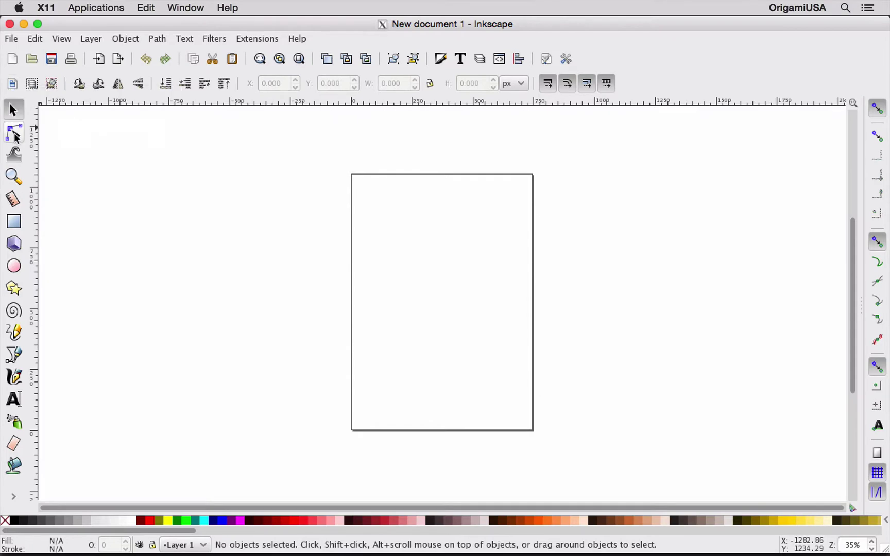
Step: Try the Node and Tweak tools, then return to the Selector tool
{"action": "left_click", "coordinate": [14, 133]}
{"action": "left_click", "coordinate": [14, 153]}
{"action": "left_click", "coordinate": [13, 109]}
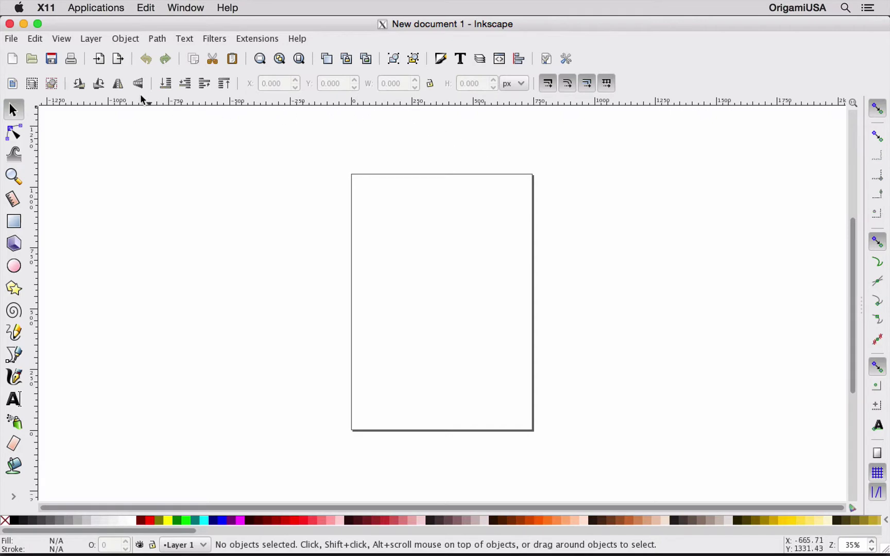
Step: Open Preferences, moving and enlarging the window to show all settings
{"action": "left_click", "coordinate": [34, 41]}
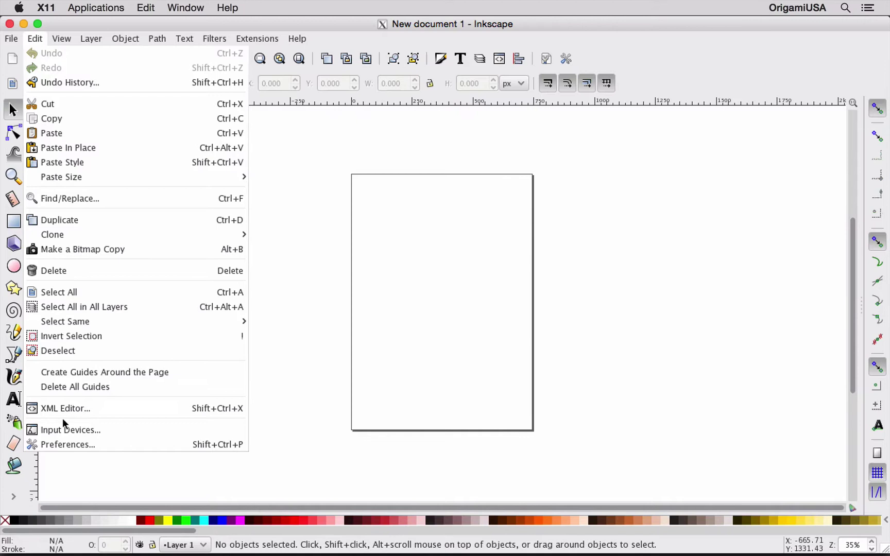
{"action": "left_click", "coordinate": [479, 111]}
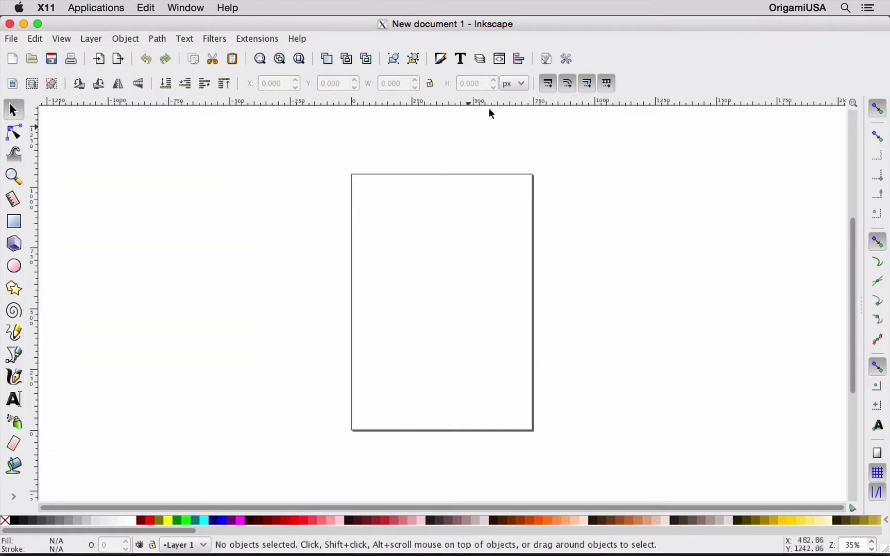
{"action": "left_click", "coordinate": [572, 60]}
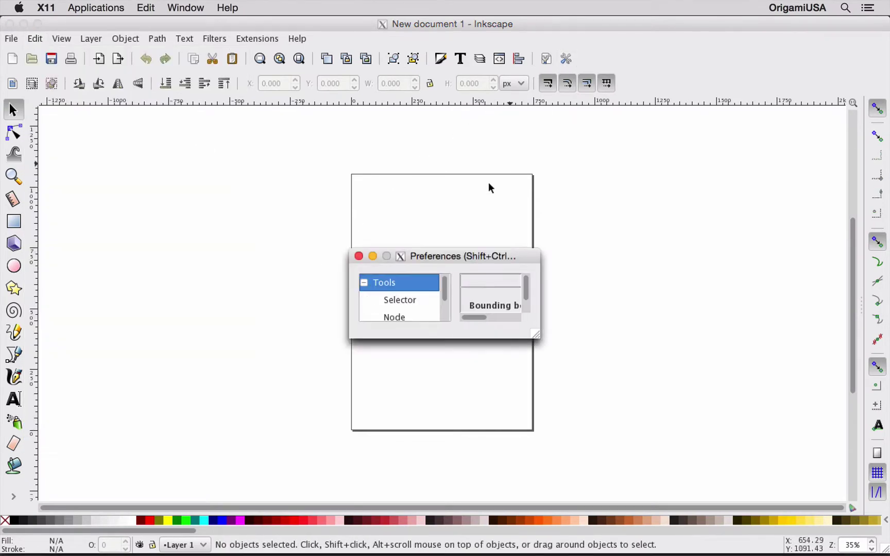
{"action": "left_click_drag", "start_coordinate": [463, 254], "coordinate": [257, 88]}
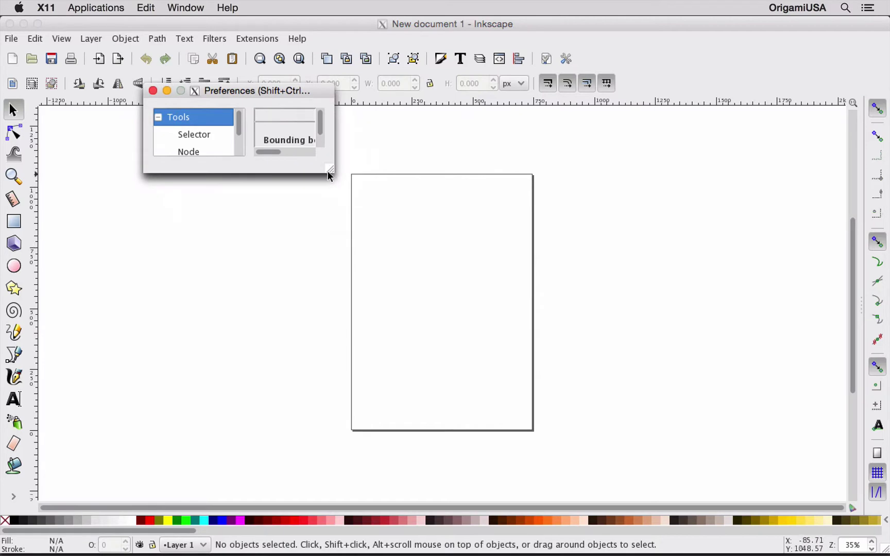
{"action": "left_click_drag", "start_coordinate": [330, 172], "coordinate": [591, 457]}
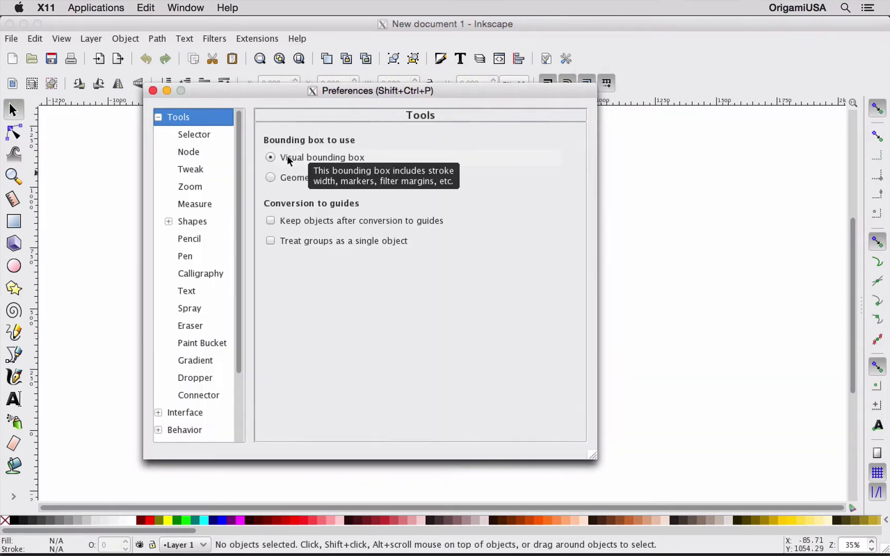
Step: Set tools to Geometric bounding box and enable Always show outline for the Node tool
{"action": "left_click", "coordinate": [288, 175]}
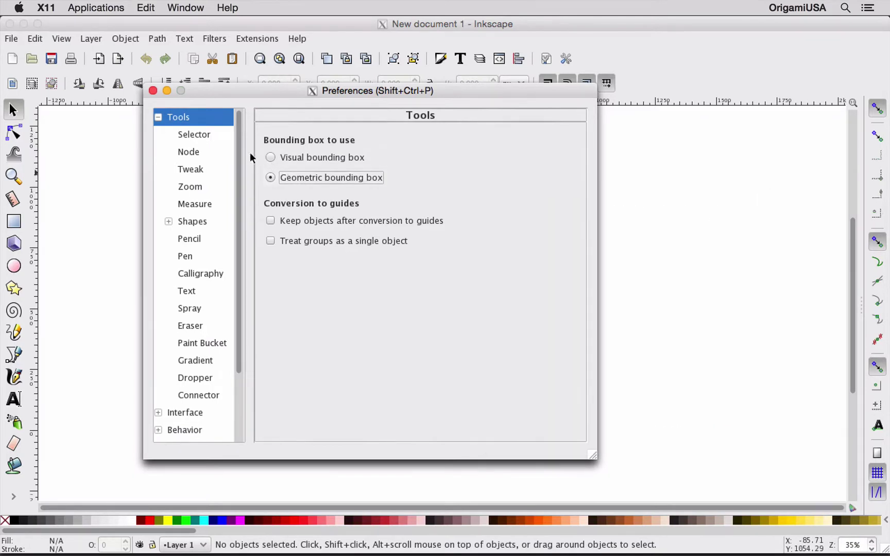
{"action": "left_click", "coordinate": [205, 151]}
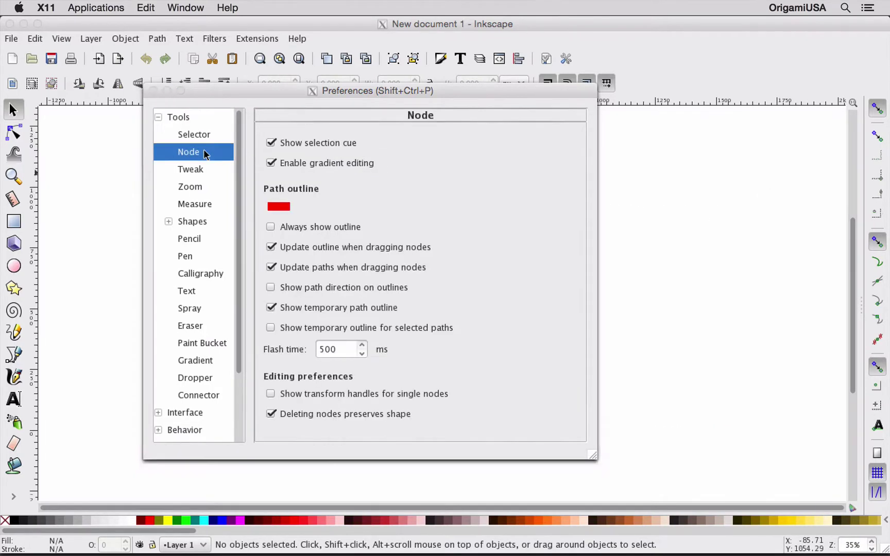
{"action": "left_click", "coordinate": [284, 227]}
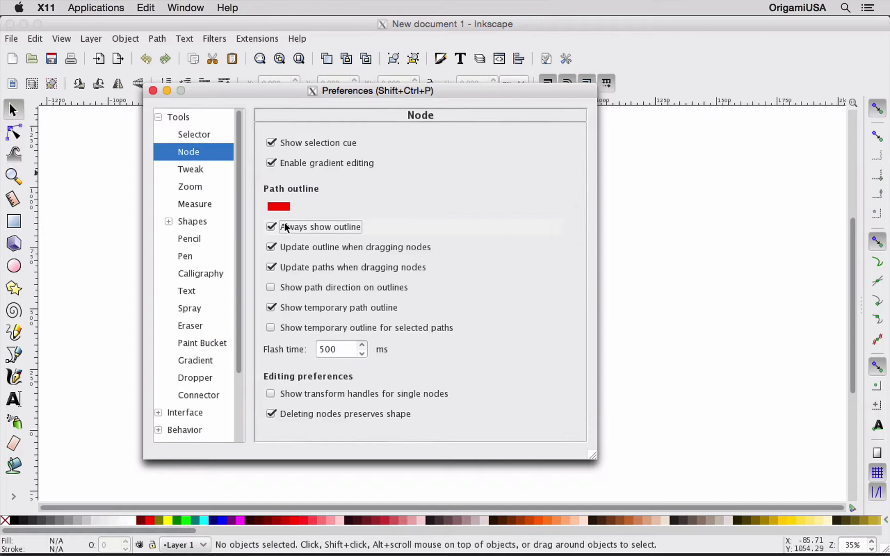
{"action": "left_click", "coordinate": [158, 431]}
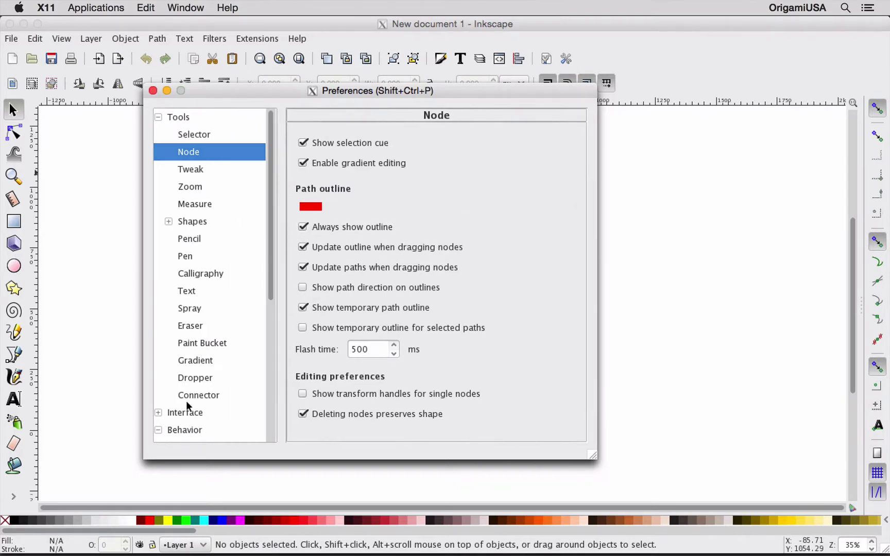
Step: Untick Scale stroke width under Transforms and set rotation snapping to every 22.5 degrees
{"action": "scroll", "coordinate": [185, 401], "scroll_direction": "down", "scroll_amount": 5}
{"action": "left_click", "coordinate": [195, 230]}
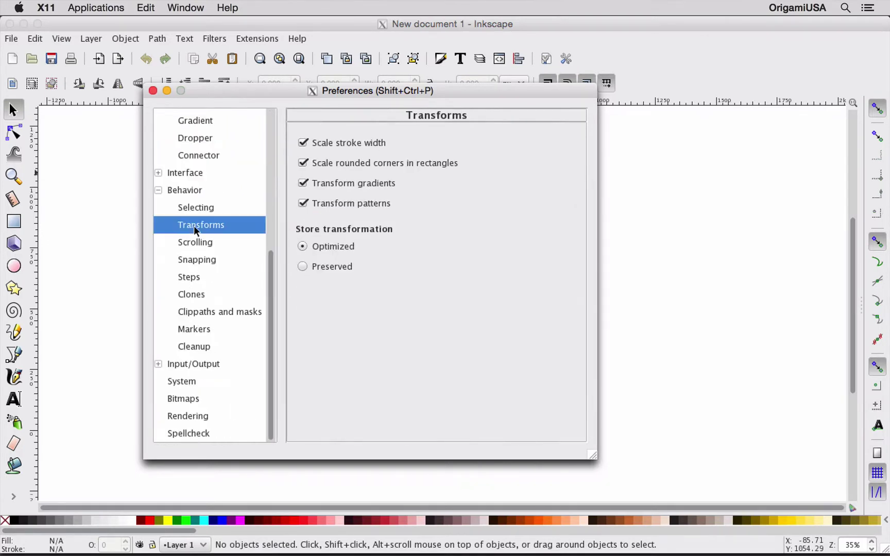
{"action": "left_click", "coordinate": [303, 142]}
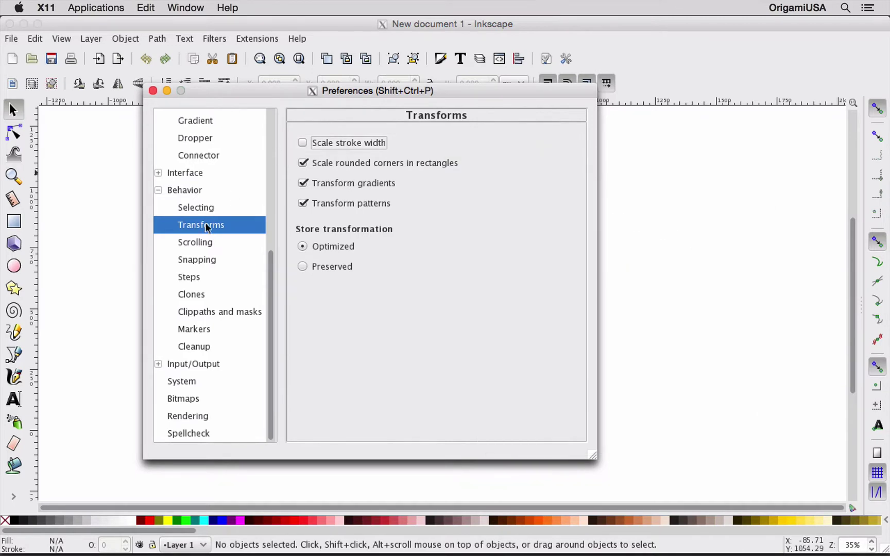
{"action": "left_click", "coordinate": [188, 275]}
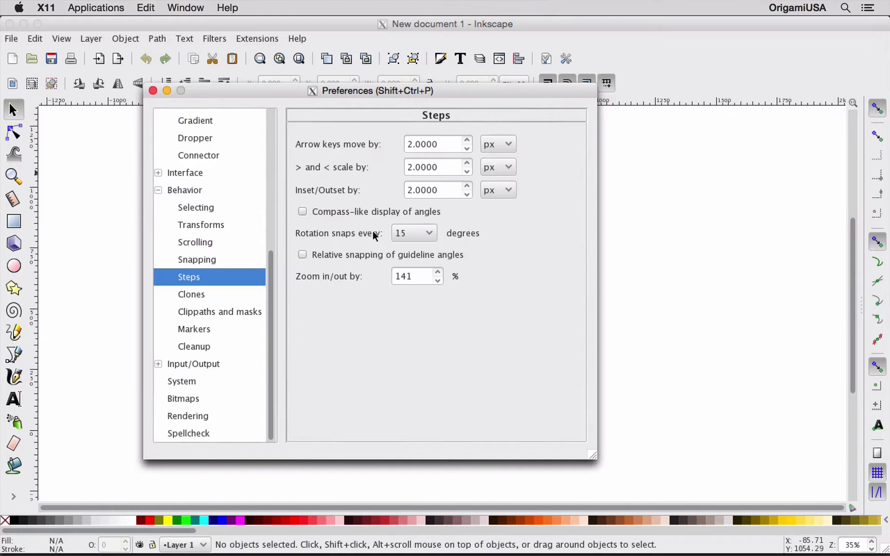
{"action": "left_click", "coordinate": [408, 230]}
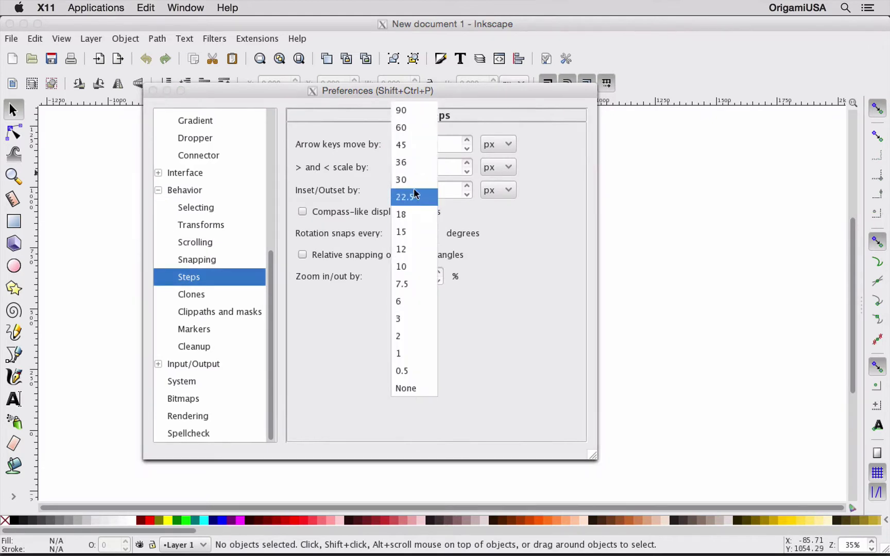
{"action": "left_click", "coordinate": [414, 197]}
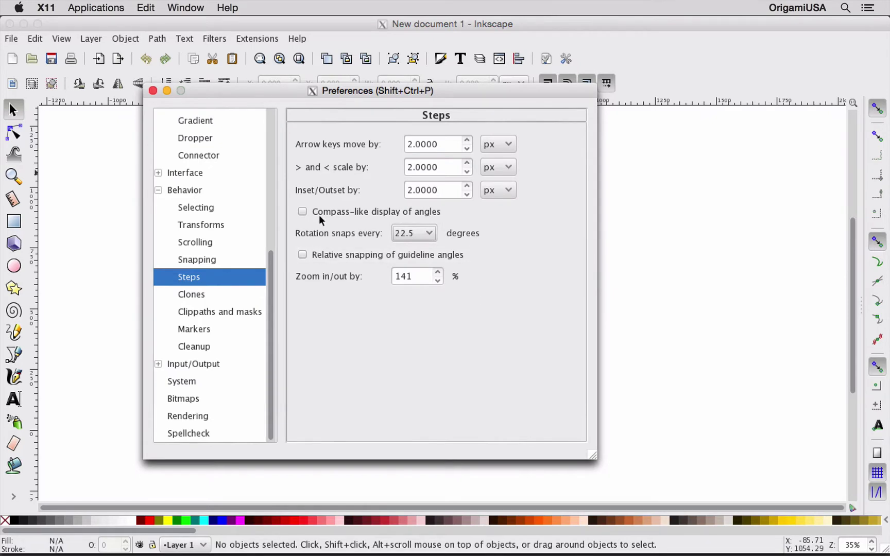
Step: Set the document to US Letter with px default units and object snap distance 5
{"action": "left_click", "coordinate": [153, 90]}
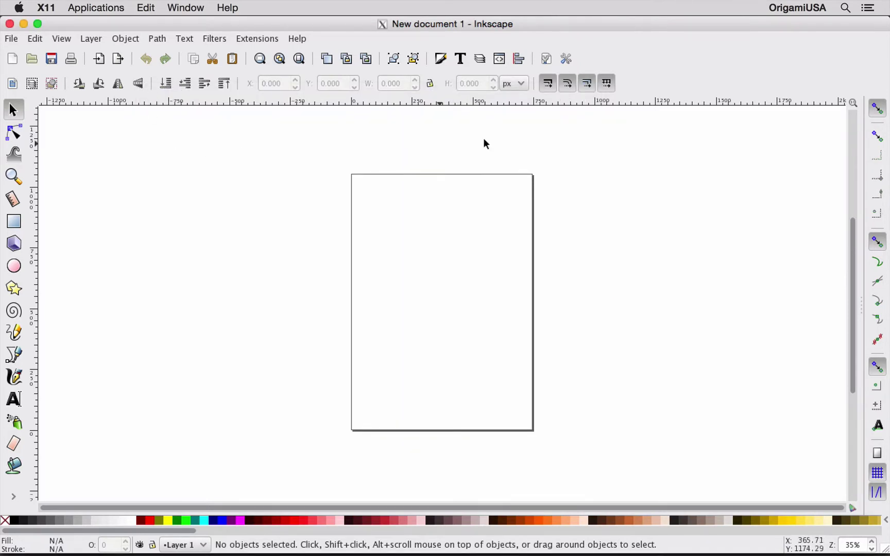
{"action": "left_click", "coordinate": [11, 39]}
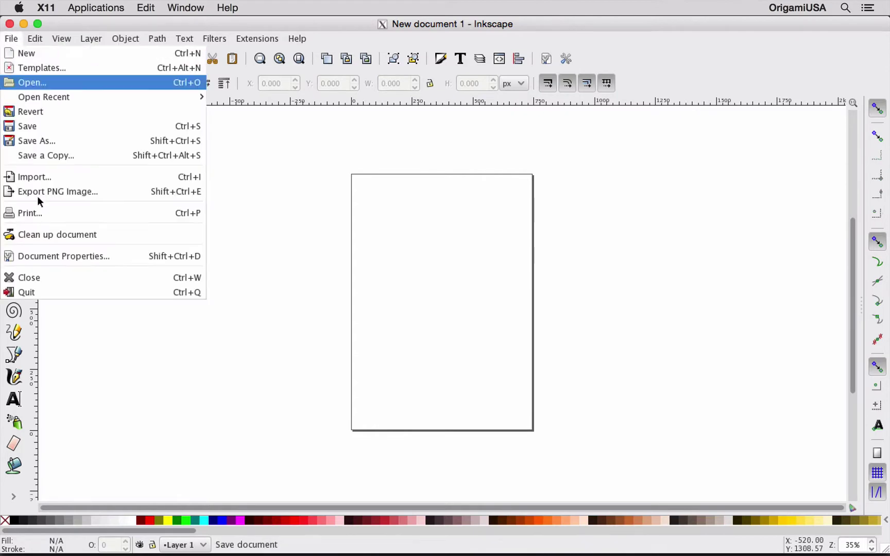
{"action": "left_click", "coordinate": [545, 58]}
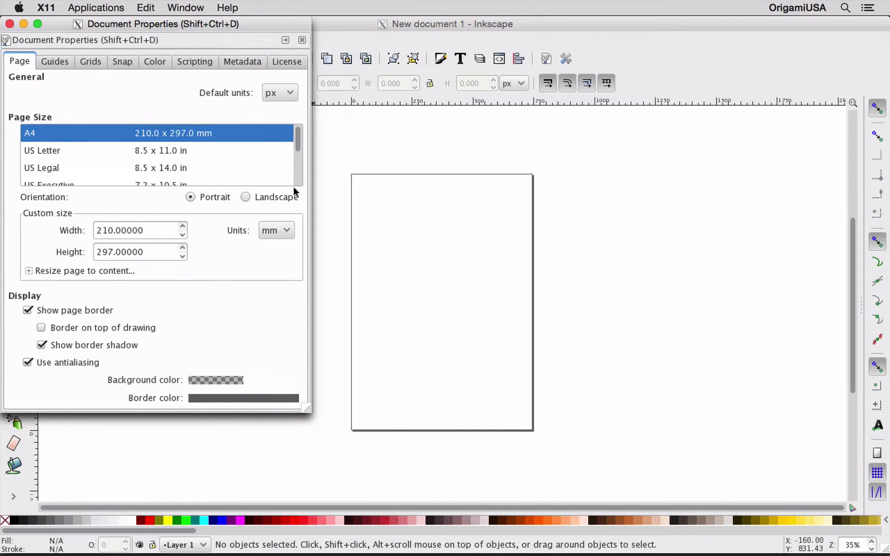
{"action": "left_click", "coordinate": [272, 91]}
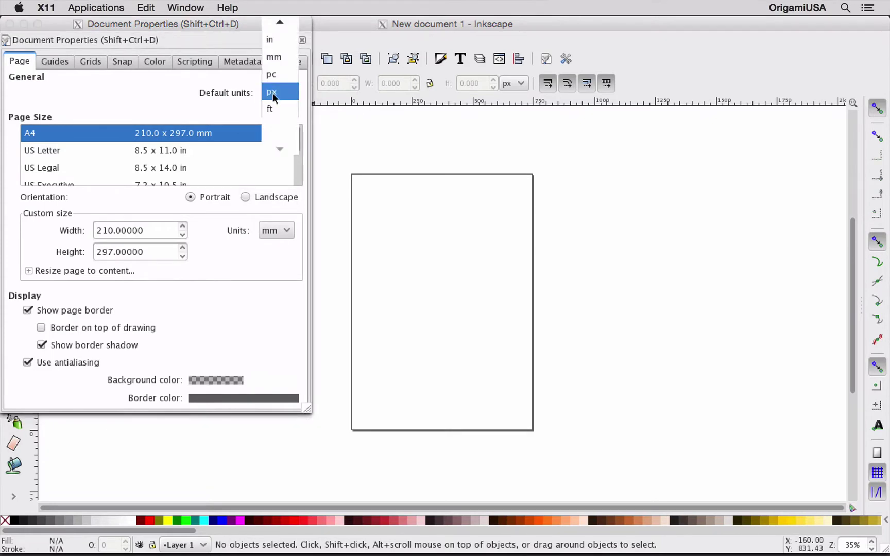
{"action": "left_click", "coordinate": [273, 93]}
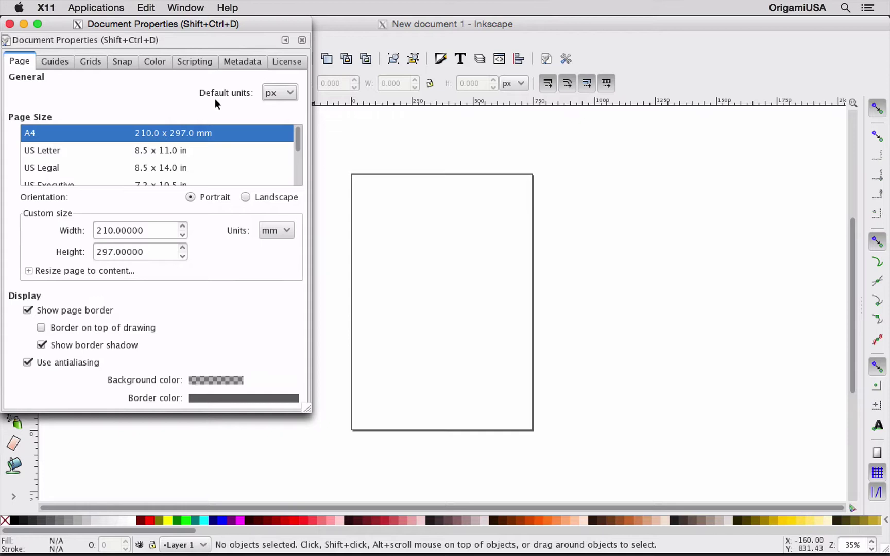
{"action": "left_click", "coordinate": [118, 149]}
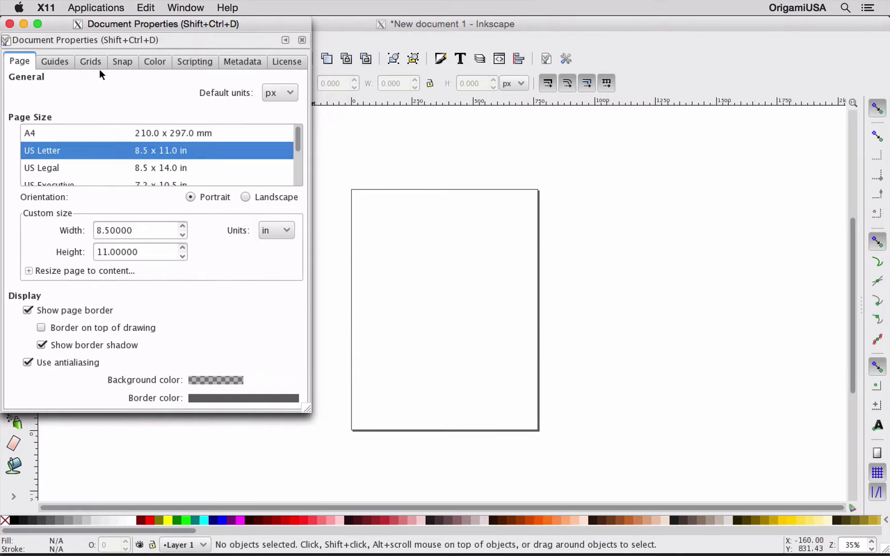
{"action": "left_click", "coordinate": [118, 63]}
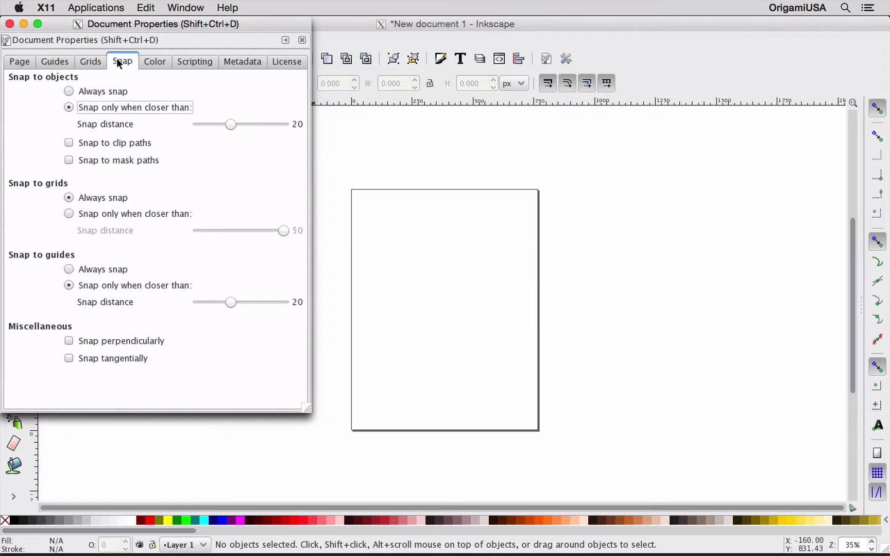
{"action": "left_click_drag", "start_coordinate": [224, 120], "coordinate": [198, 125]}
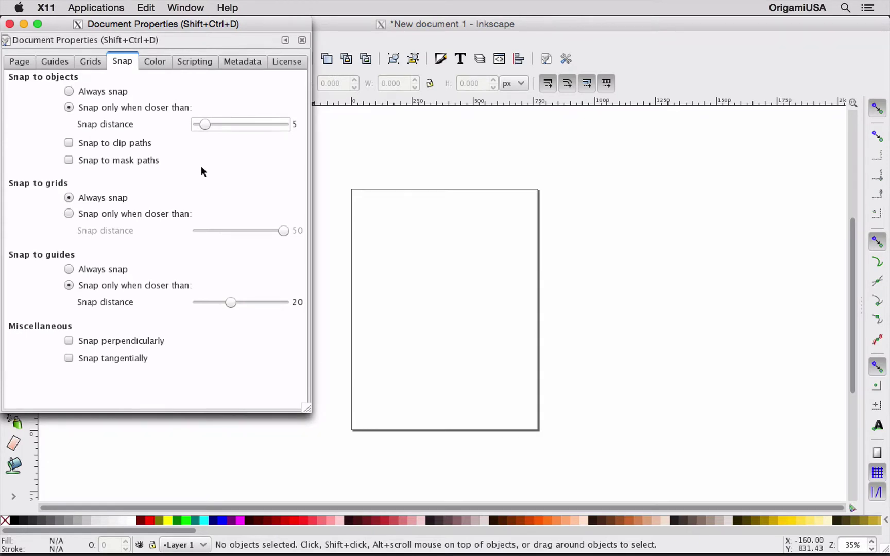
{"action": "left_click", "coordinate": [9, 24]}
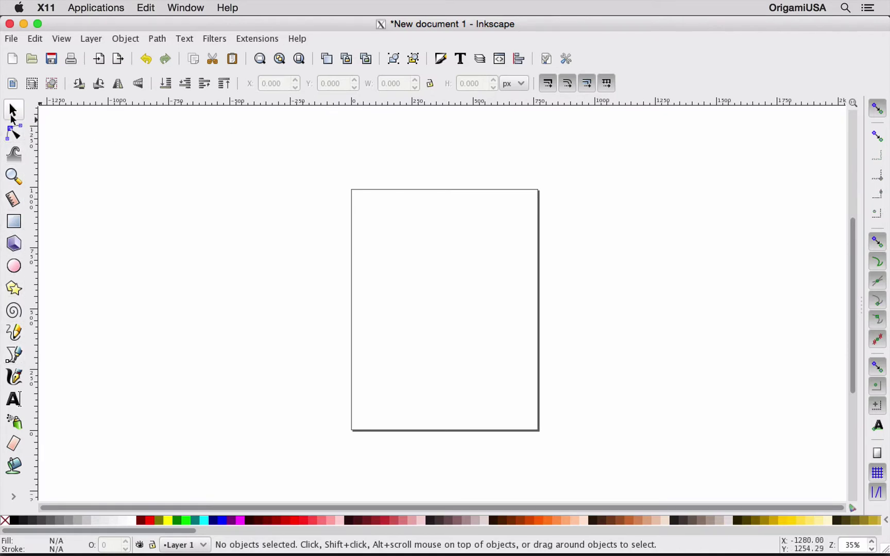
Step: Cycle through the Selector, Node, Zoom, Ellipse and Bezier tools from the toolbox
{"action": "left_click", "coordinate": [12, 112]}
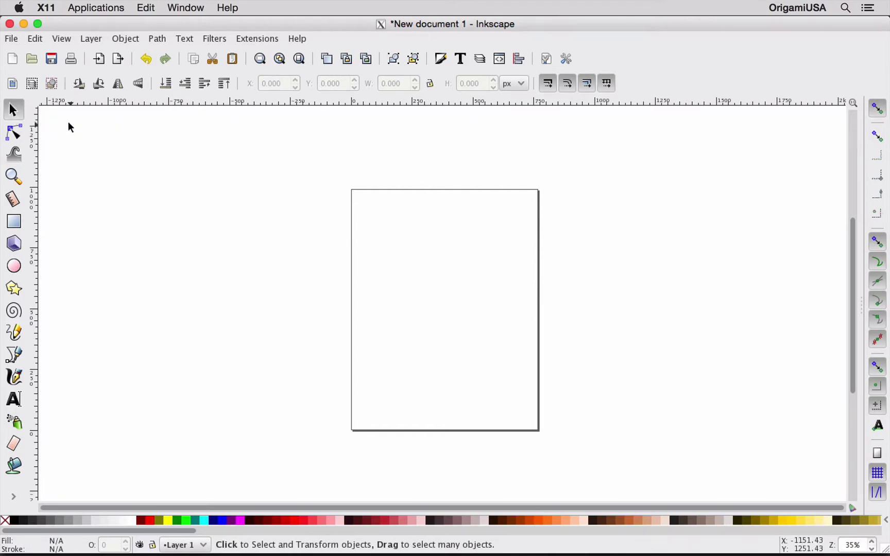
{"action": "left_click", "coordinate": [16, 134]}
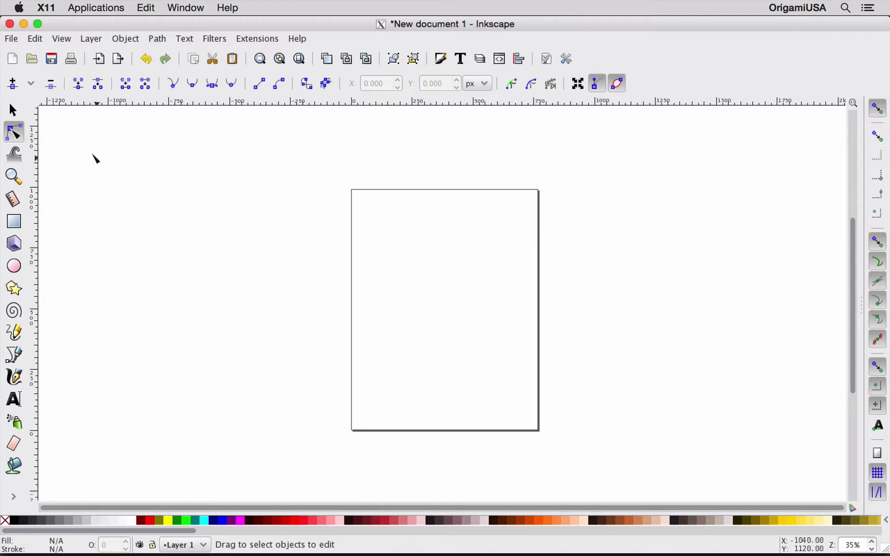
{"action": "left_click", "coordinate": [13, 177]}
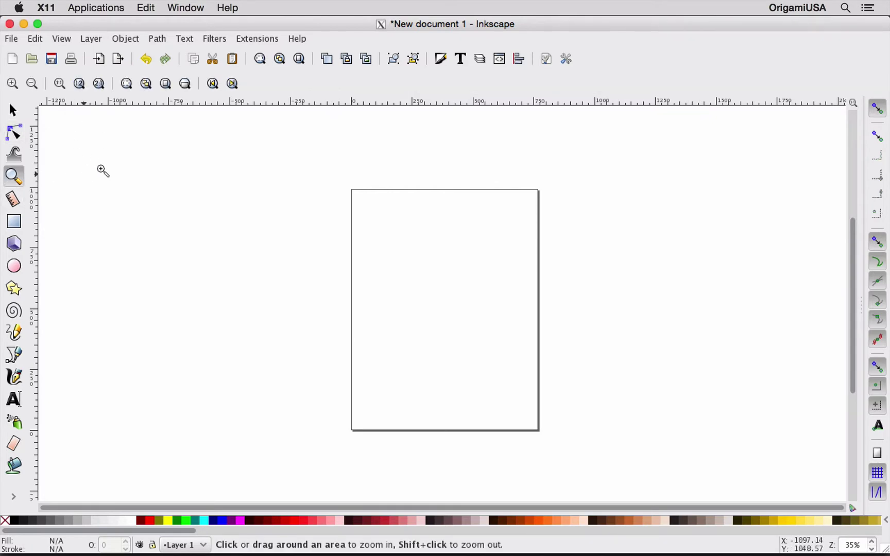
{"action": "left_click", "coordinate": [15, 268]}
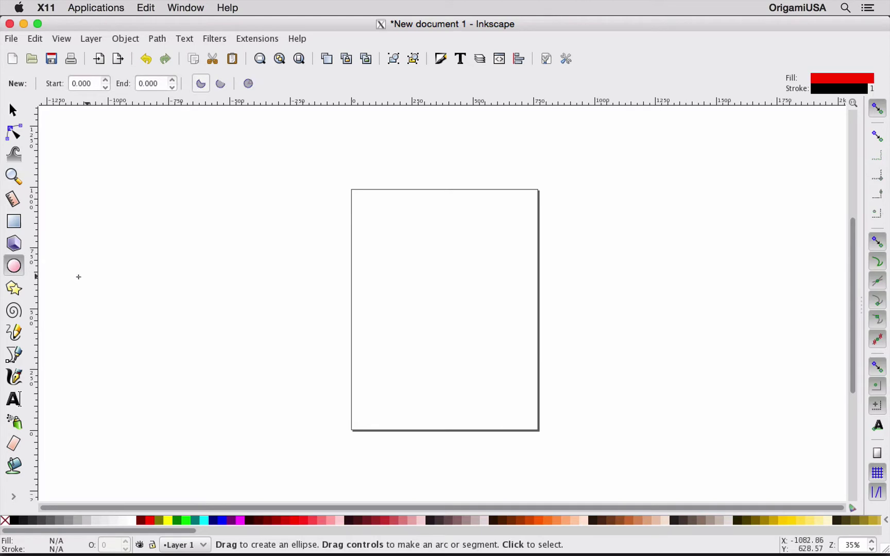
{"action": "left_click", "coordinate": [11, 357]}
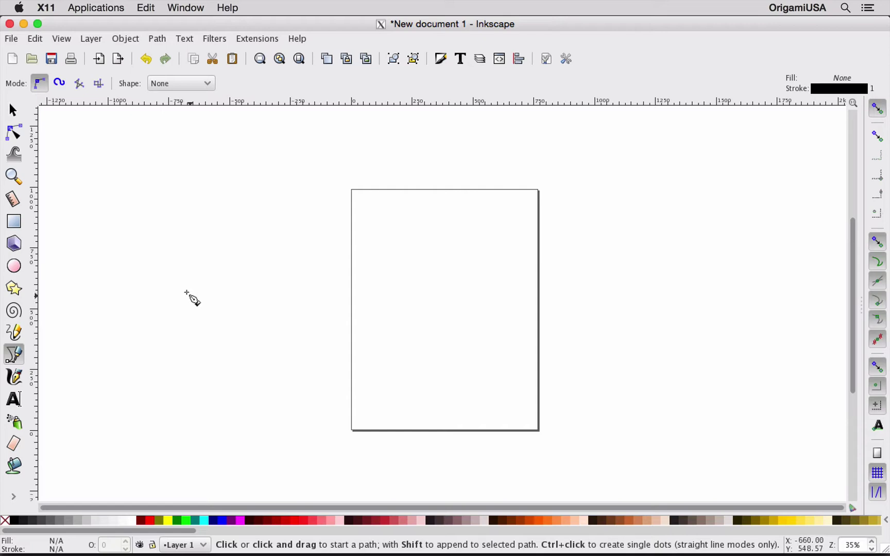
{"action": "scroll", "coordinate": [162, 277], "scroll_direction": "down", "scroll_amount": 1}
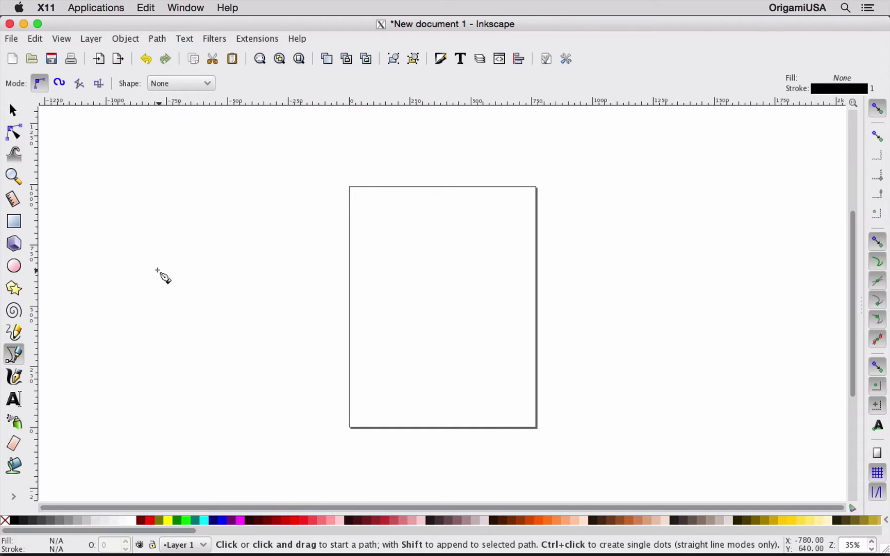
Step: Cycle through the same tools with the Space, N, Z, E and B shortcuts
{"action": "key", "text": "space"}
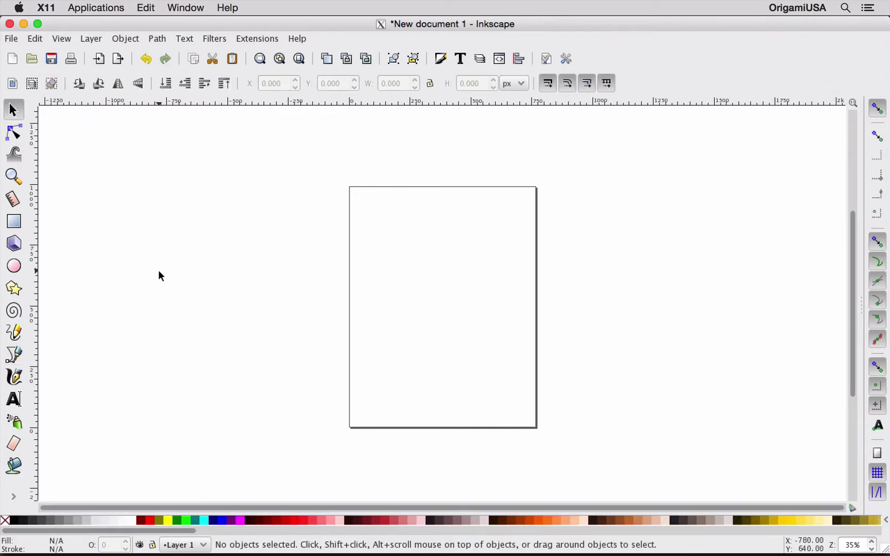
{"action": "key", "text": "n"}
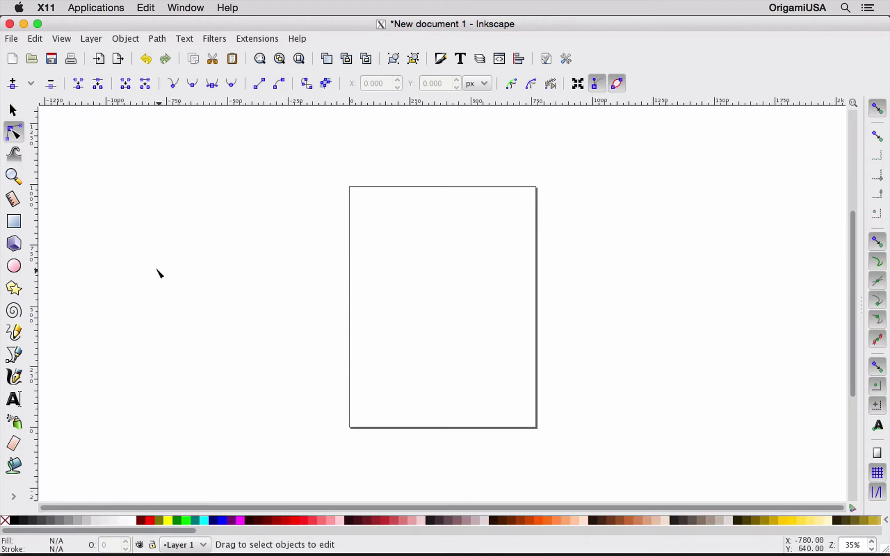
{"action": "key", "text": "z"}
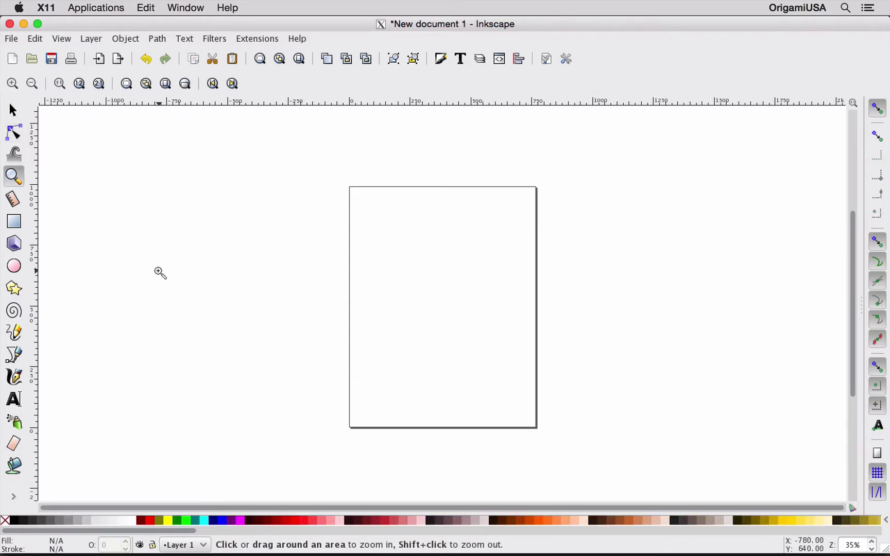
{"action": "key", "text": "e"}
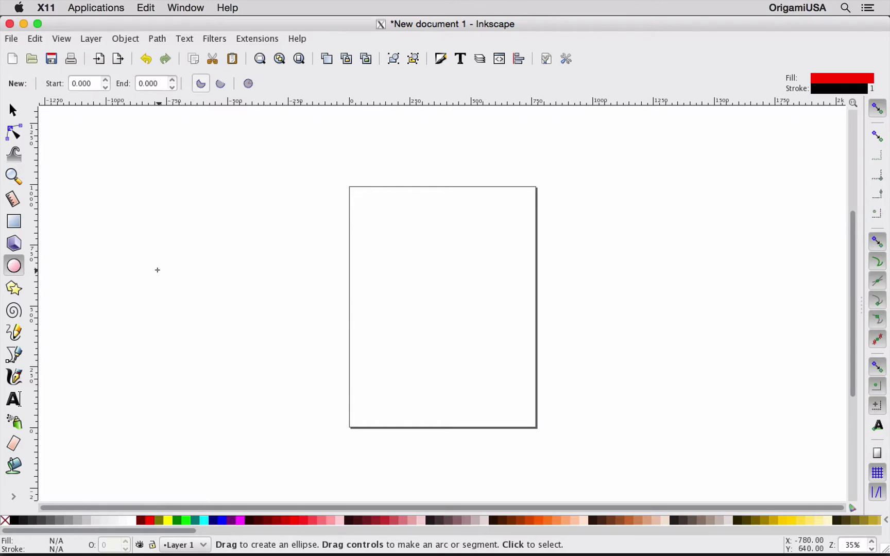
{"action": "key", "text": "b"}
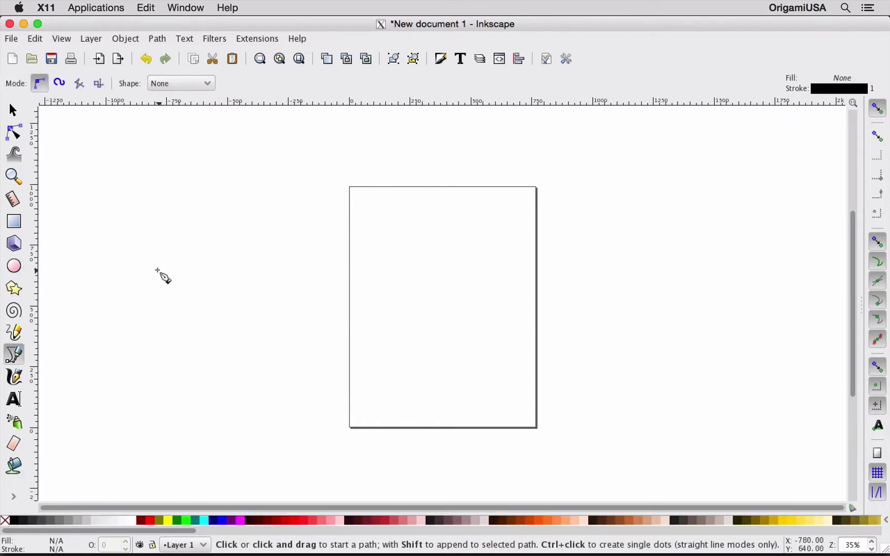
Step: Check the Tools list in Safari's Inkscape keyboard shortcuts reference, then return to Inkscape
{"action": "left_click", "coordinate": [377, 535]}
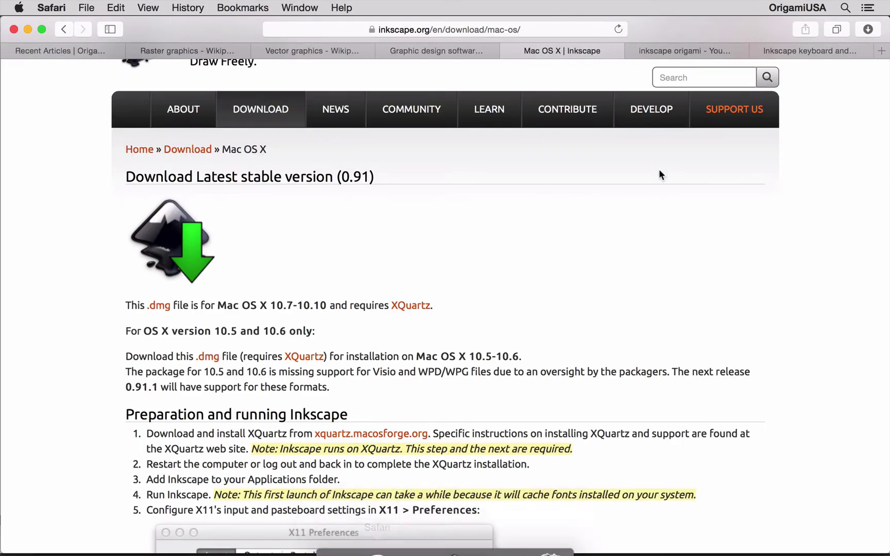
{"action": "left_click", "coordinate": [797, 48]}
{"action": "scroll", "coordinate": [421, 415], "scroll_direction": "down", "scroll_amount": 6}
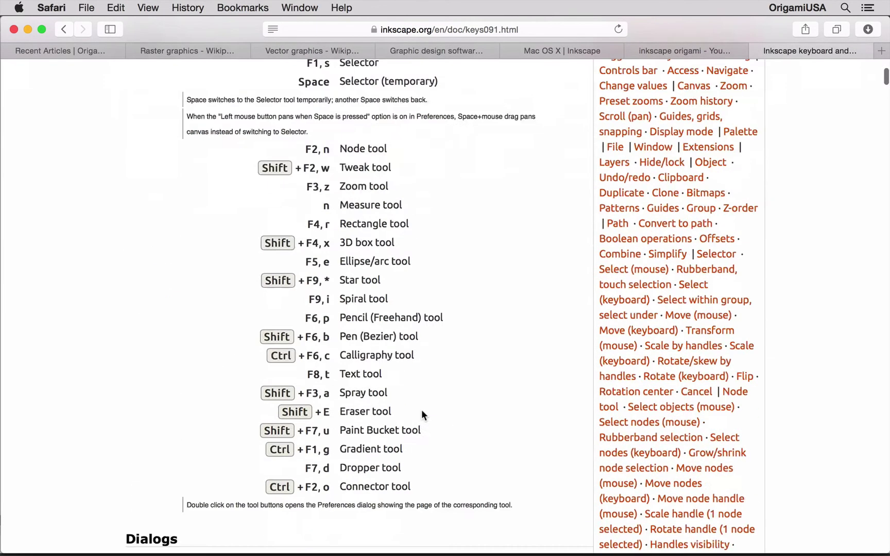
{"action": "scroll", "coordinate": [421, 415], "scroll_direction": "down", "scroll_amount": 6}
{"action": "left_click", "coordinate": [456, 531]}
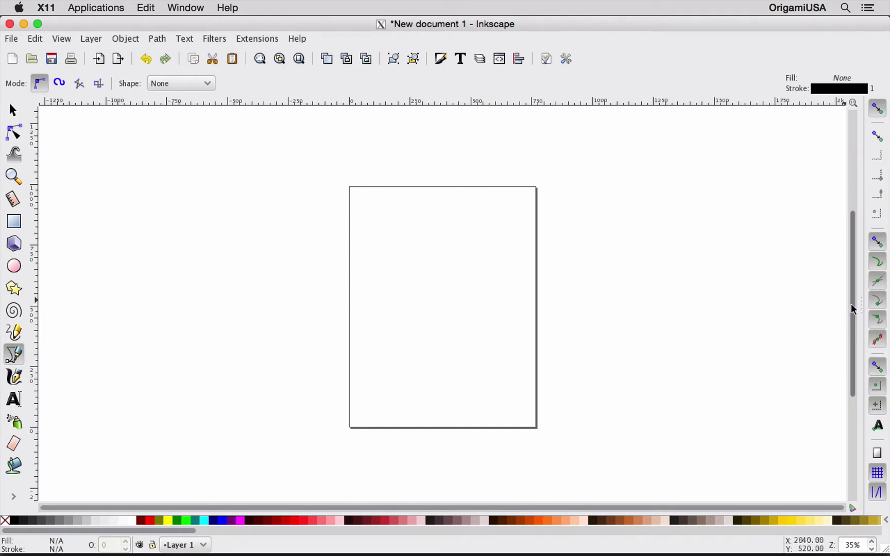
Step: Pan the empty page across the canvas with Space+drag
{"action": "left_click_drag", "start_coordinate": [853, 308], "coordinate": [856, 284]}
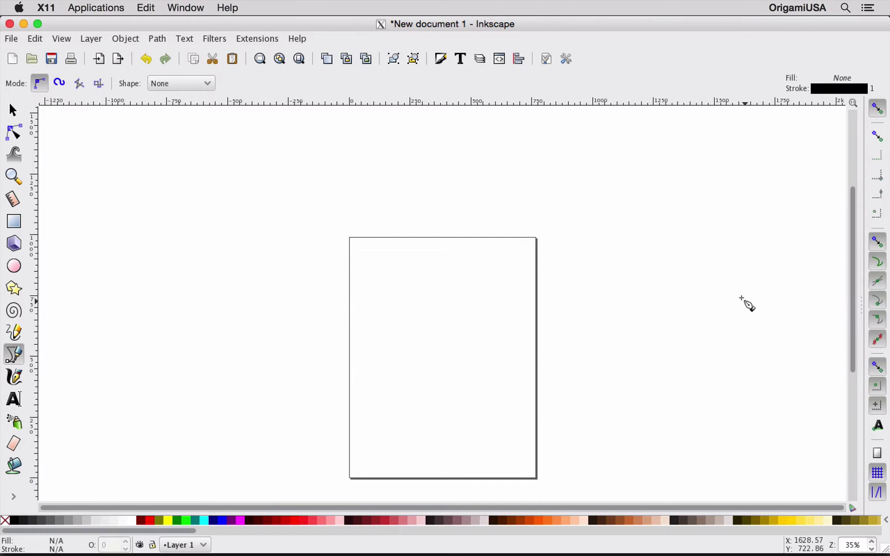
{"action": "key", "text": "s"}
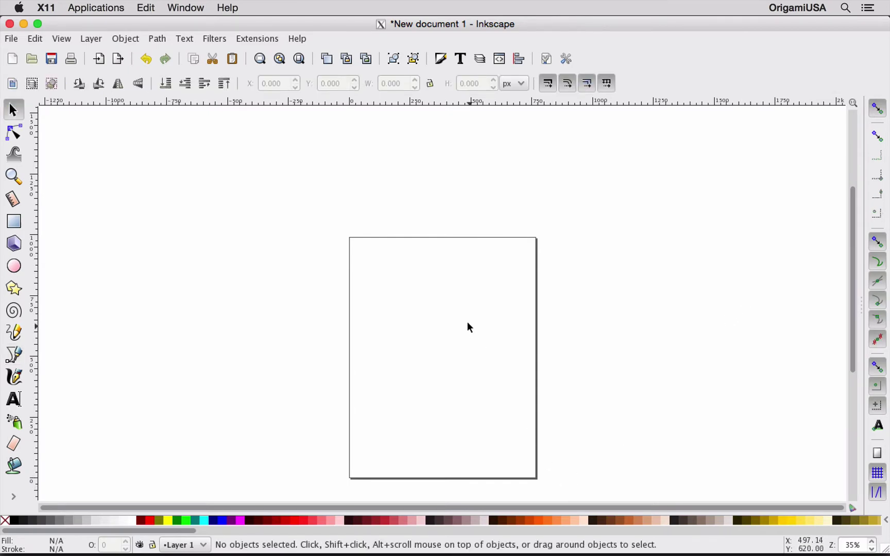
{"action": "key", "text": "space"}
{"action": "left_click_drag", "start_coordinate": [469, 326], "coordinate": [426, 242]}
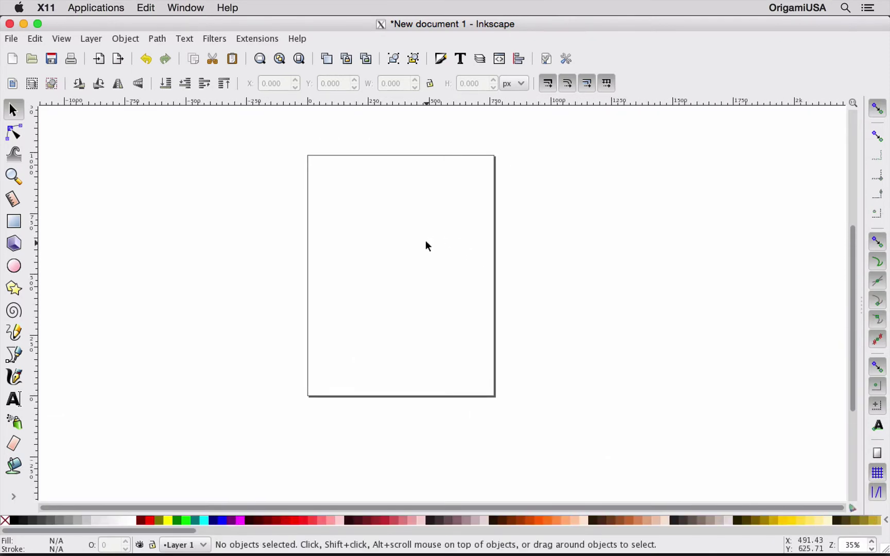
Step: Zoom in and out with the Zoom tool, including a zoom rectangle over the upper page
{"action": "key", "text": "z"}
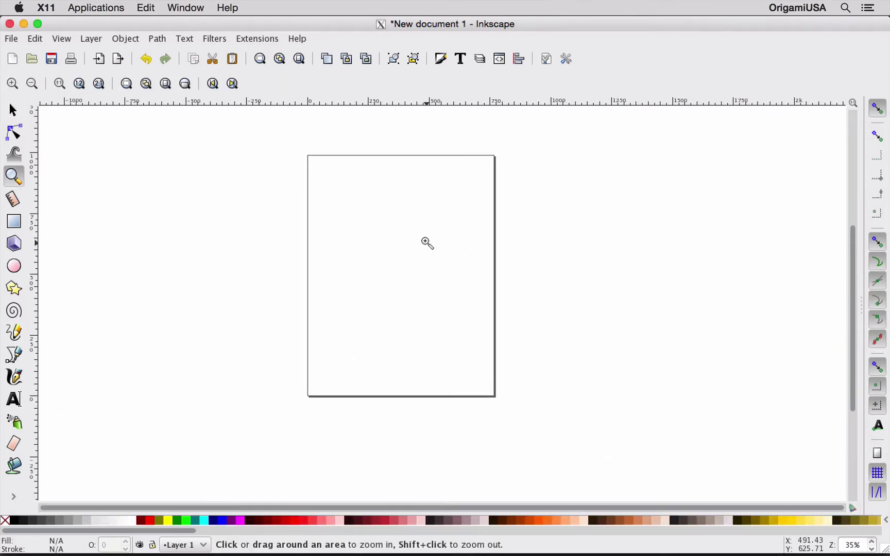
{"action": "left_click", "coordinate": [379, 249]}
{"action": "left_click", "coordinate": [408, 265], "text": "shift"}
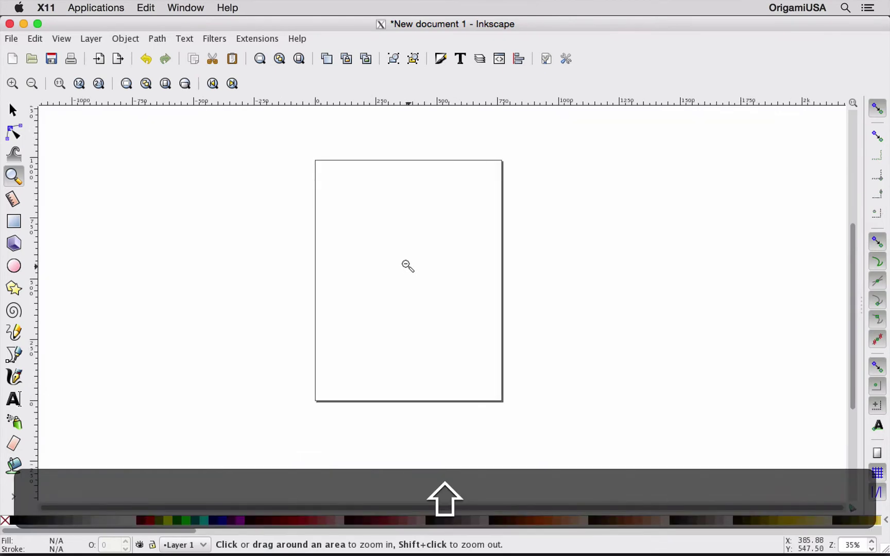
{"action": "left_click_drag", "start_coordinate": [292, 149], "coordinate": [527, 246]}
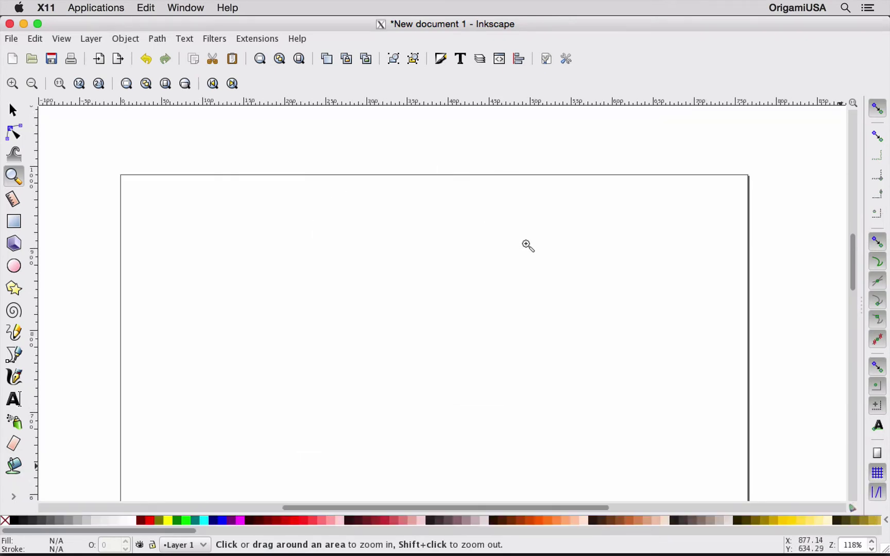
{"action": "left_click", "coordinate": [343, 363], "text": "shift"}
{"action": "left_click", "coordinate": [343, 363], "text": "shift"}
{"action": "scroll", "coordinate": [378, 398], "scroll_direction": "down", "scroll_amount": 5}
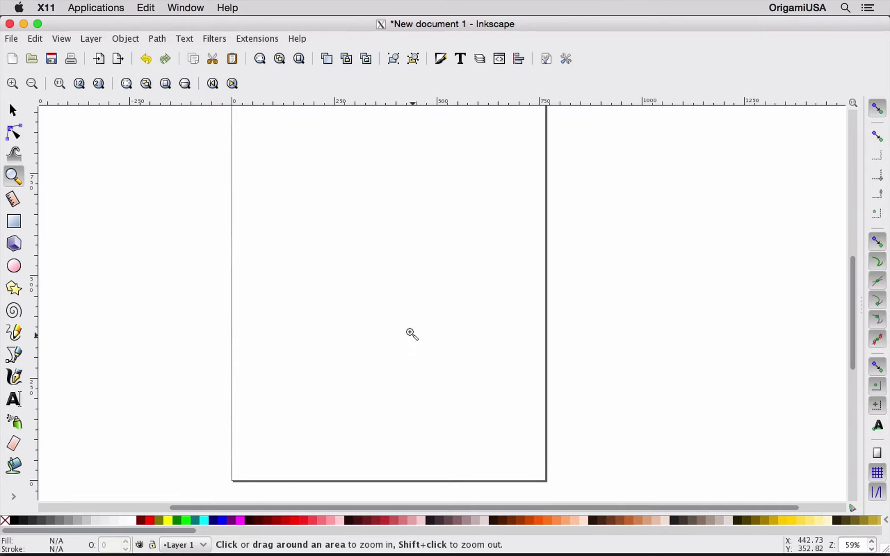
Step: Fit the page and draw a seven-node zigzag of straight segments across the upper page
{"action": "key", "text": "5"}
{"action": "key", "text": "s"}
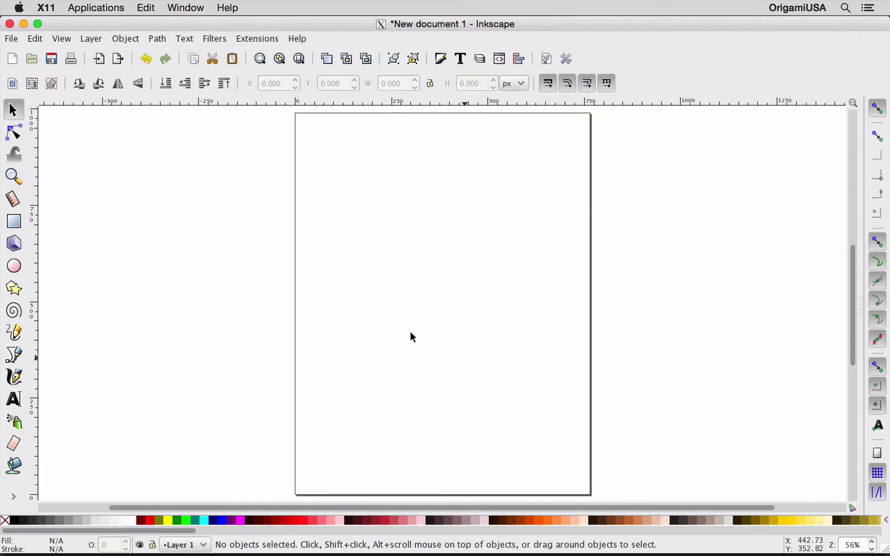
{"action": "left_click", "coordinate": [12, 358]}
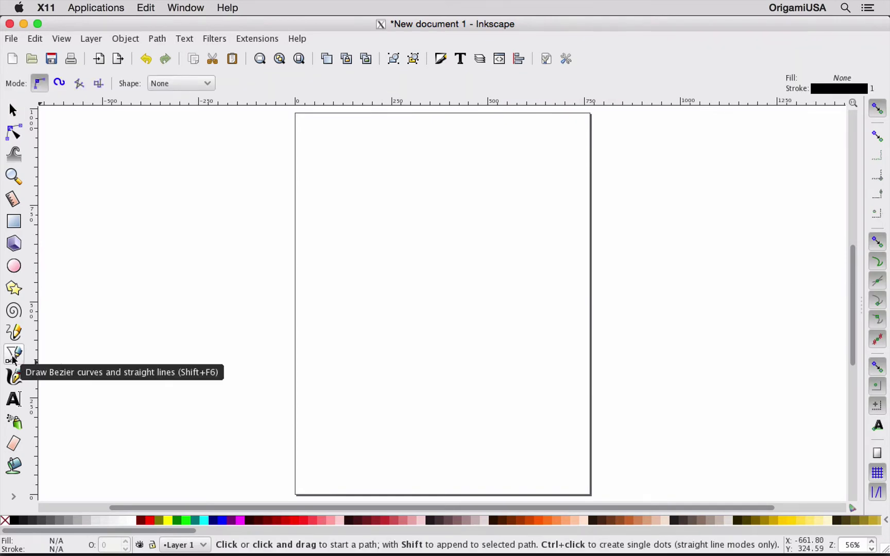
{"action": "left_click", "coordinate": [336, 274]}
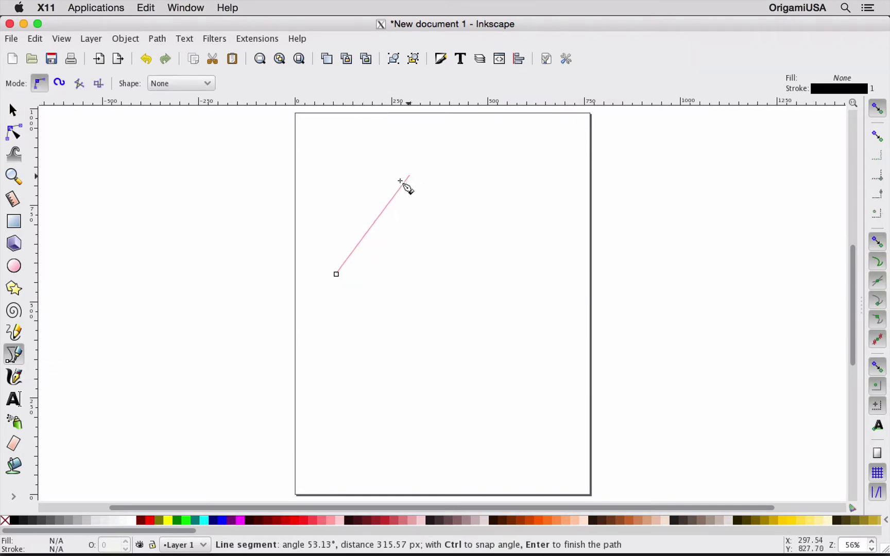
{"action": "left_click", "coordinate": [399, 191]}
{"action": "left_click", "coordinate": [427, 275]}
{"action": "left_click", "coordinate": [468, 247]}
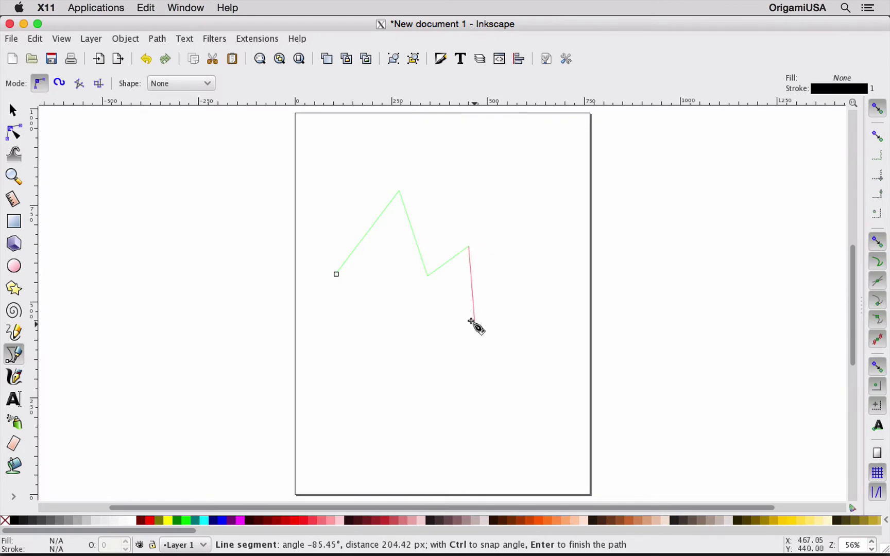
{"action": "left_click", "coordinate": [475, 324]}
{"action": "left_click", "coordinate": [516, 257]}
{"action": "double_click", "coordinate": [572, 214]}
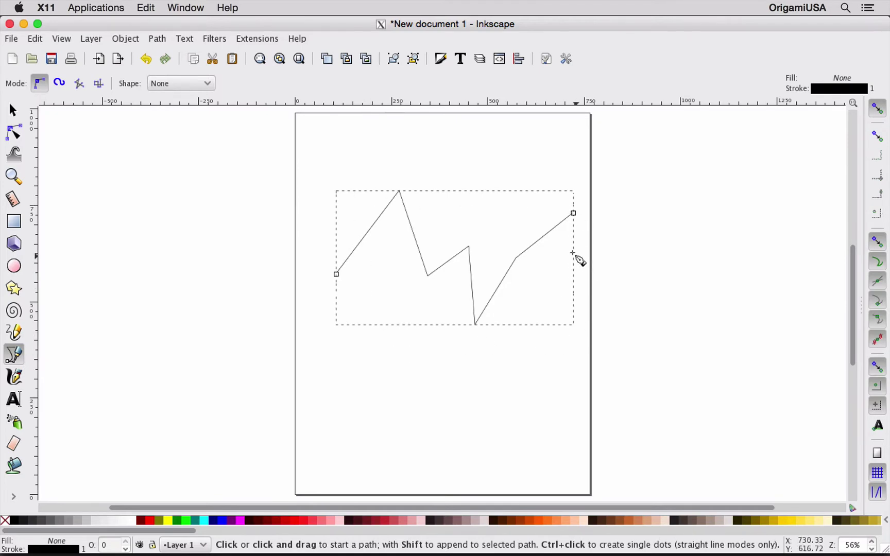
Step: Move the zigzag path higher on the page
{"action": "key", "text": "s"}
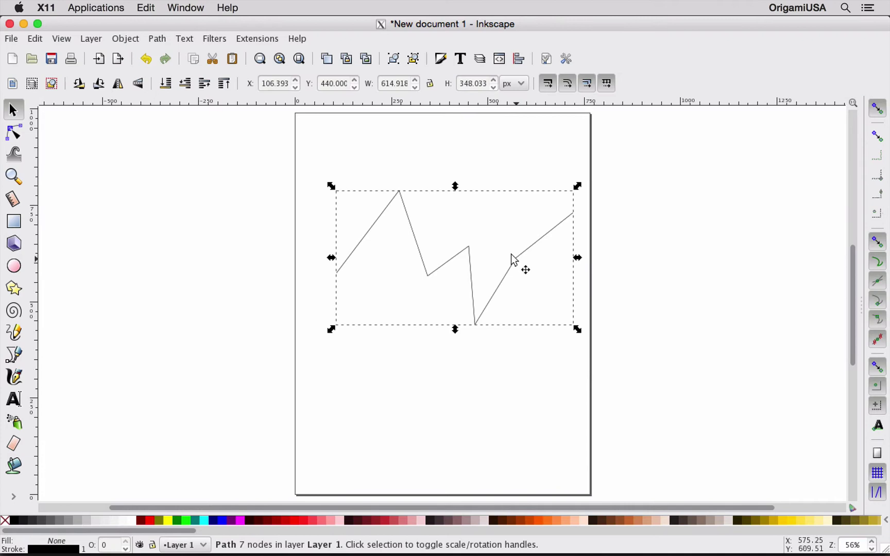
{"action": "left_click_drag", "start_coordinate": [512, 239], "coordinate": [520, 202]}
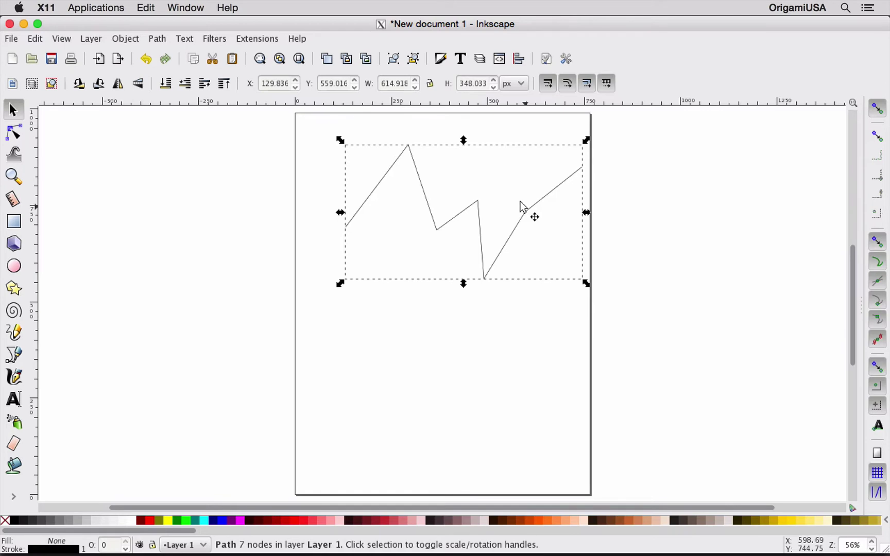
{"action": "left_click", "coordinate": [499, 254]}
Step: Reshape the zigzag nodes: pull the start left, flatten the first peak, raise a middle point
{"action": "key", "text": "n"}
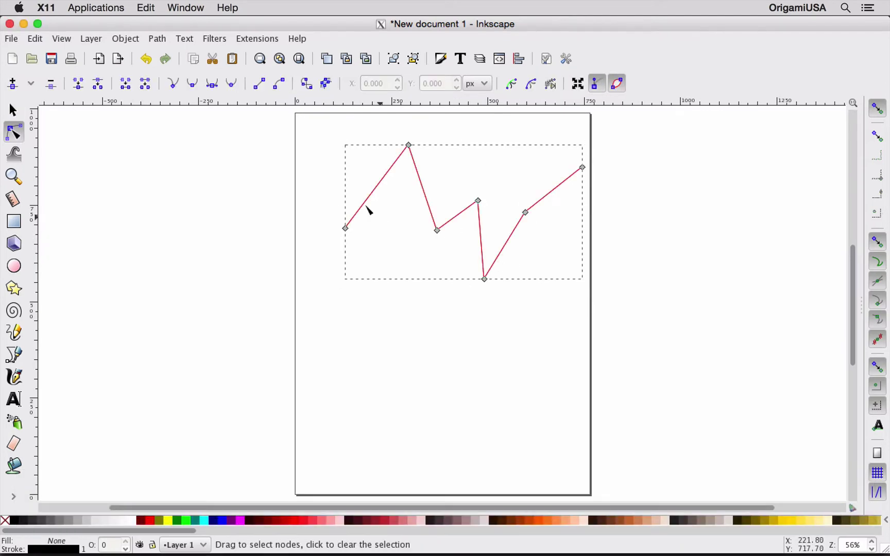
{"action": "left_click", "coordinate": [345, 228]}
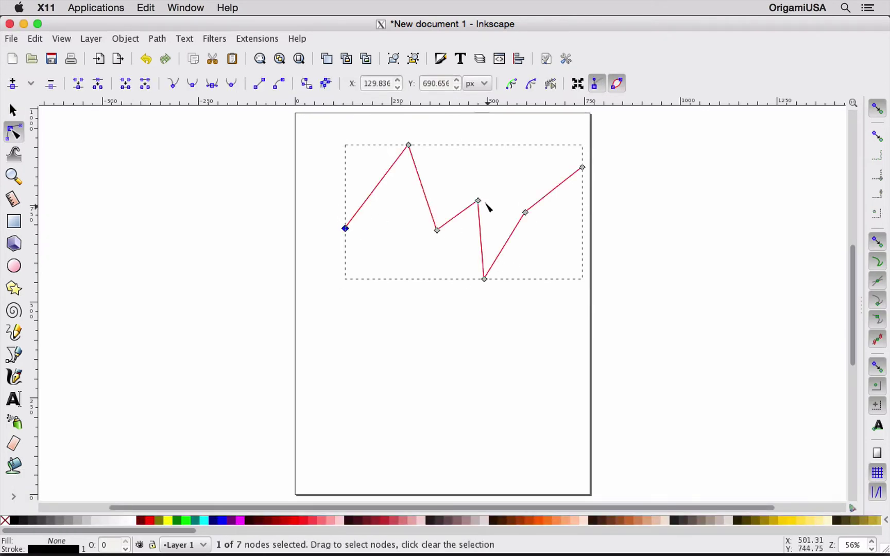
{"action": "key", "text": "space"}
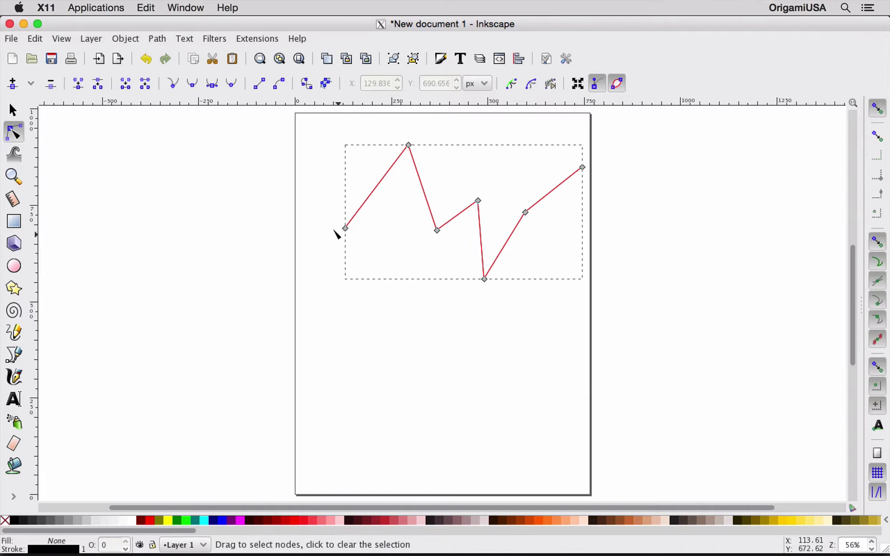
{"action": "left_click_drag", "start_coordinate": [344, 228], "coordinate": [323, 200]}
{"action": "left_click_drag", "start_coordinate": [408, 145], "coordinate": [390, 201]}
{"action": "left_click_drag", "start_coordinate": [478, 201], "coordinate": [474, 180]}
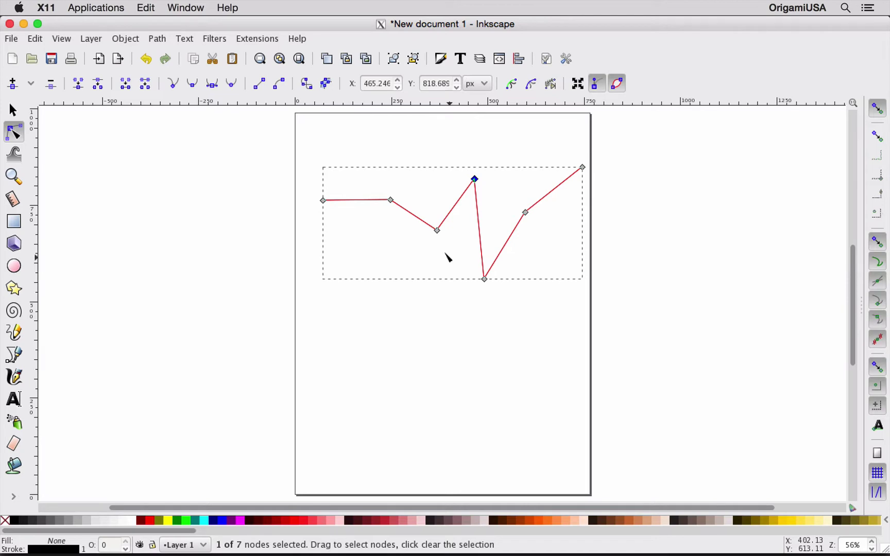
Step: Select the zigzag path and delete it with Backspace
{"action": "key", "text": "s"}
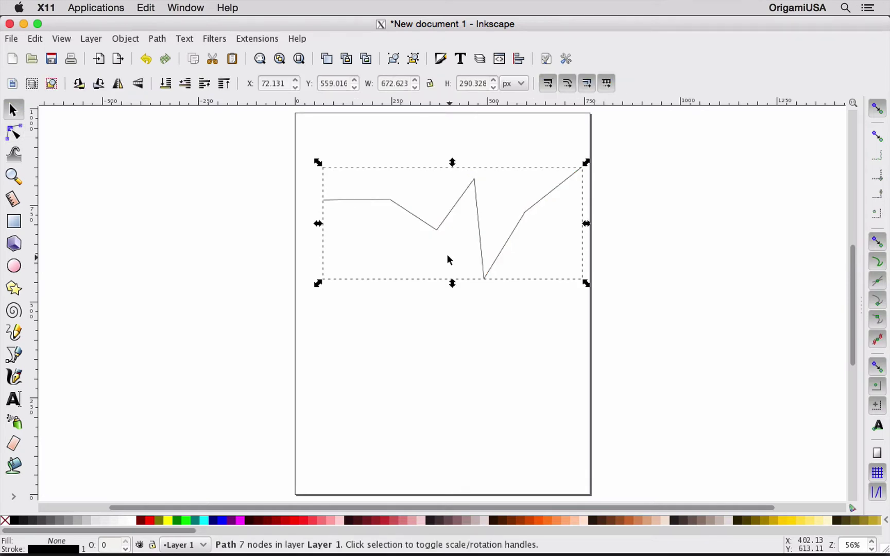
{"action": "key", "text": "BackSpace"}
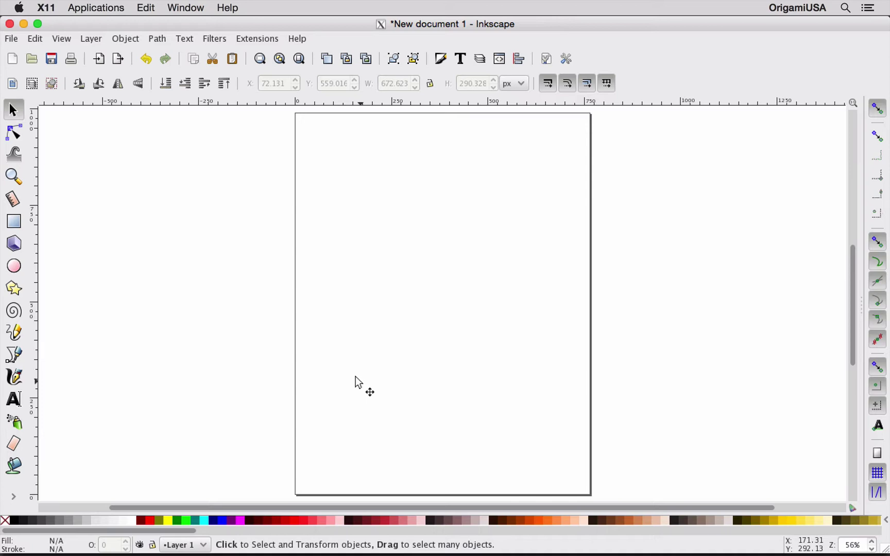
Step: Zoom in and draw a two-node horizontal line across the lower page with the Bezier pen
{"action": "key", "text": "z"}
{"action": "left_click", "coordinate": [452, 294]}
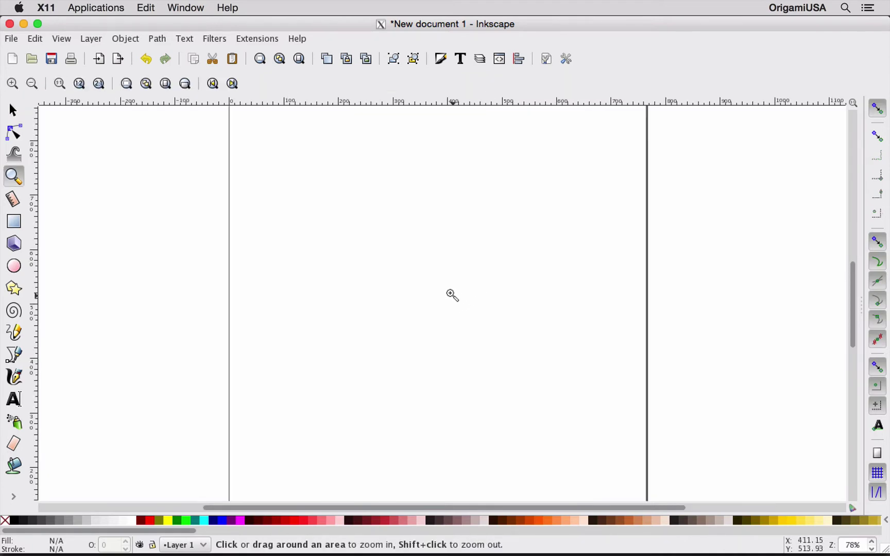
{"action": "key", "text": "b"}
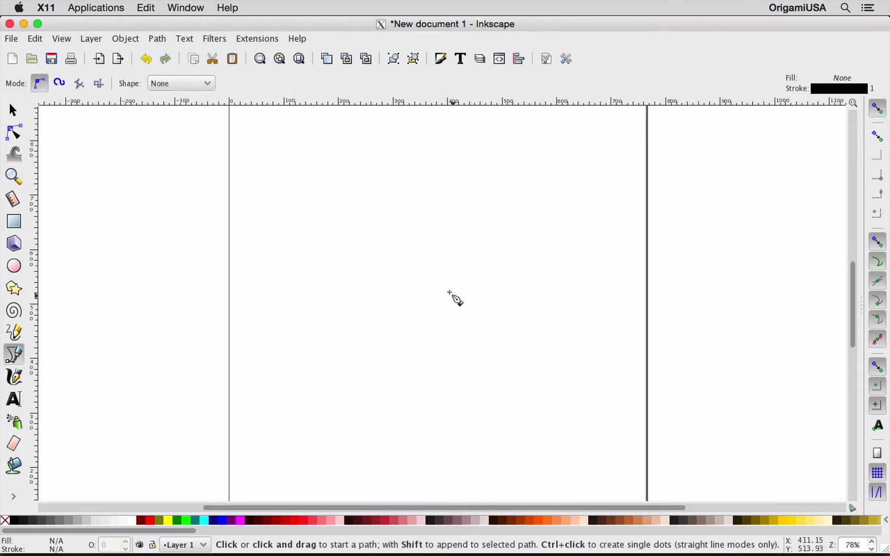
{"action": "left_click", "coordinate": [302, 432]}
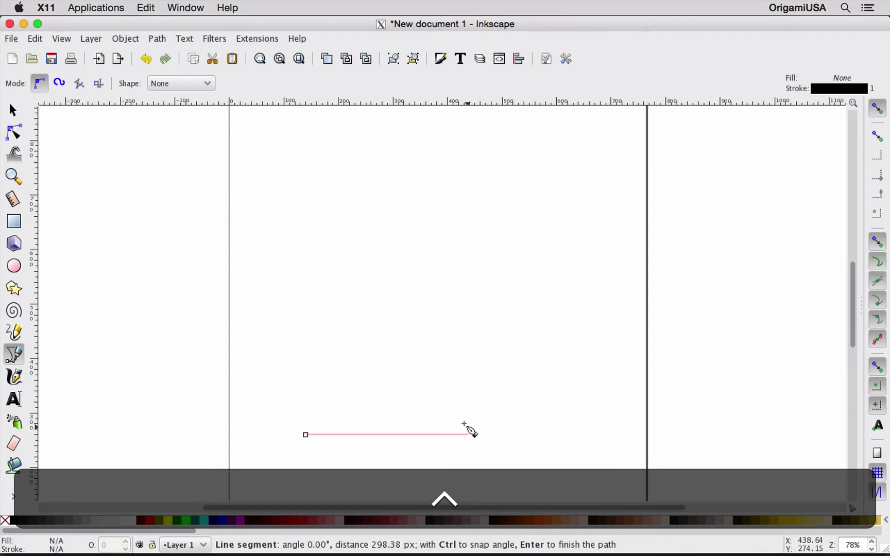
{"action": "double_click", "coordinate": [572, 434]}
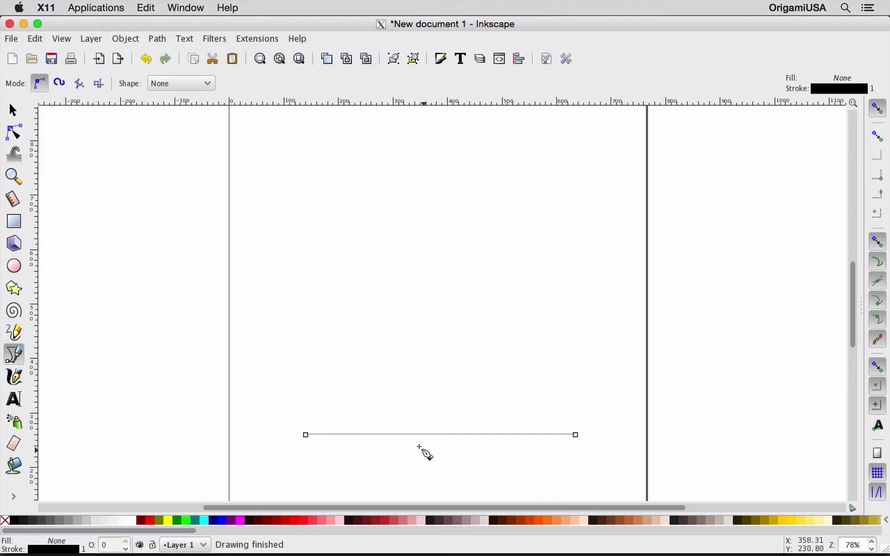
Step: Copy and paste the horizontal line, then undo the pasted copy
{"action": "key", "text": "space"}
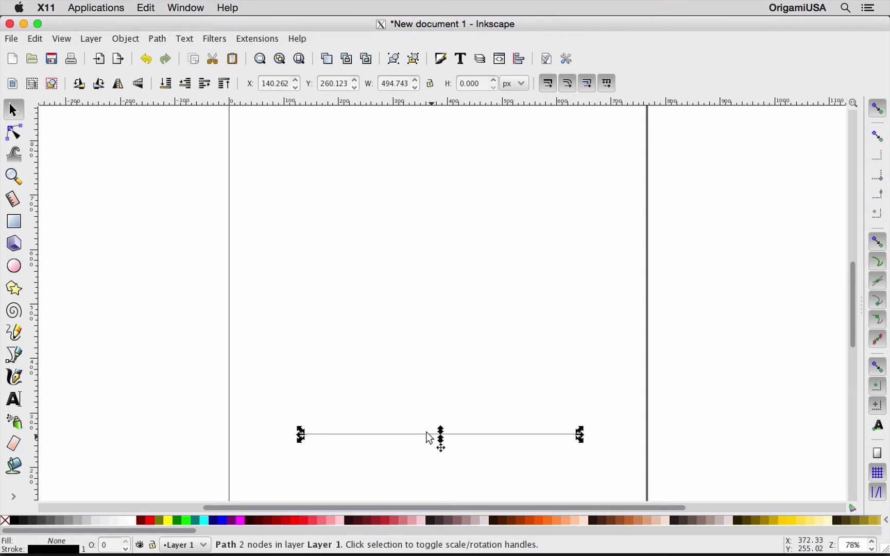
{"action": "key", "text": "ctrl+c"}
{"action": "key", "text": "ctrl+v"}
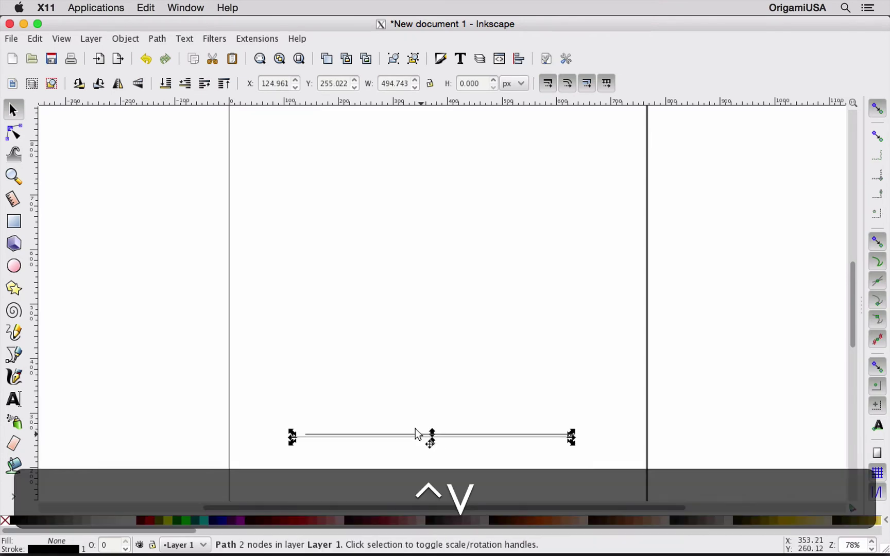
{"action": "left_click_drag", "start_coordinate": [417, 434], "coordinate": [406, 375]}
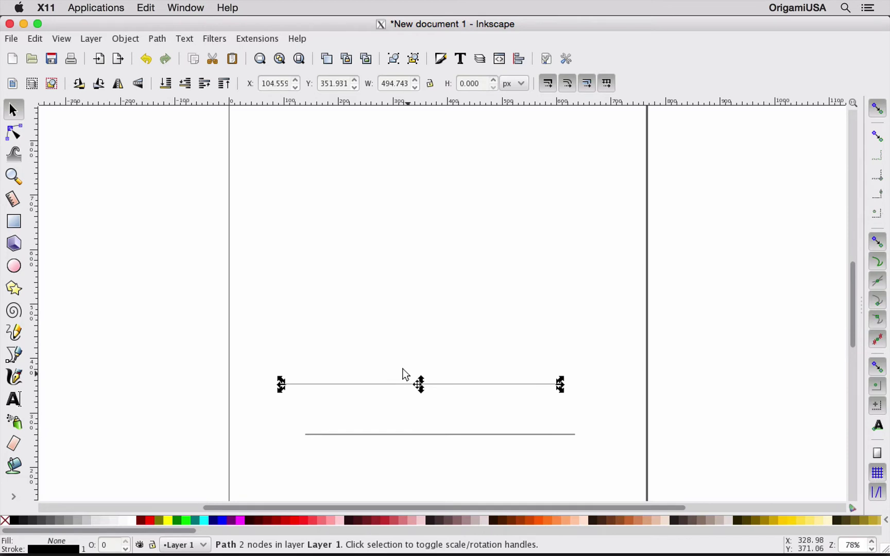
{"action": "key", "text": "ctrl"}
{"action": "key", "text": "ctrl+z"}
{"action": "key", "text": "ctrl+z"}
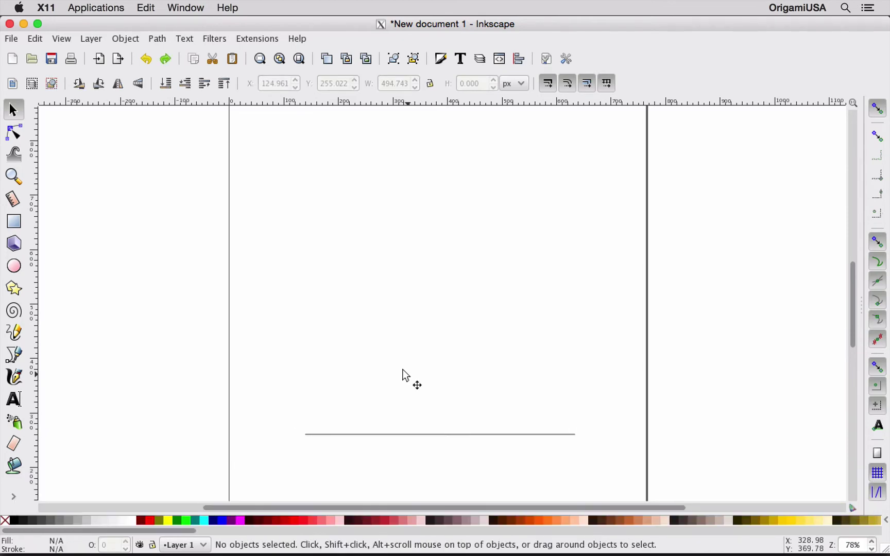
Step: Duplicate the line, rotate it 90° to vertical and snap its bottom to the right end
{"action": "left_click", "coordinate": [430, 434]}
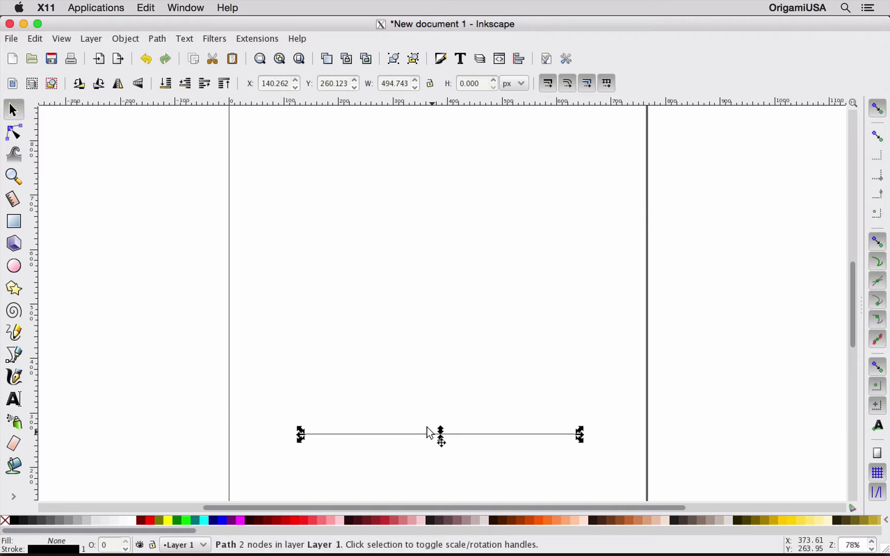
{"action": "key", "text": "ctrl+d"}
{"action": "left_click_drag", "start_coordinate": [426, 435], "coordinate": [433, 354]}
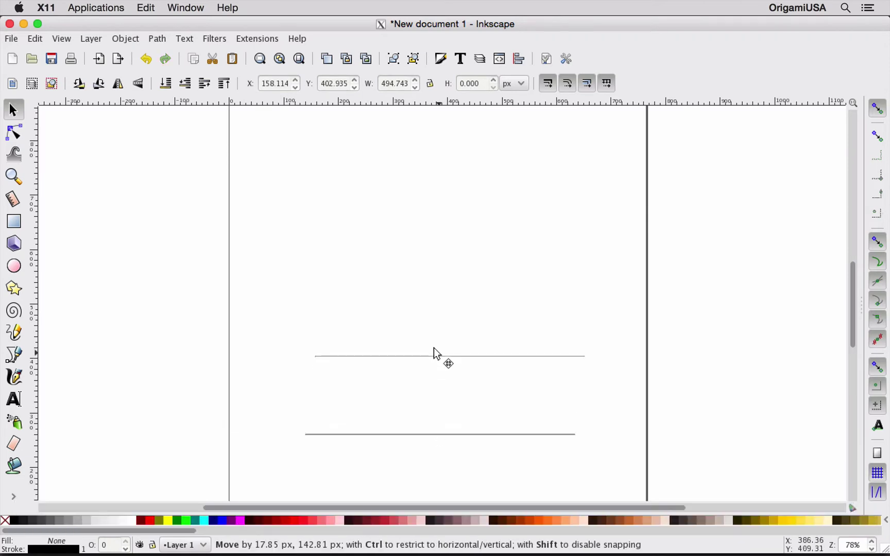
{"action": "left_click", "coordinate": [100, 83]}
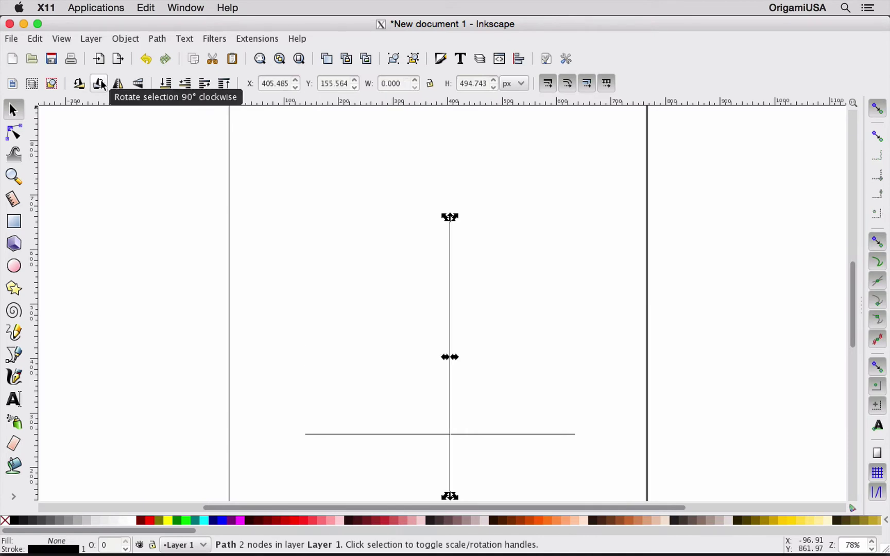
{"action": "left_click", "coordinate": [99, 83]}
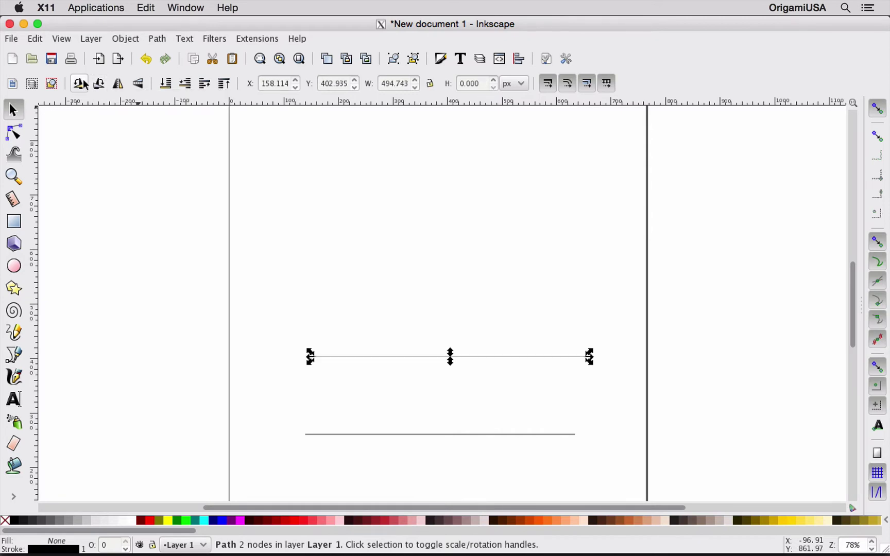
{"action": "left_click", "coordinate": [78, 83]}
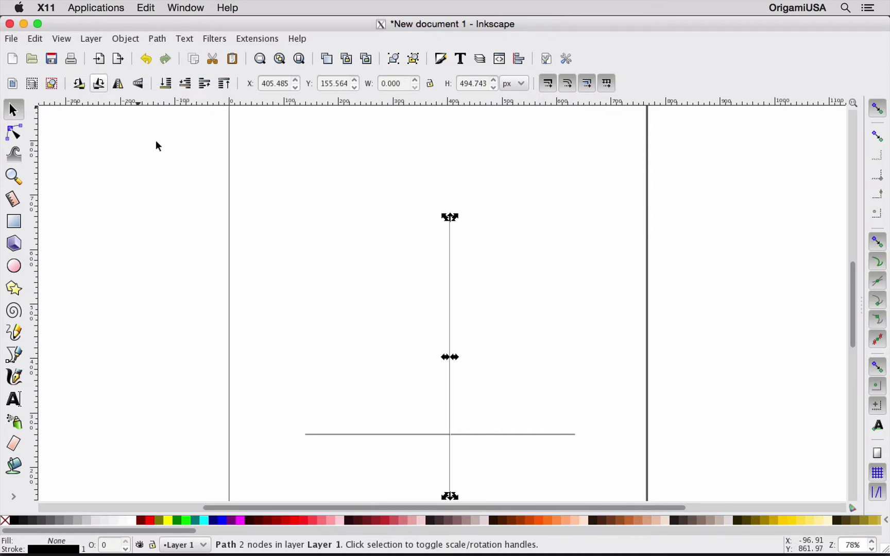
{"action": "left_click_drag", "start_coordinate": [441, 420], "coordinate": [570, 374]}
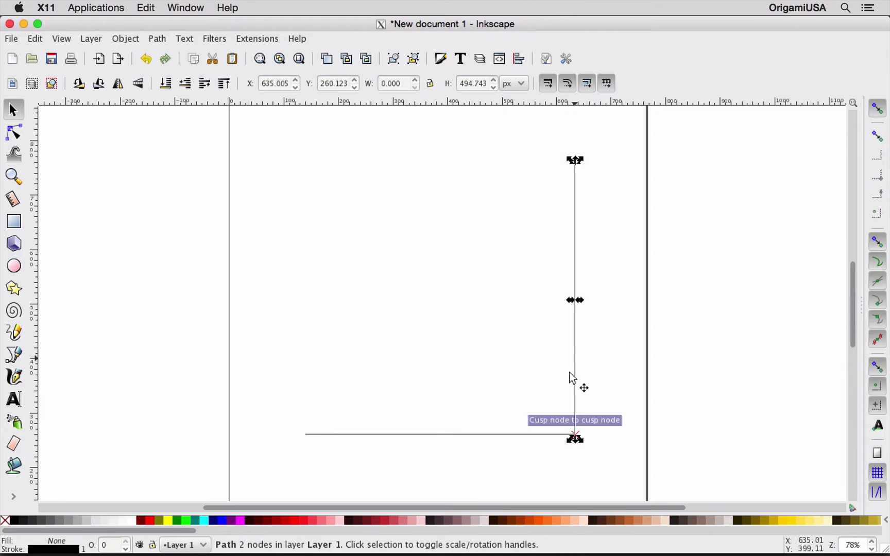
{"action": "left_click", "coordinate": [606, 393]}
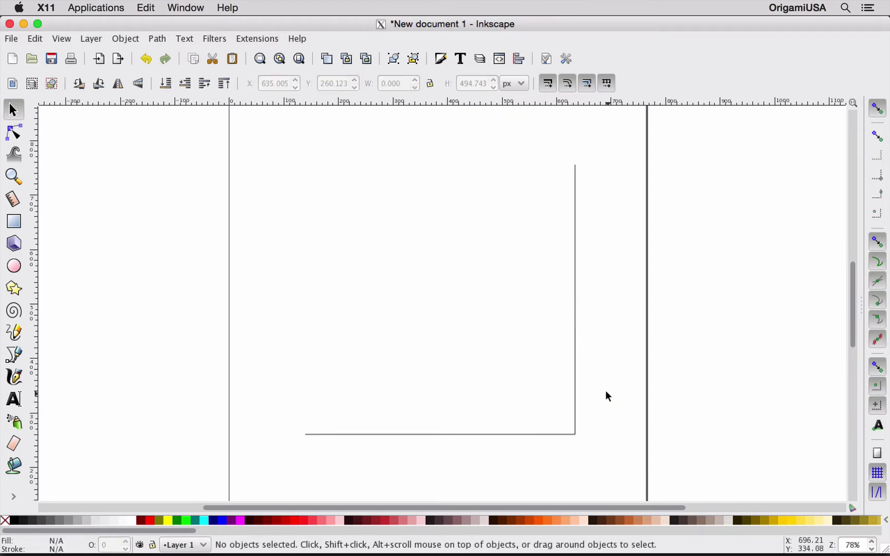
Step: Zoom in closely on the corner where the two lines meet
{"action": "key", "text": "z"}
{"action": "left_click_drag", "start_coordinate": [566, 420], "coordinate": [591, 447]}
{"action": "left_click_drag", "start_coordinate": [487, 358], "coordinate": [562, 408]}
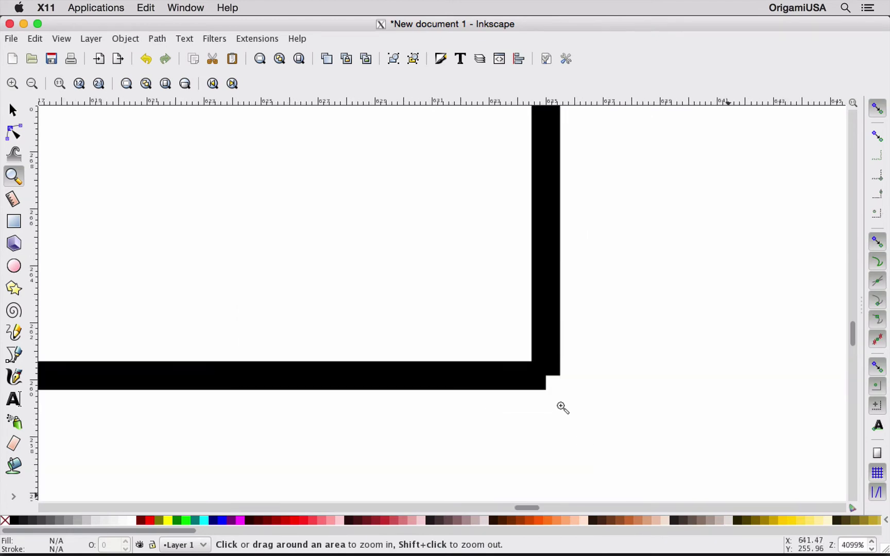
{"action": "key", "text": "s"}
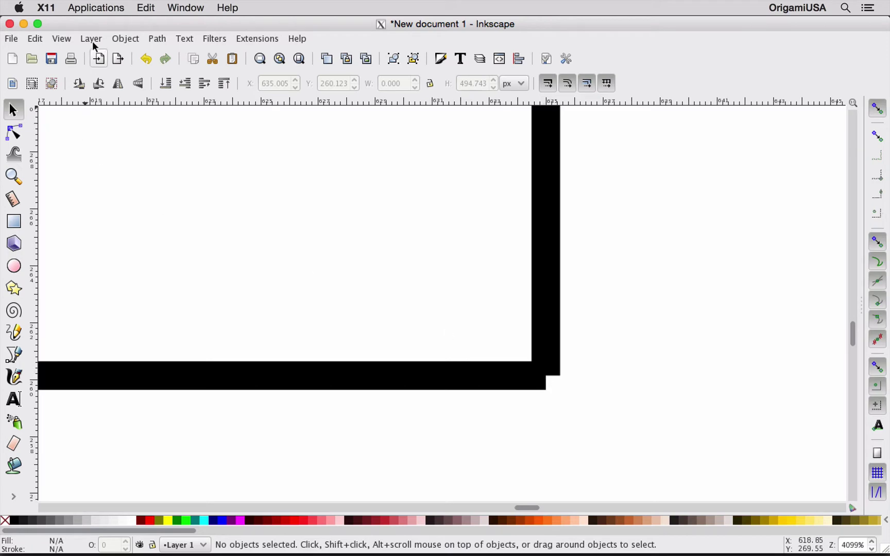
Step: Check the corner in Outline display mode, then switch back to Normal
{"action": "left_click", "coordinate": [61, 38]}
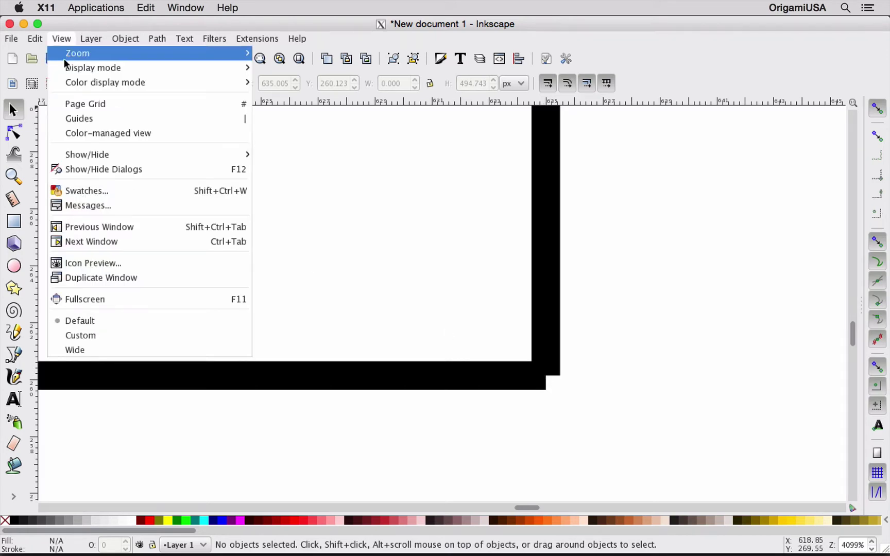
{"action": "mouse_move", "coordinate": [67, 68]}
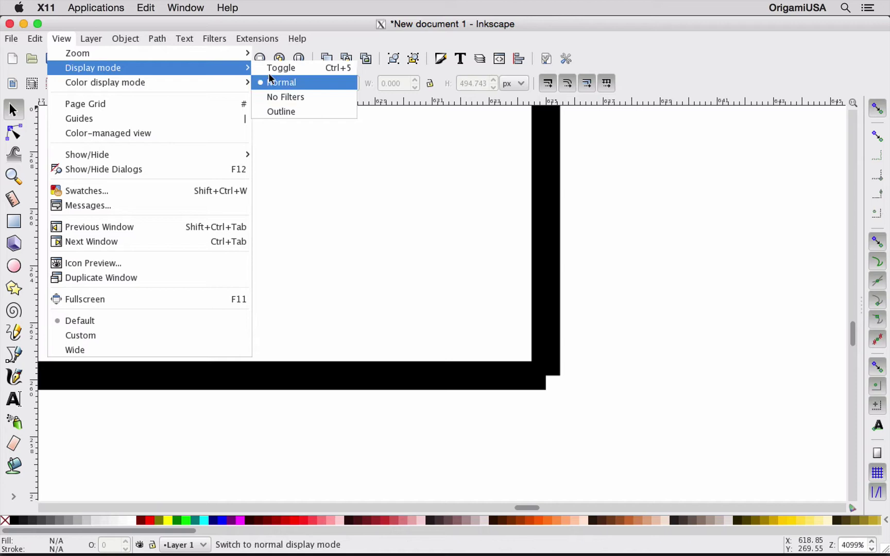
{"action": "left_click", "coordinate": [282, 112]}
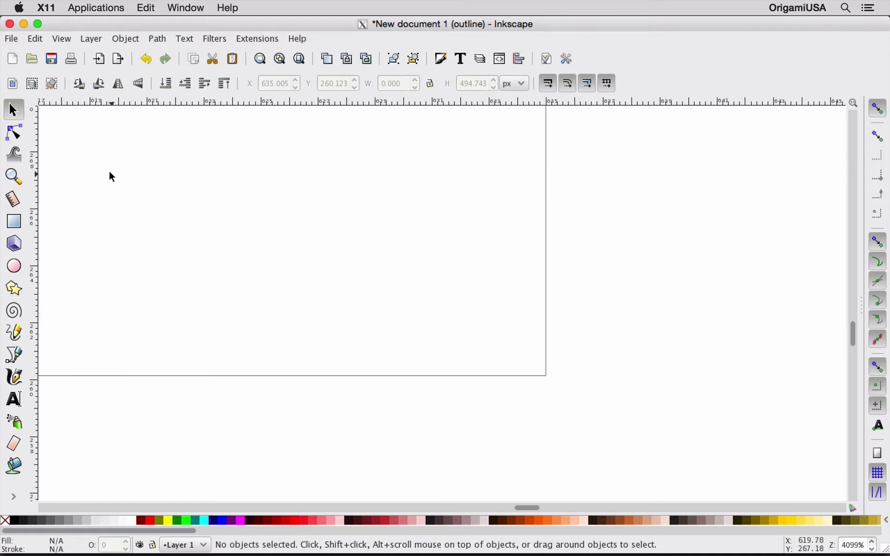
{"action": "left_click", "coordinate": [59, 39]}
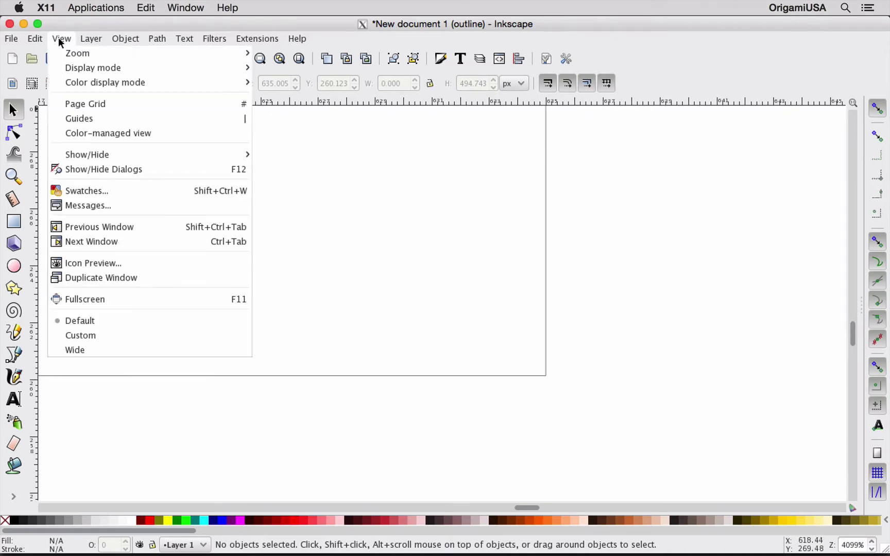
{"action": "mouse_move", "coordinate": [68, 67]}
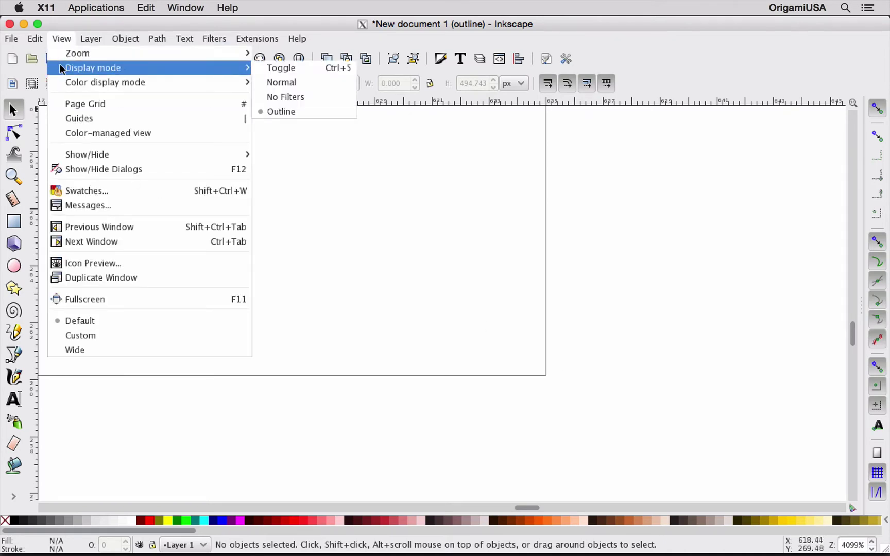
{"action": "left_click", "coordinate": [290, 84]}
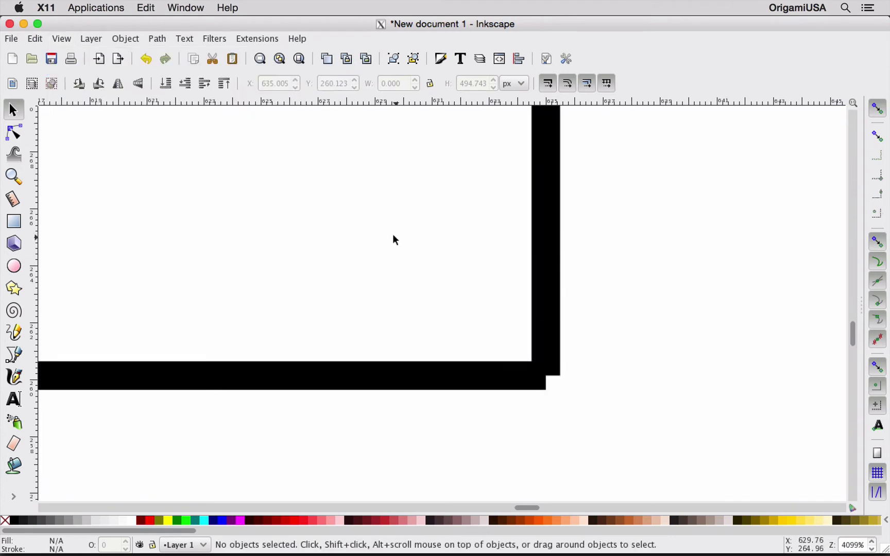
Step: Duplicate the right vertical line, turn it horizontal and snap it along the square's top
{"action": "key", "text": "5"}
{"action": "key", "text": "z"}
{"action": "left_click", "coordinate": [542, 309]}
{"action": "scroll", "coordinate": [245, 232], "scroll_direction": "left", "scroll_amount": 5}
{"action": "key", "text": "s"}
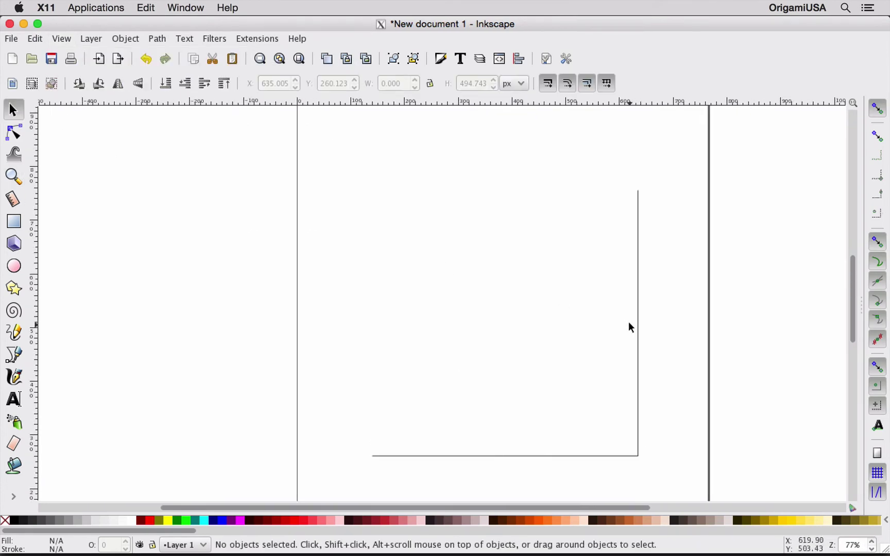
{"action": "left_click", "coordinate": [635, 328]}
{"action": "left_click_drag", "start_coordinate": [635, 328], "coordinate": [541, 283]}
{"action": "key", "text": "ctrl+bracketleft"}
{"action": "left_click_drag", "start_coordinate": [664, 272], "coordinate": [616, 184]}
Step: Rotate another line copy and snap it to the top-left corner as the left edge
{"action": "left_click_drag", "start_coordinate": [446, 195], "coordinate": [401, 270]}
{"action": "left_click", "coordinate": [79, 83]}
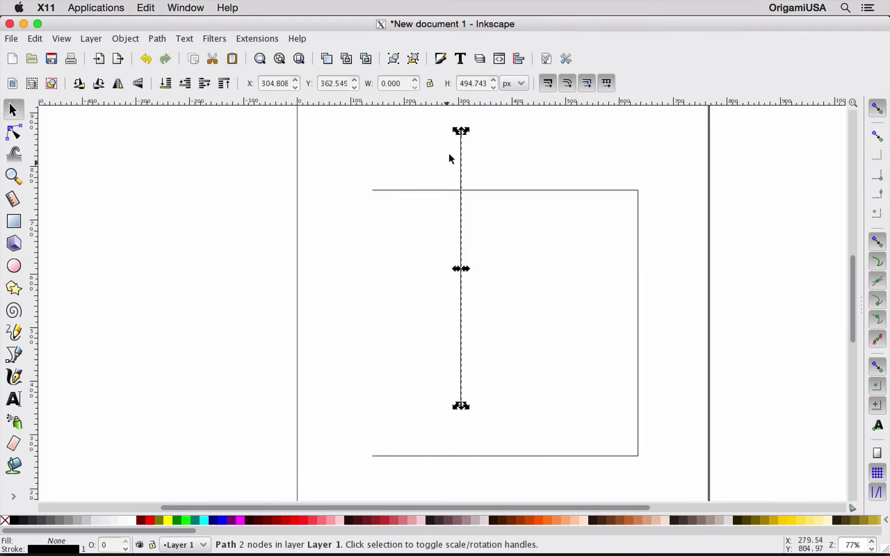
{"action": "left_click_drag", "start_coordinate": [451, 155], "coordinate": [361, 215]}
{"action": "key", "text": "z"}
{"action": "key", "text": "space"}
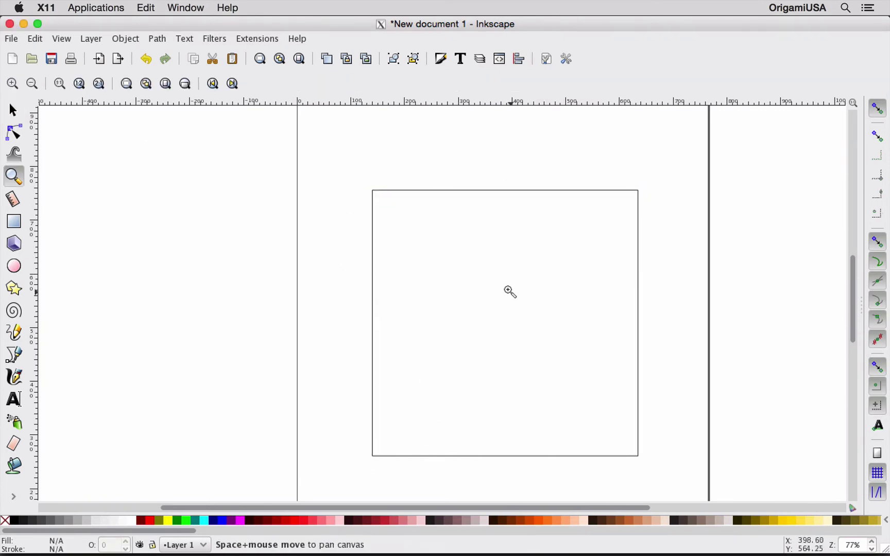
Step: Draw both diagonals of the square from corner to corner
{"action": "key", "text": "b"}
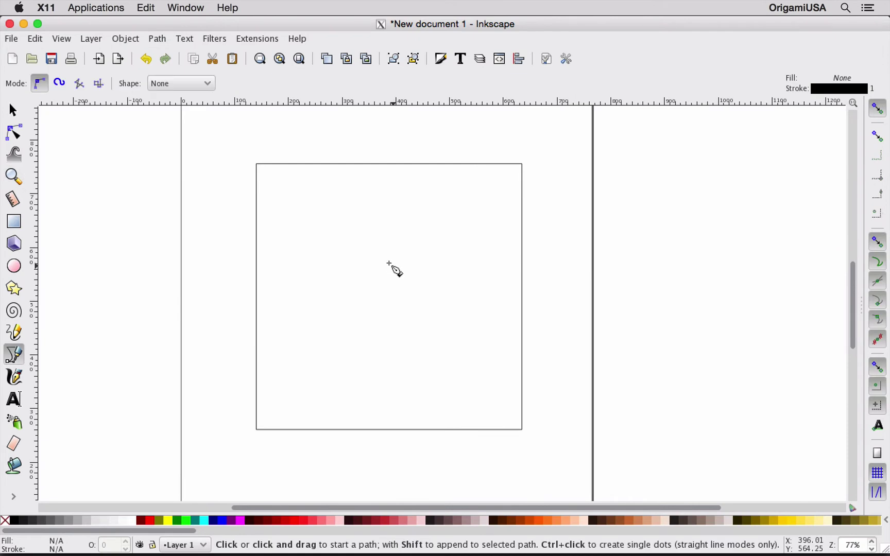
{"action": "left_click", "coordinate": [256, 165]}
{"action": "double_click", "coordinate": [518, 425]}
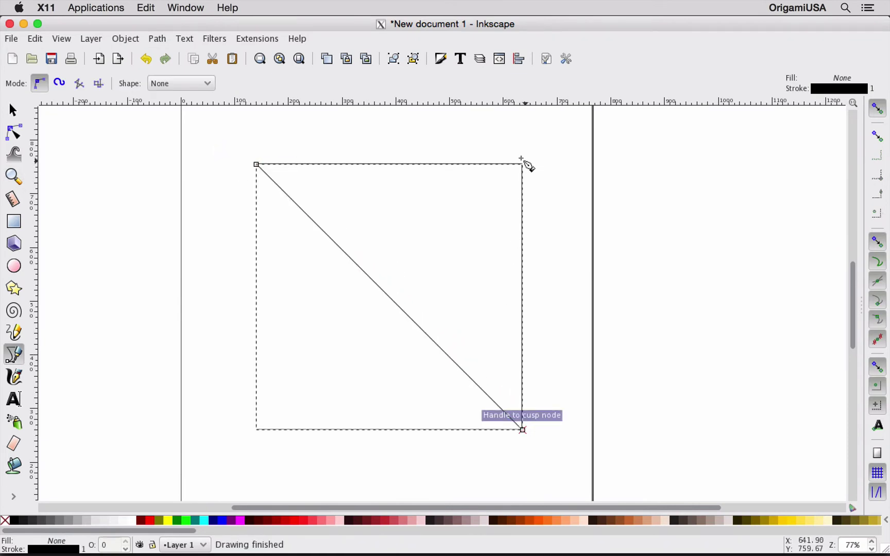
{"action": "left_click", "coordinate": [252, 424]}
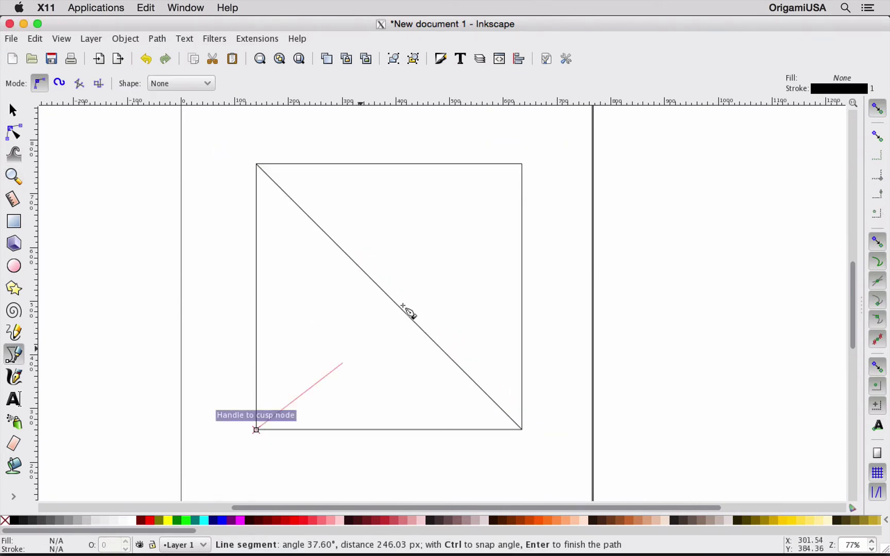
{"action": "double_click", "coordinate": [520, 161]}
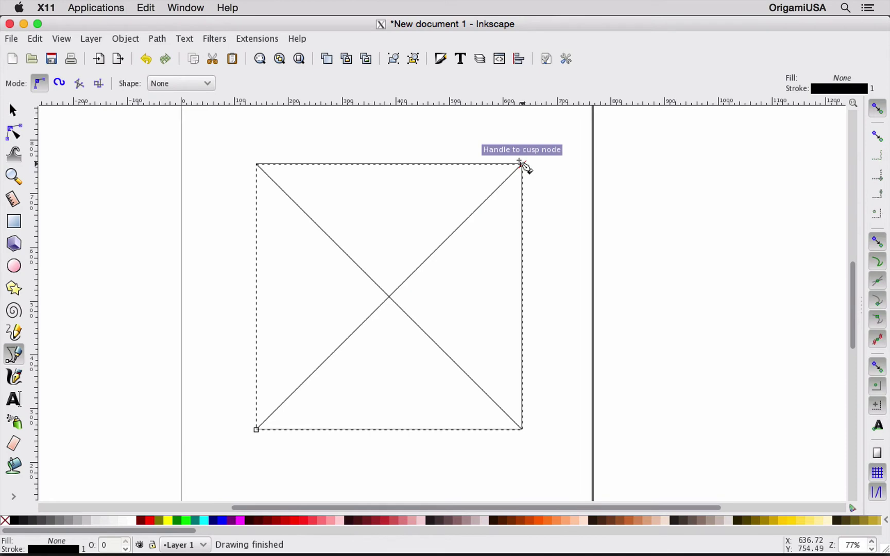
Step: Draw horizontal and vertical centre creases between the edge midpoints, then begin a crease at the top-right corner
{"action": "left_click", "coordinate": [255, 298]}
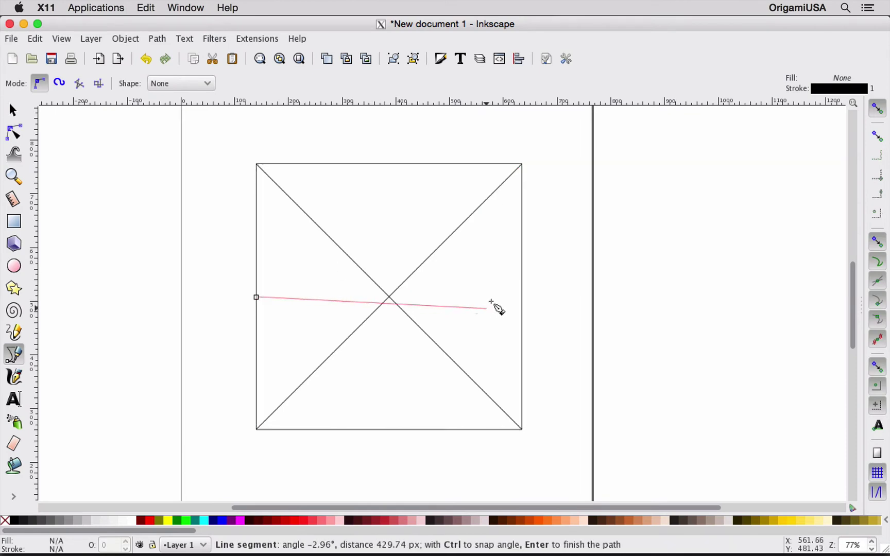
{"action": "double_click", "coordinate": [521, 297]}
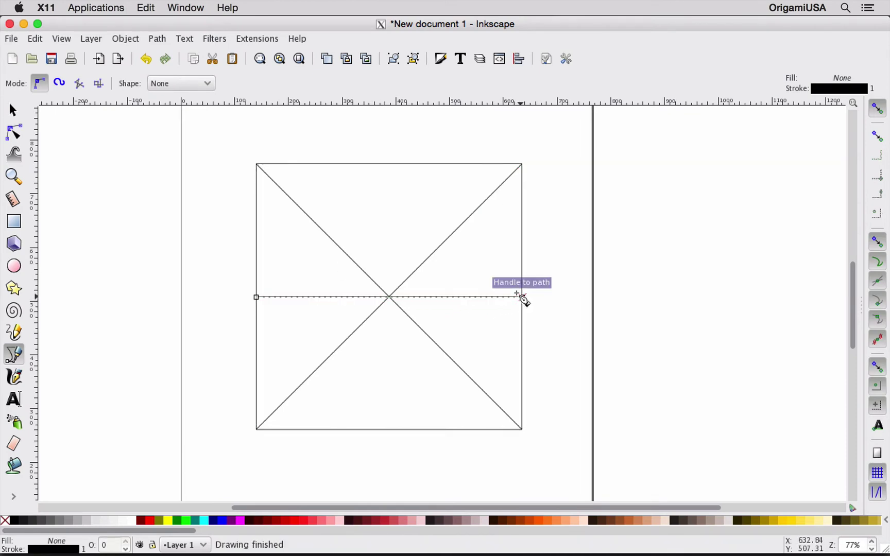
{"action": "left_click", "coordinate": [390, 164]}
{"action": "double_click", "coordinate": [389, 430]}
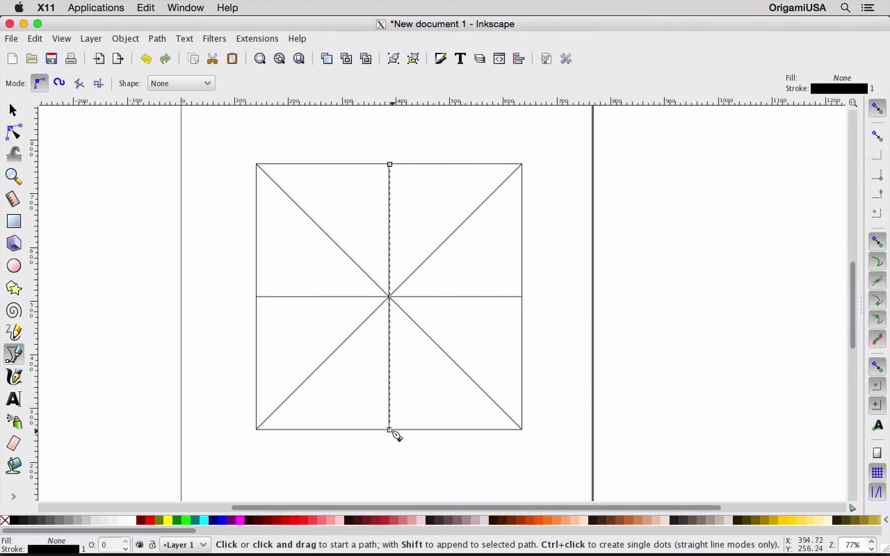
{"action": "left_click", "coordinate": [518, 163]}
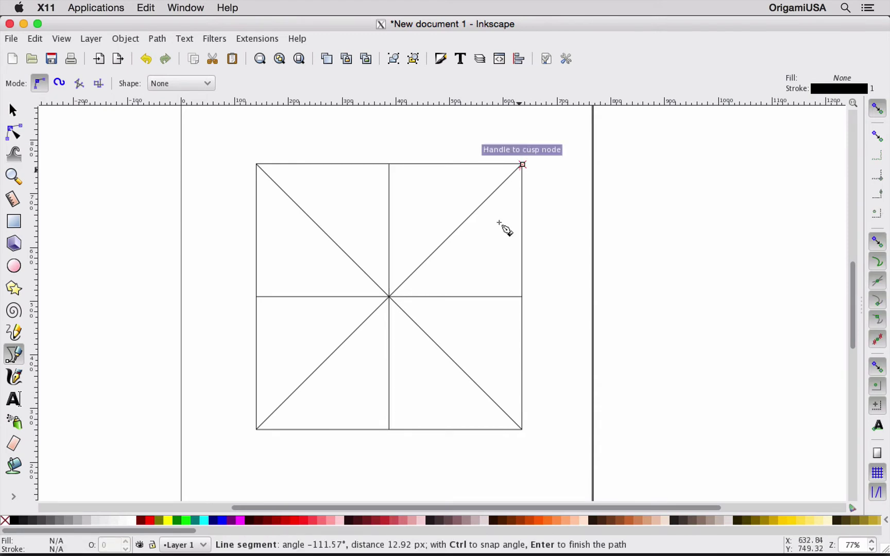
Step: Draw a two-part crease from the top-right corner via the centre line to the bottom-right corner
{"action": "left_click", "coordinate": [466, 297]}
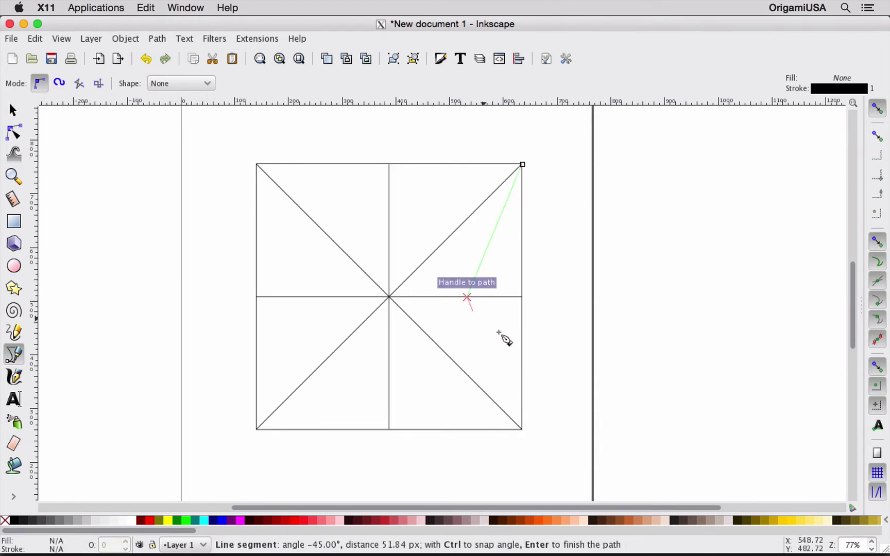
{"action": "left_click", "coordinate": [520, 428]}
{"action": "key", "text": "Return"}
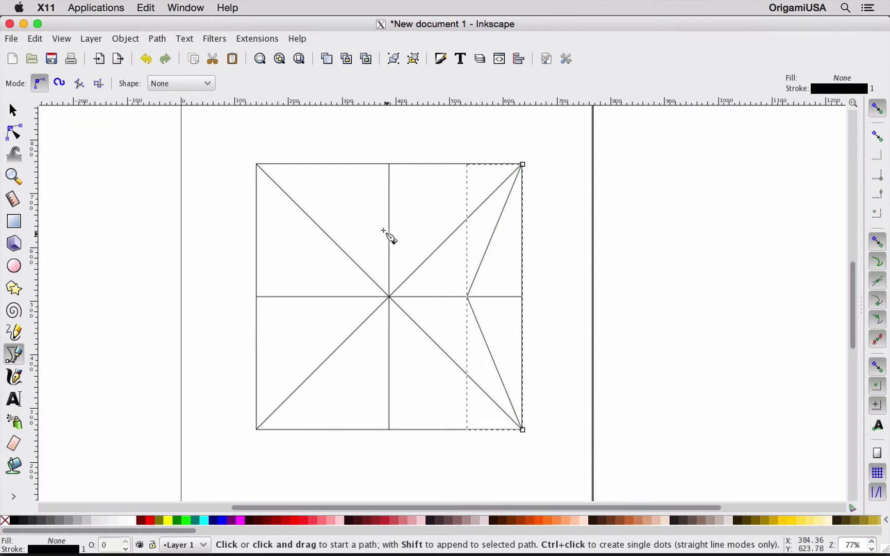
{"action": "scroll", "coordinate": [389, 234], "scroll_direction": "left", "scroll_amount": 2}
{"action": "key", "text": "space"}
Step: Break the crease at its middle node and split it into two separate line objects
{"action": "left_click", "coordinate": [515, 258]}
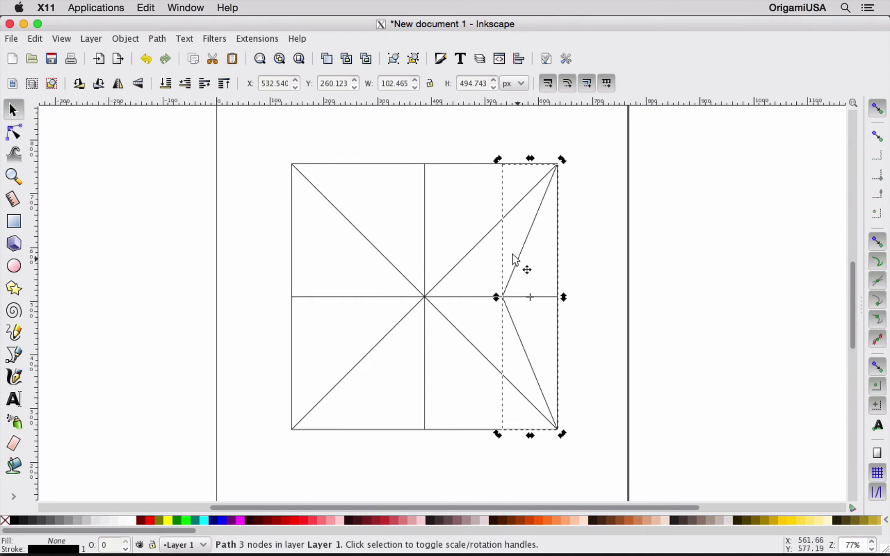
{"action": "key", "text": "n"}
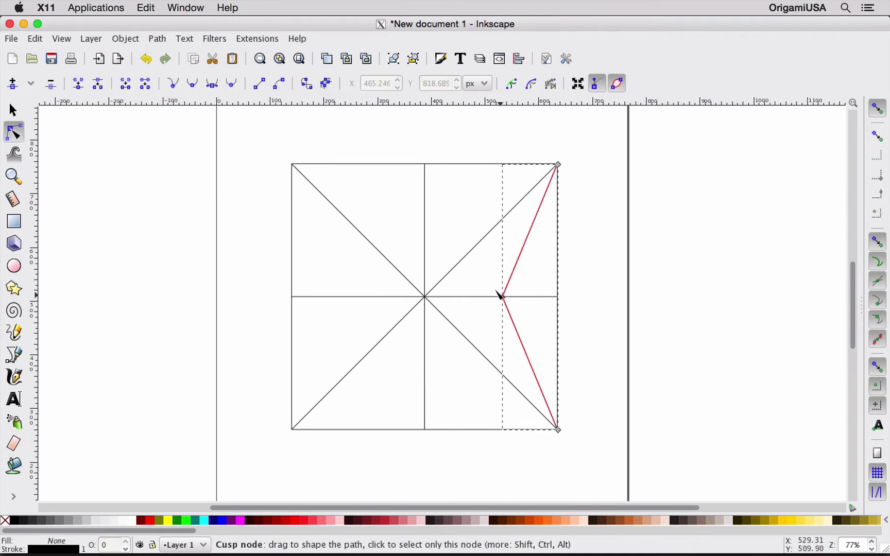
{"action": "left_click", "coordinate": [500, 296]}
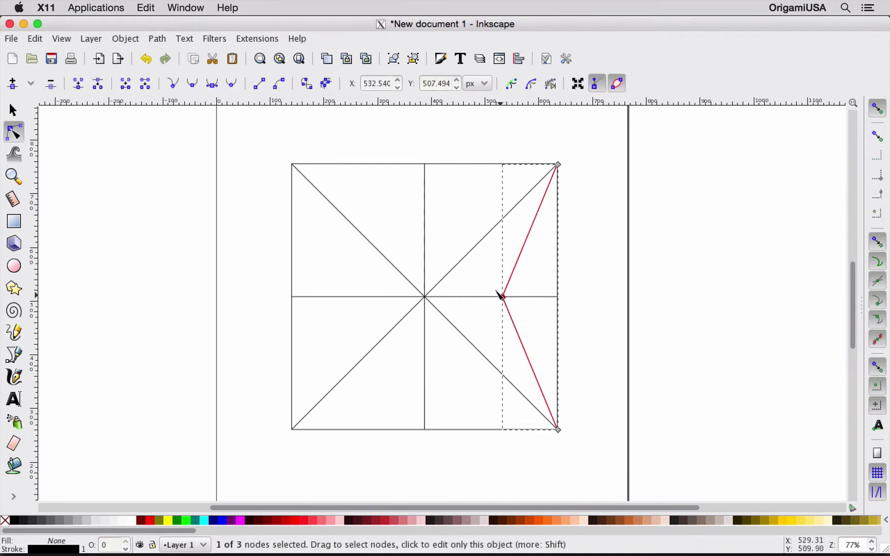
{"action": "left_click", "coordinate": [98, 84]}
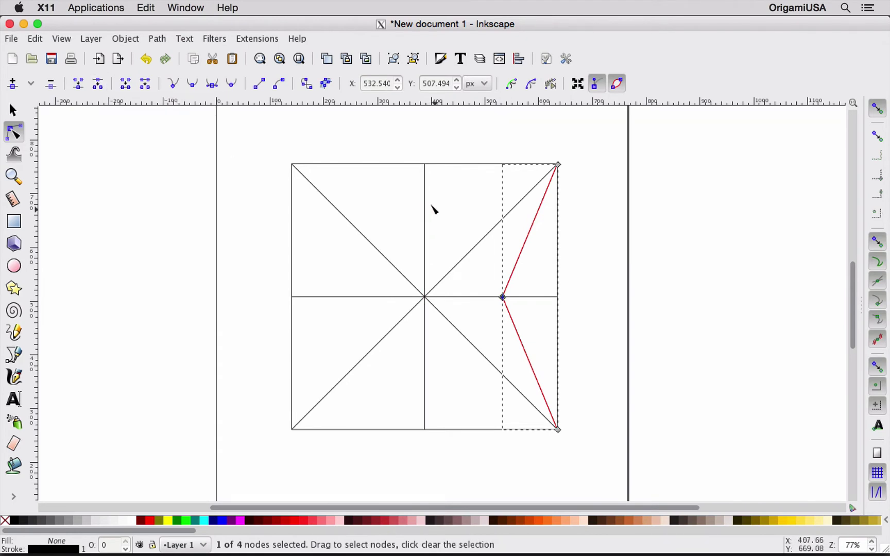
{"action": "left_click", "coordinate": [157, 40]}
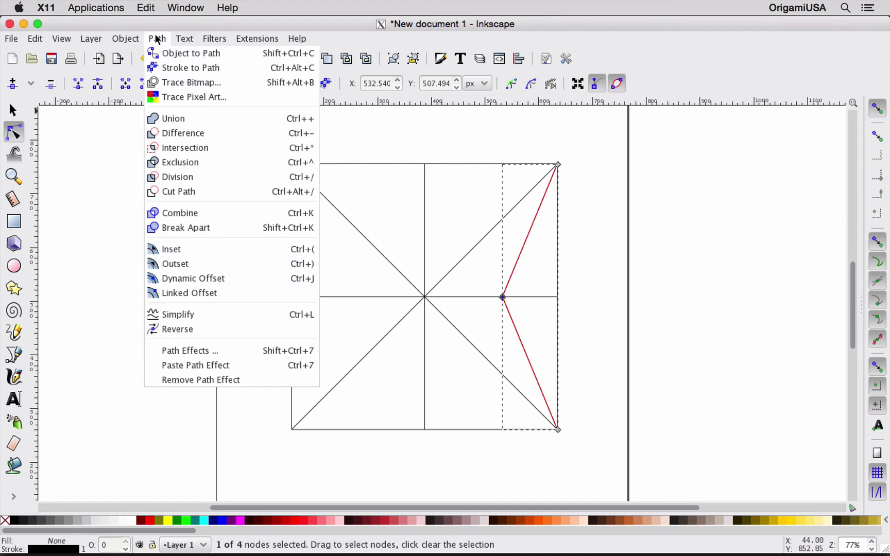
{"action": "left_click", "coordinate": [245, 231]}
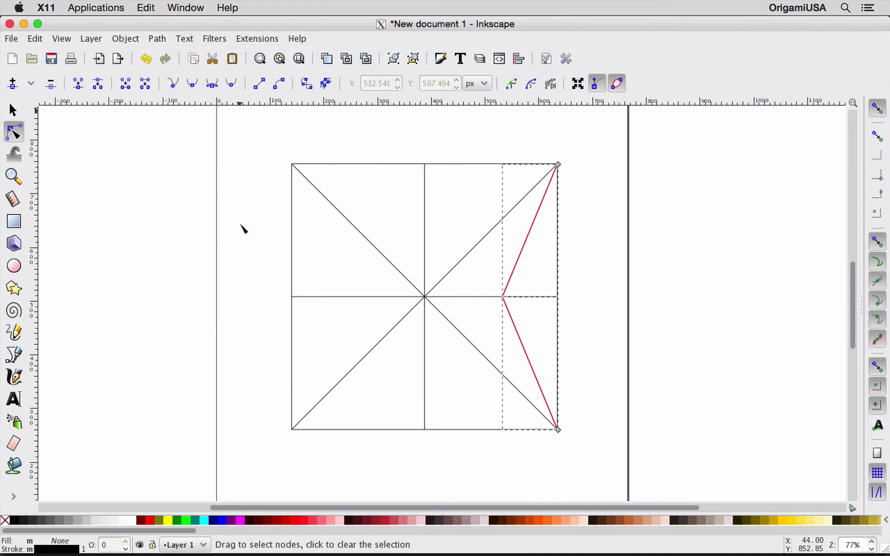
{"action": "left_click", "coordinate": [582, 233]}
{"action": "left_click", "coordinate": [518, 260]}
{"action": "left_click", "coordinate": [509, 312]}
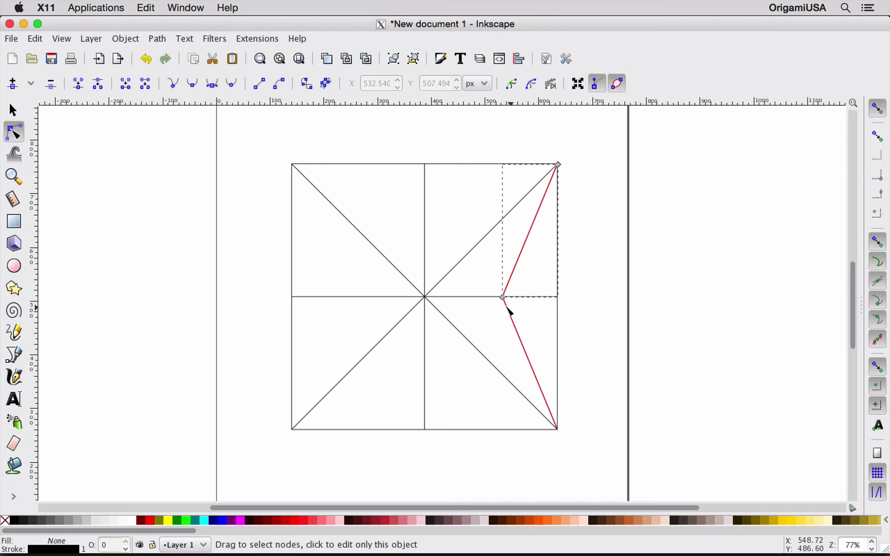
Step: Copy the upper-right wing crease to the lower-left and move the lower-right one toward the top-left
{"action": "left_click", "coordinate": [600, 264]}
{"action": "key", "text": "s"}
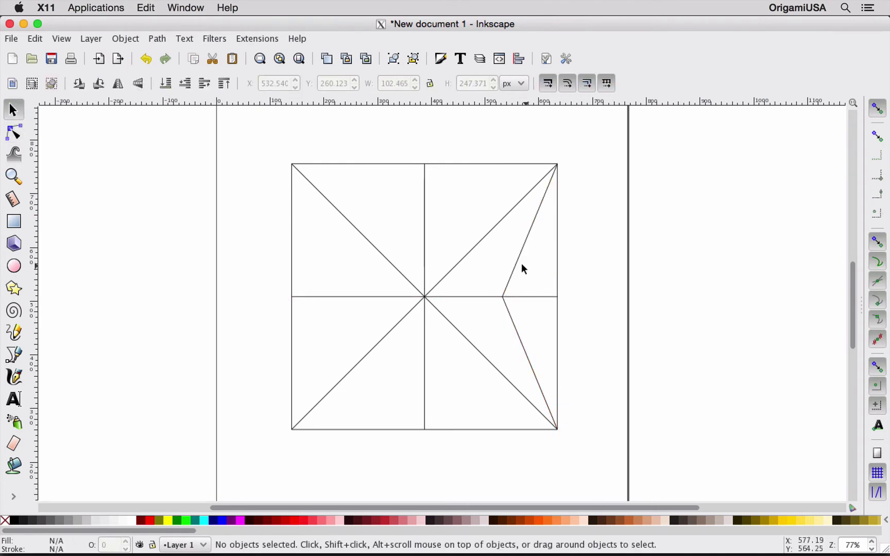
{"action": "left_click", "coordinate": [514, 267]}
{"action": "left_click_drag", "start_coordinate": [511, 261], "coordinate": [300, 401]}
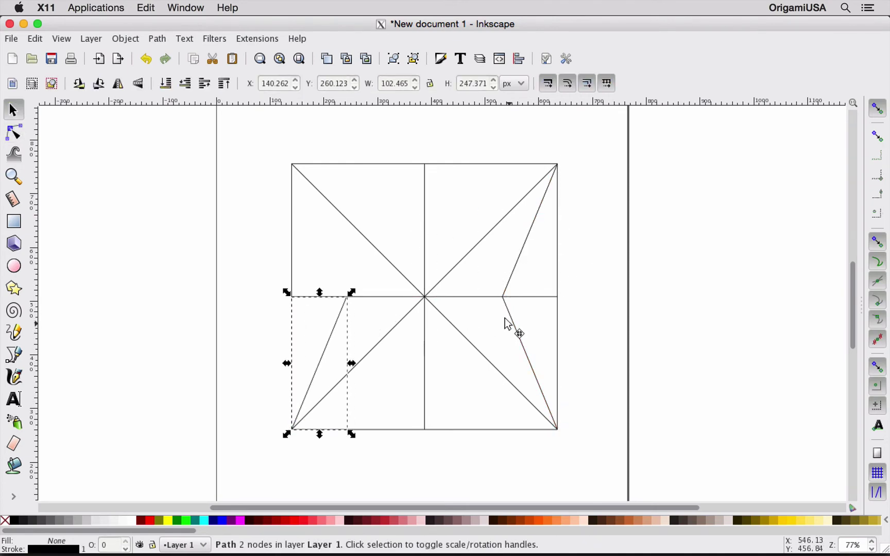
{"action": "left_click_drag", "start_coordinate": [506, 322], "coordinate": [293, 178]}
Step: Rotate 90° and mirror crease copies, placing them at the top and bottom corners
{"action": "left_click", "coordinate": [79, 83]}
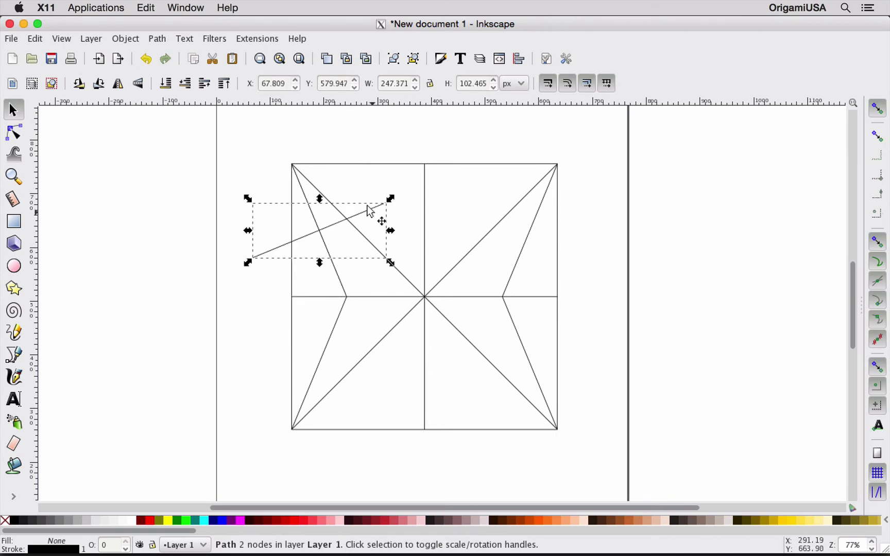
{"action": "left_click_drag", "start_coordinate": [368, 204], "coordinate": [544, 166]}
{"action": "left_click", "coordinate": [117, 83]}
{"action": "left_click_drag", "start_coordinate": [436, 168], "coordinate": [526, 429]}
{"action": "key", "text": "space"}
{"action": "left_click", "coordinate": [457, 206]}
{"action": "key", "text": "space"}
{"action": "left_click_drag", "start_coordinate": [457, 206], "coordinate": [322, 419]}
{"action": "key", "text": "Escape"}
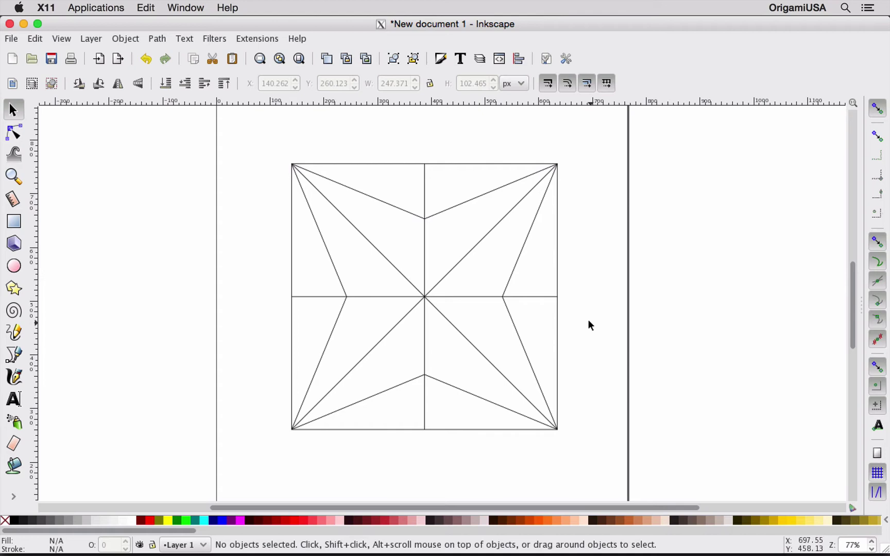
Step: Draw reverse-fold creases linking the lower to the right inner point and the left to the top
{"action": "key", "text": "b"}
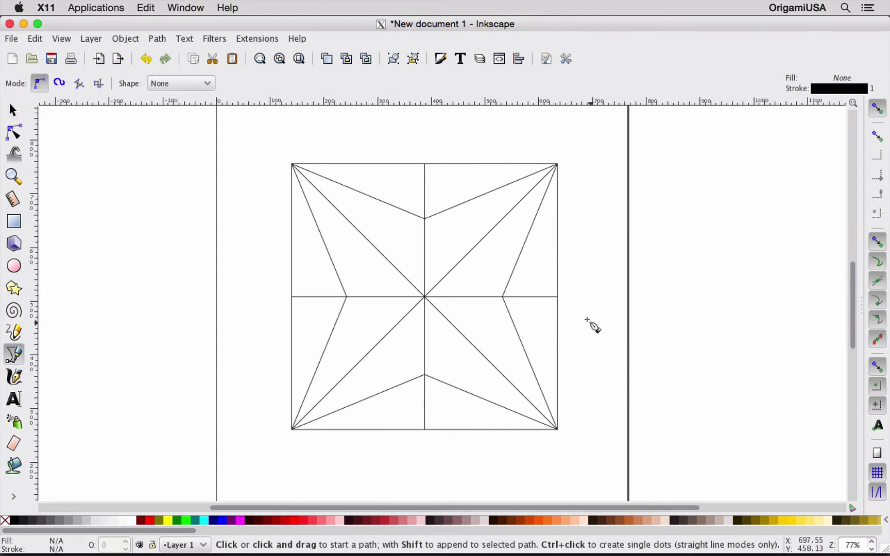
{"action": "left_click", "coordinate": [425, 375]}
{"action": "double_click", "coordinate": [502, 297]}
{"action": "left_click", "coordinate": [344, 290]}
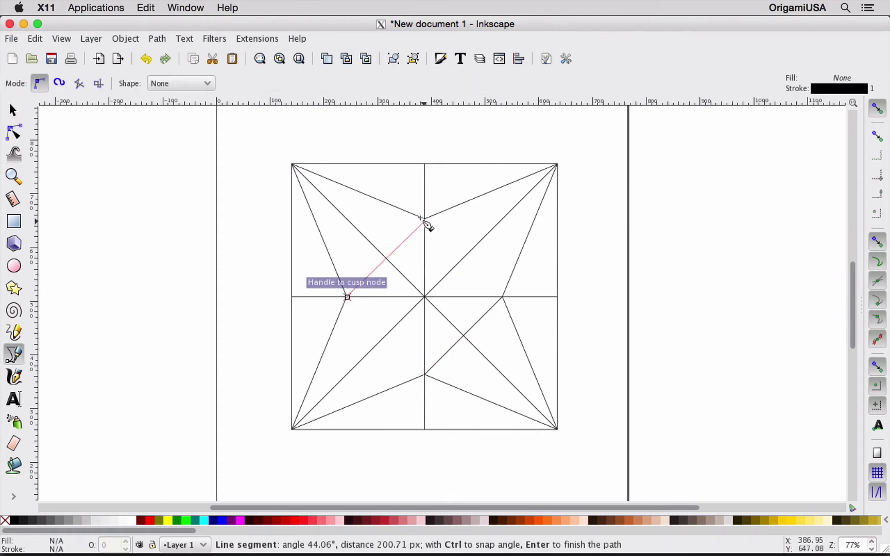
{"action": "double_click", "coordinate": [424, 220]}
Step: Drag the centre creases' end nodes inward so both lines stop at the inner points
{"action": "key", "text": "n"}
{"action": "left_click", "coordinate": [425, 165]}
{"action": "left_click_drag", "start_coordinate": [425, 166], "coordinate": [425, 219]}
{"action": "left_click_drag", "start_coordinate": [425, 430], "coordinate": [425, 375]}
{"action": "left_click", "coordinate": [558, 297]}
{"action": "left_click_drag", "start_coordinate": [558, 297], "coordinate": [502, 297]}
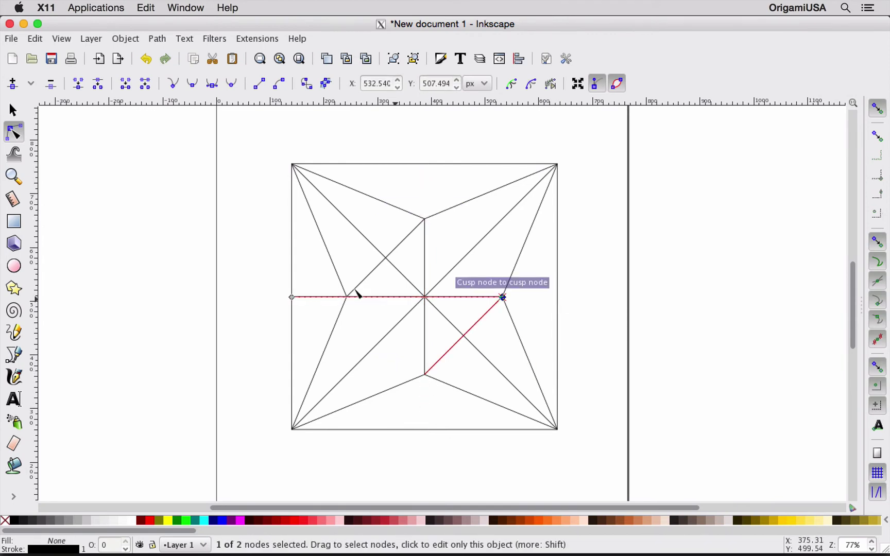
{"action": "left_click_drag", "start_coordinate": [291, 297], "coordinate": [348, 297]}
{"action": "left_click", "coordinate": [600, 280]}
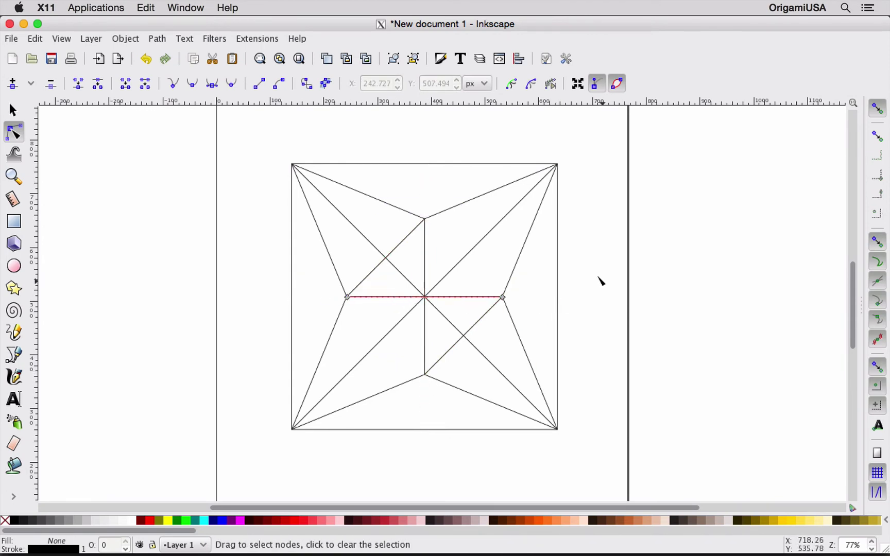
{"action": "left_click", "coordinate": [590, 282]}
{"action": "key", "text": "s"}
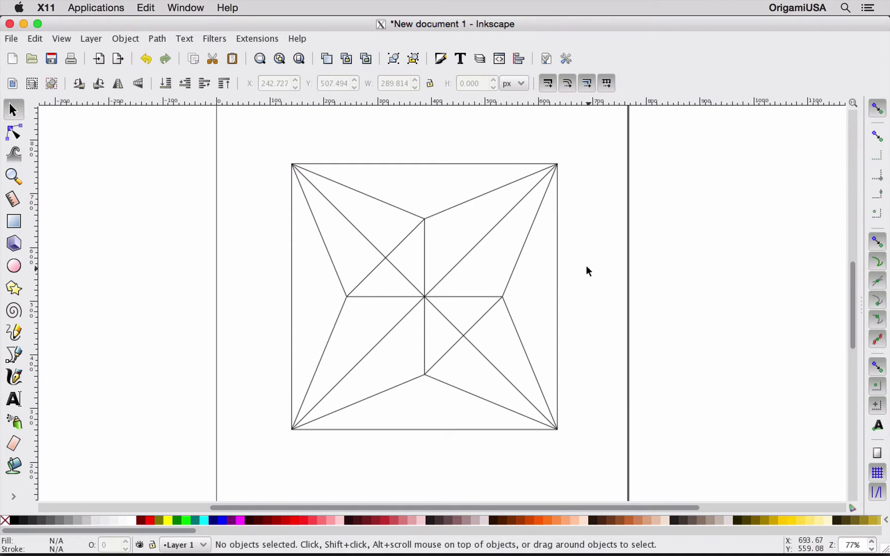
Step: Zoom in to check the corners, then draw a large red circle centred on the top-right corner
{"action": "key", "text": "z"}
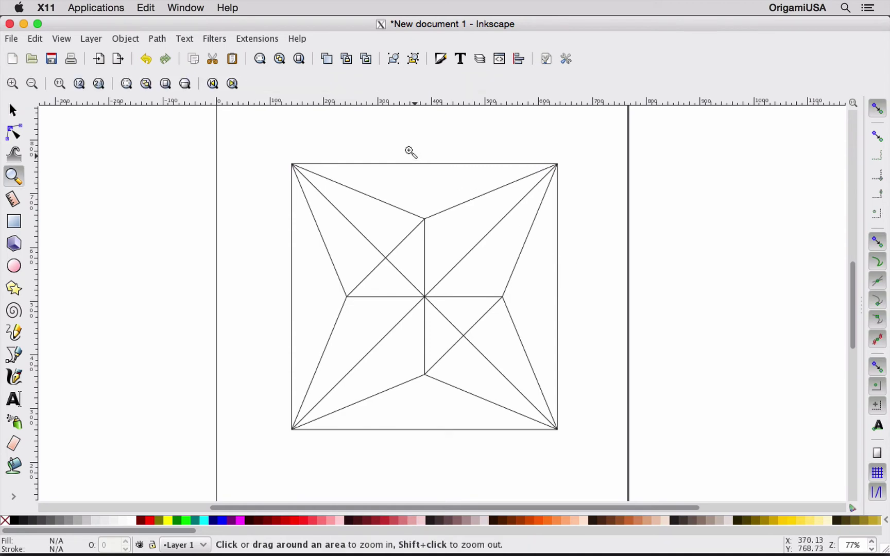
{"action": "left_click_drag", "start_coordinate": [403, 150], "coordinate": [577, 312]}
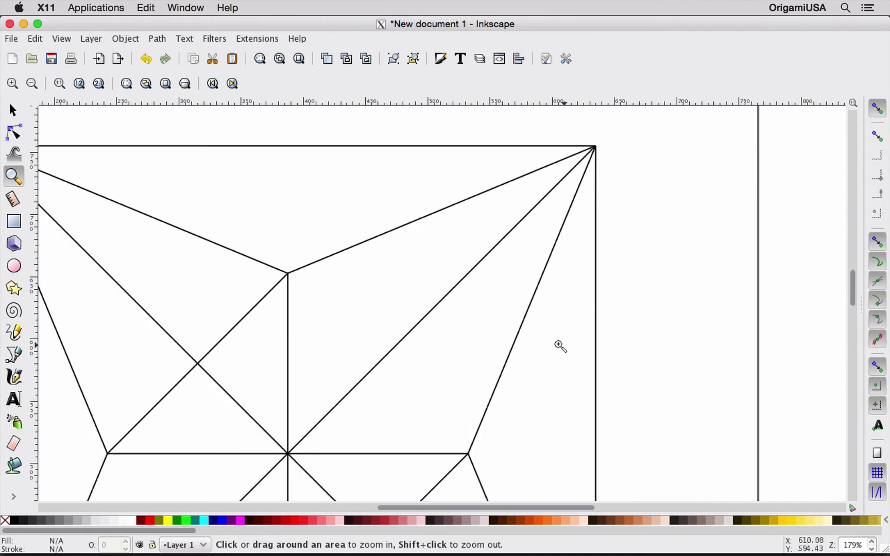
{"action": "key", "text": "space"}
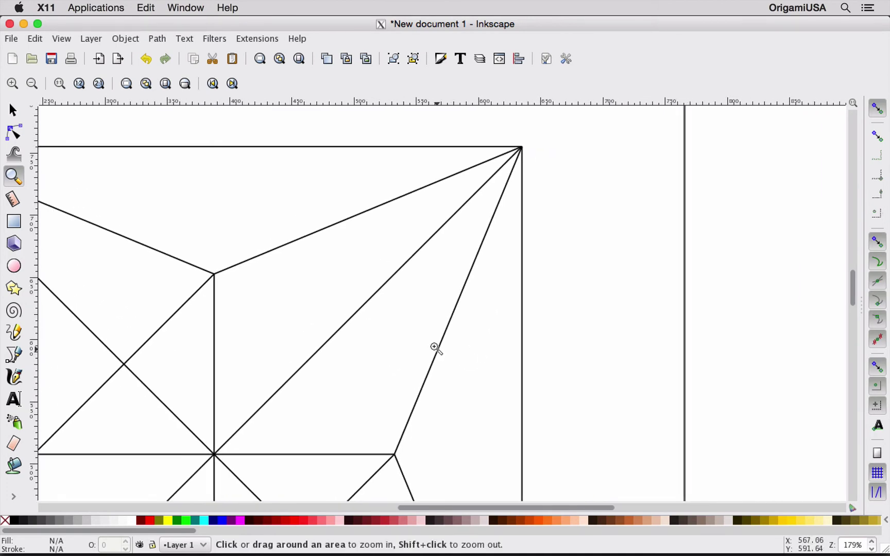
{"action": "left_click", "coordinate": [493, 277], "text": "shift"}
{"action": "key", "text": "space"}
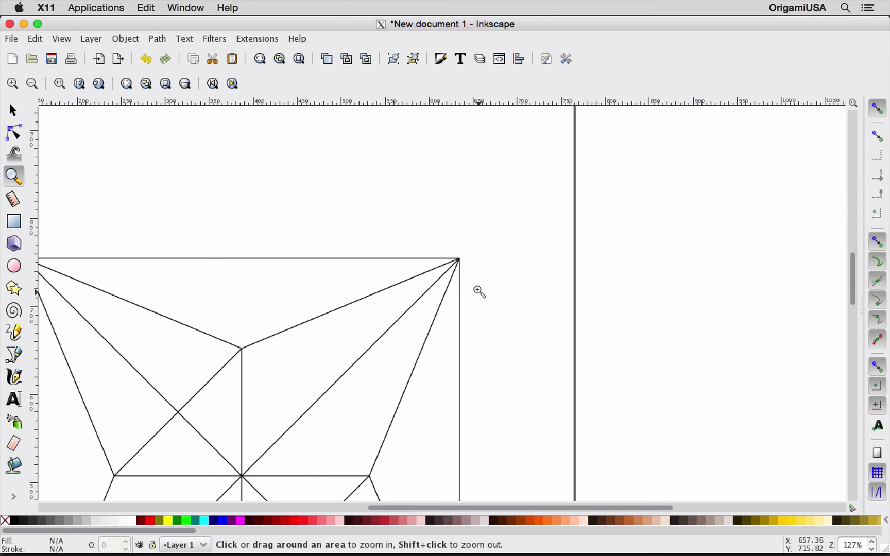
{"action": "key", "text": "e"}
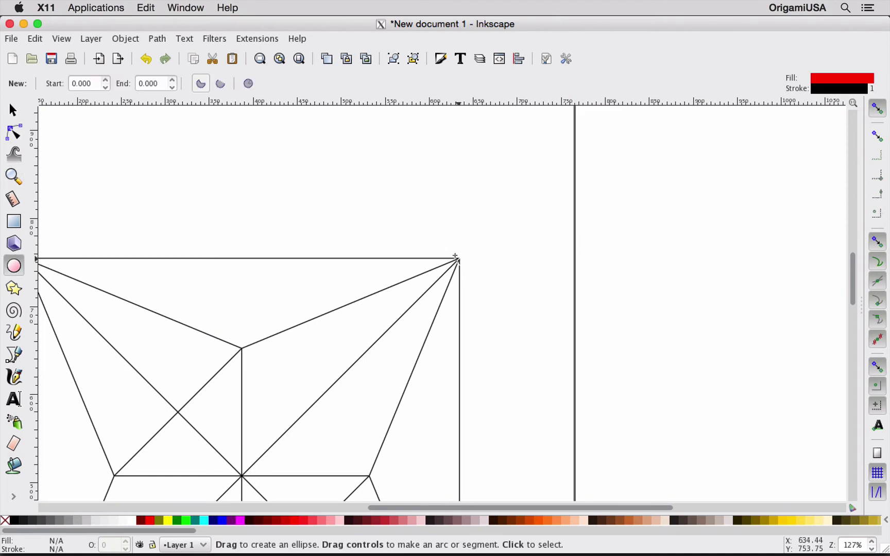
{"action": "left_click_drag", "start_coordinate": [458, 258], "coordinate": [694, 449]}
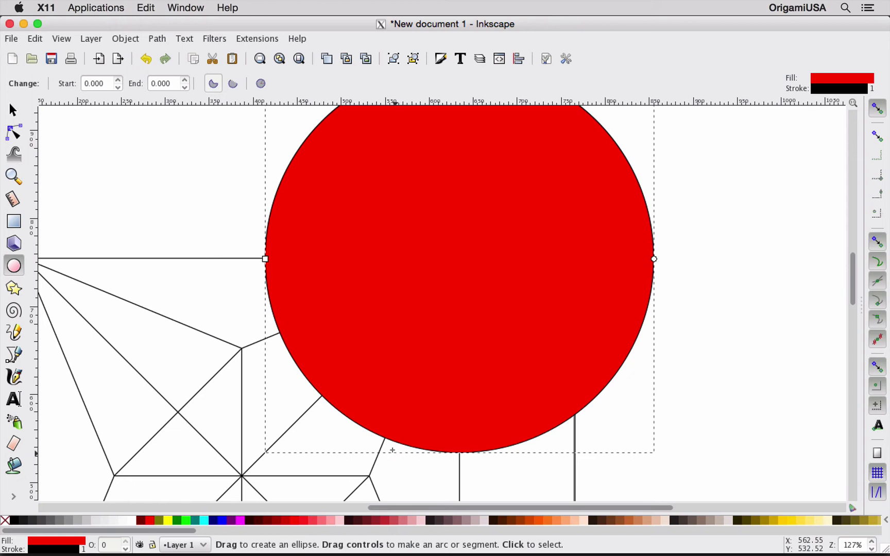
Step: Set the helper circle's fill to No paint in Fill and Stroke, leaving its black outline
{"action": "key", "text": "s"}
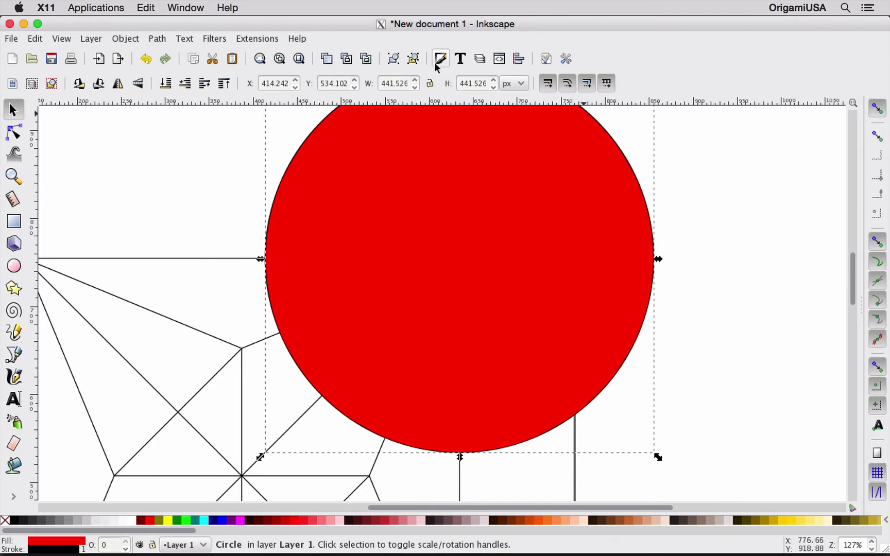
{"action": "left_click", "coordinate": [127, 38]}
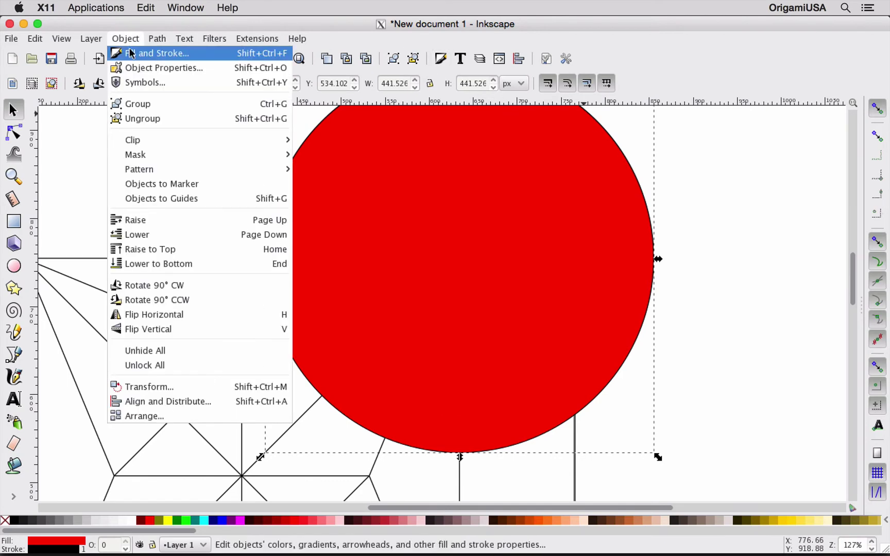
{"action": "left_click", "coordinate": [128, 39]}
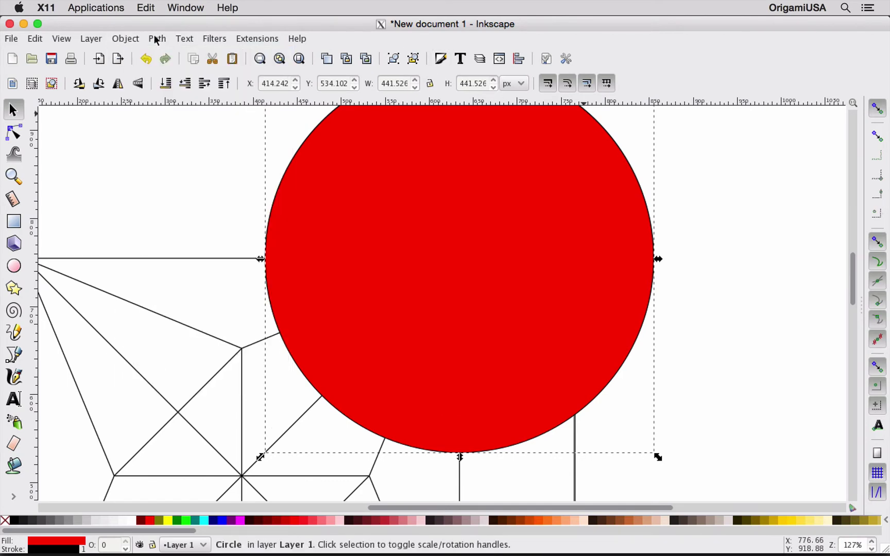
{"action": "left_click", "coordinate": [446, 59]}
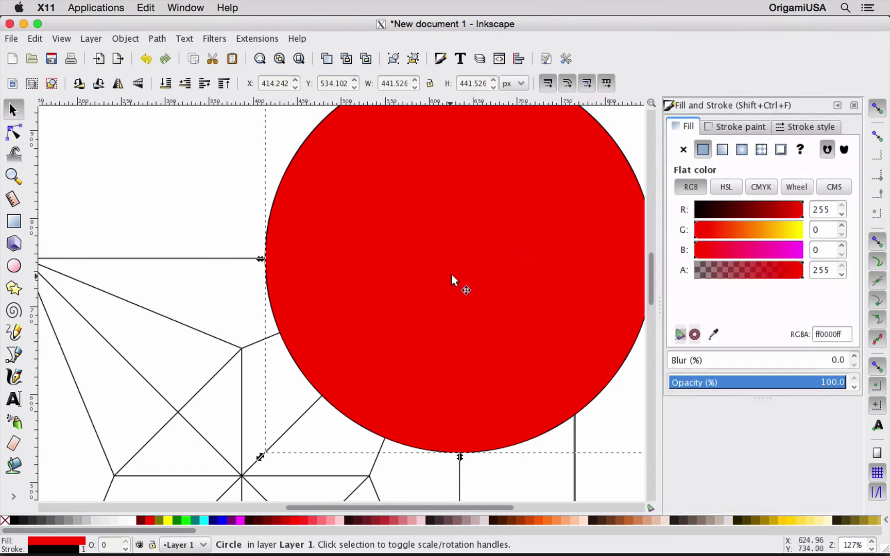
{"action": "key", "text": "Escape"}
{"action": "left_click_drag", "start_coordinate": [524, 291], "coordinate": [435, 362]}
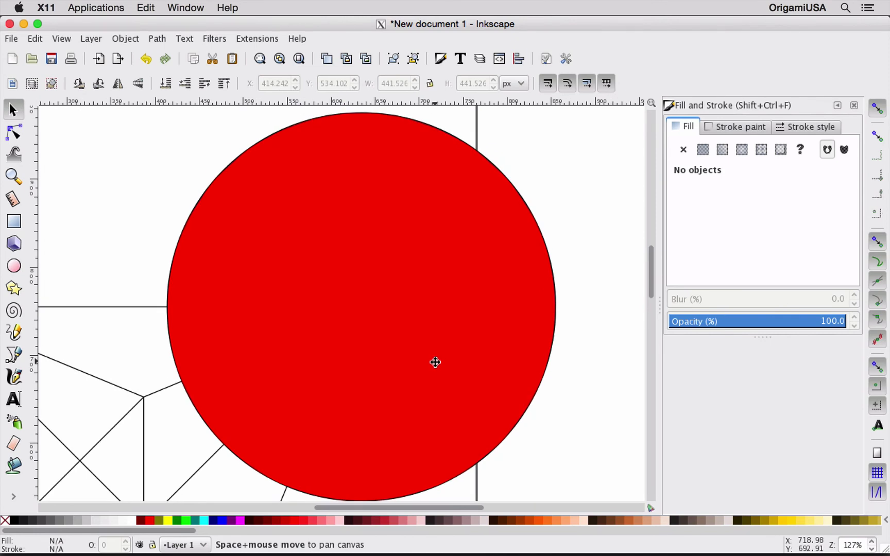
{"action": "left_click", "coordinate": [513, 261]}
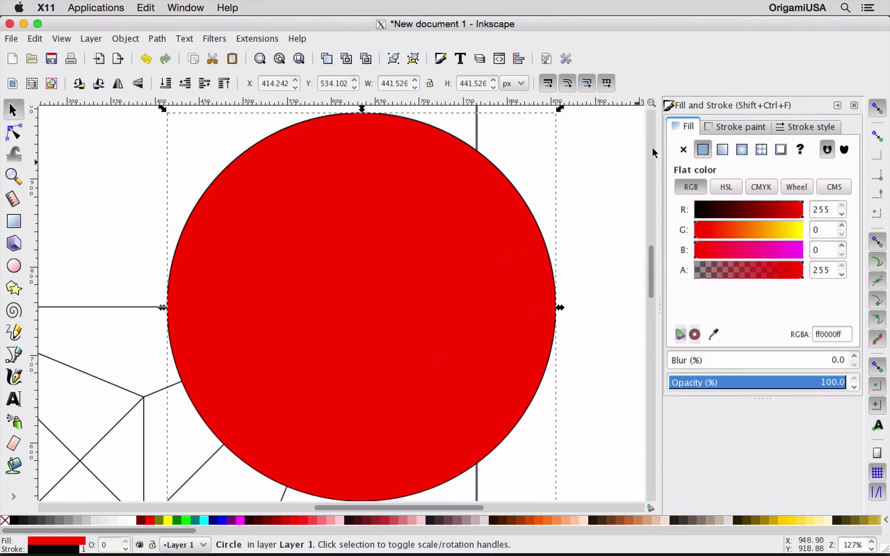
{"action": "left_click", "coordinate": [683, 149]}
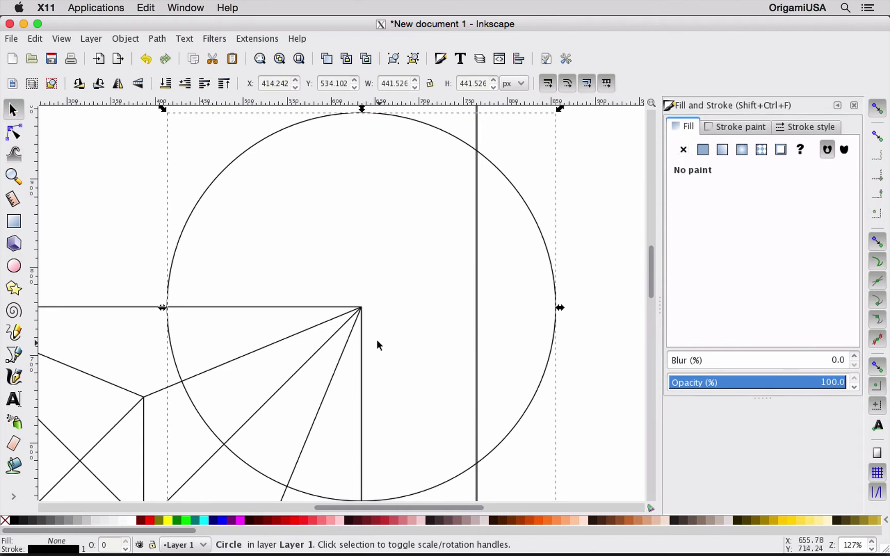
{"action": "left_click_drag", "start_coordinate": [379, 345], "coordinate": [489, 189]}
Step: Draw a short line where the circle crosses the diagonal and rotate it 90°
{"action": "key", "text": "b"}
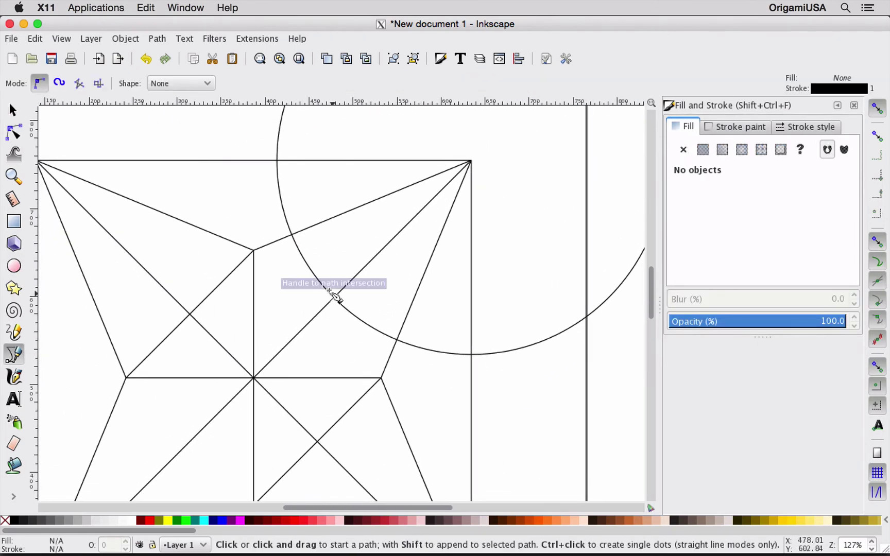
{"action": "left_click", "coordinate": [332, 295]}
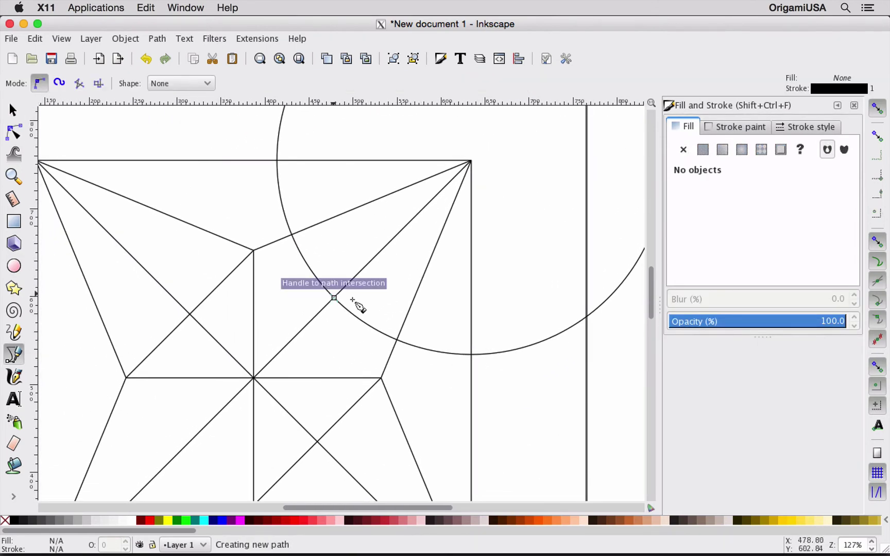
{"action": "double_click", "coordinate": [398, 341]}
{"action": "key", "text": "s"}
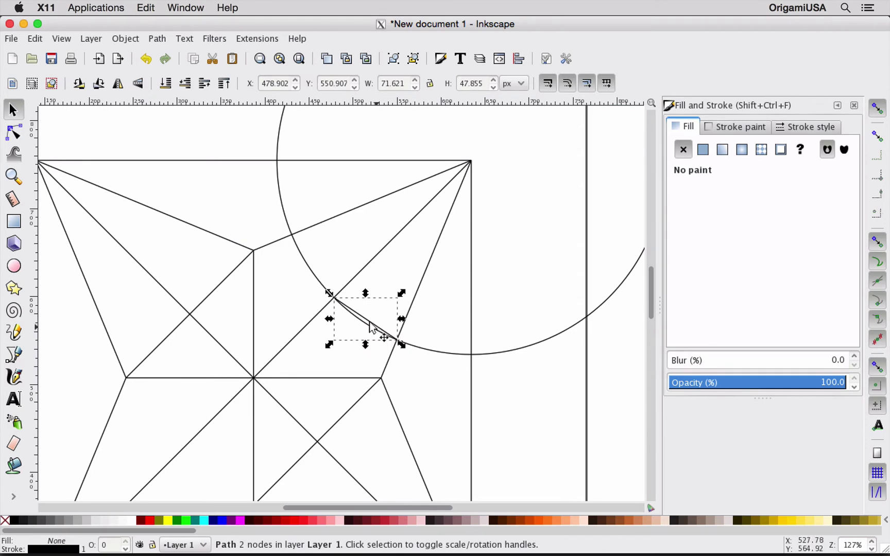
{"action": "left_click", "coordinate": [78, 83]}
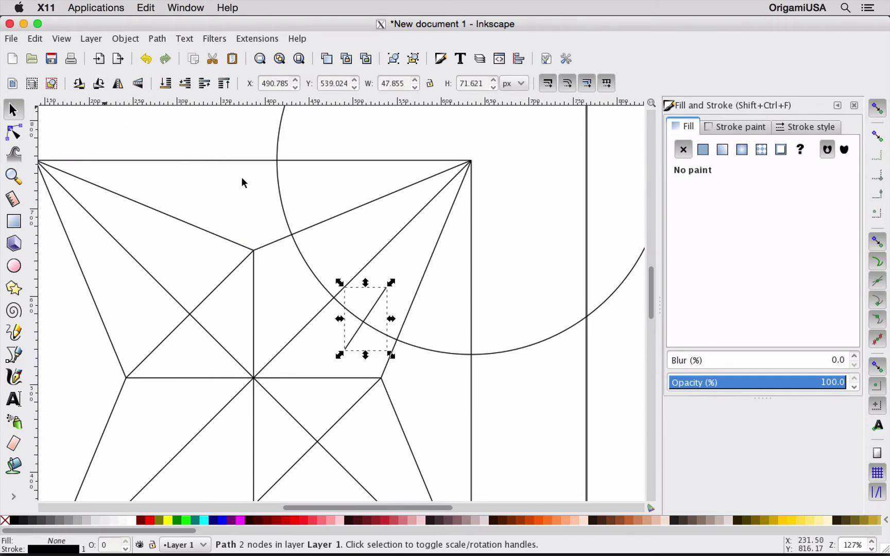
{"action": "left_click", "coordinate": [433, 303]}
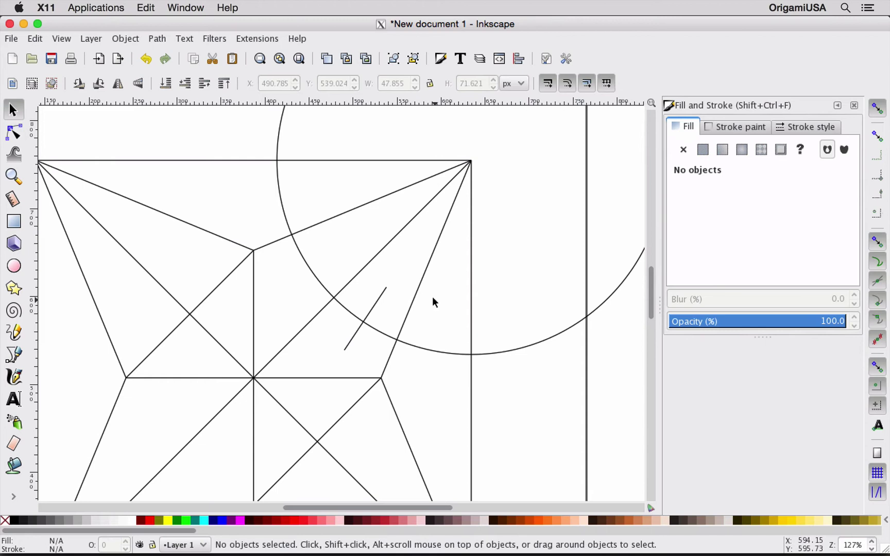
Step: Turn off stroke scaling and stretch the line from the top-right corner down to the horizontal crease
{"action": "left_click", "coordinate": [374, 297]}
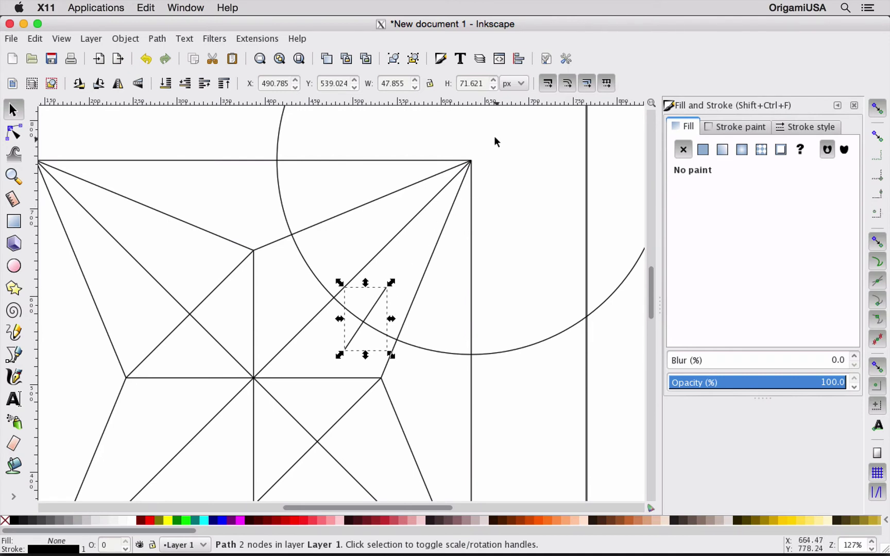
{"action": "left_click", "coordinate": [546, 83]}
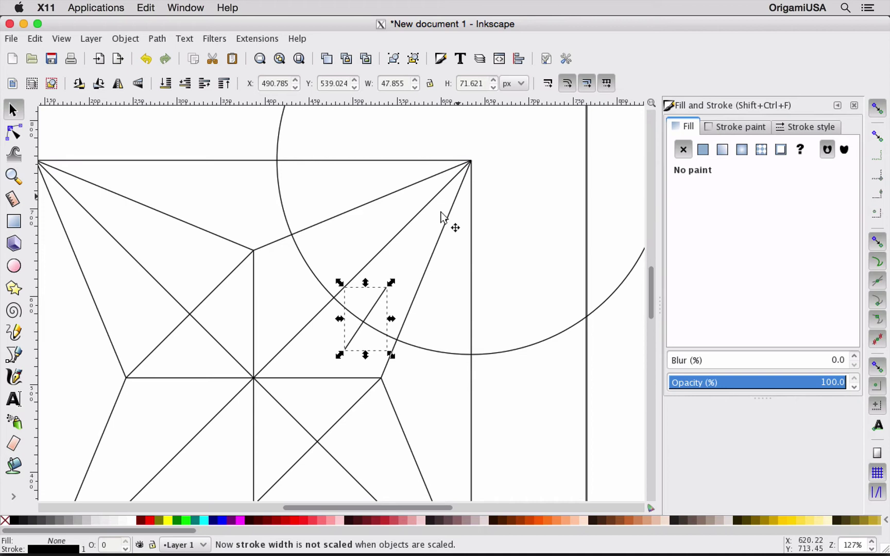
{"action": "left_click_drag", "start_coordinate": [391, 283], "coordinate": [473, 154]}
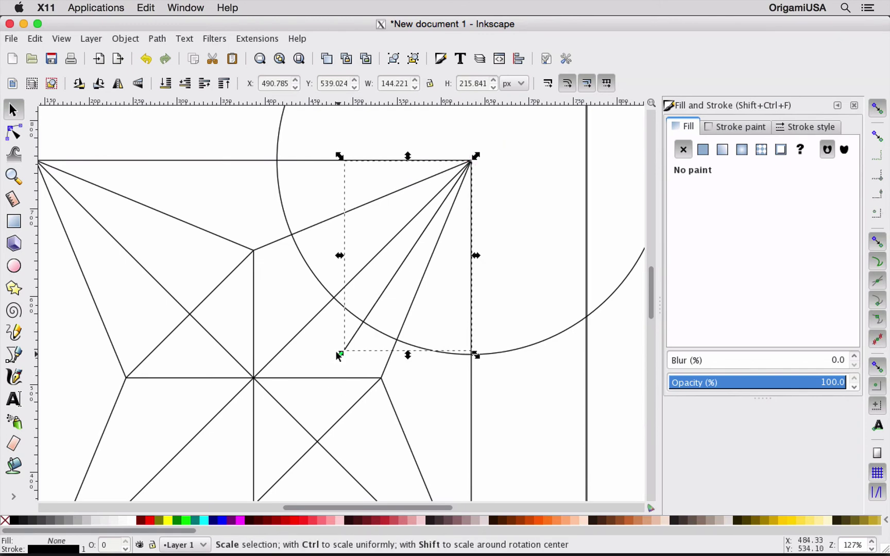
{"action": "left_click_drag", "start_coordinate": [339, 356], "coordinate": [319, 383]}
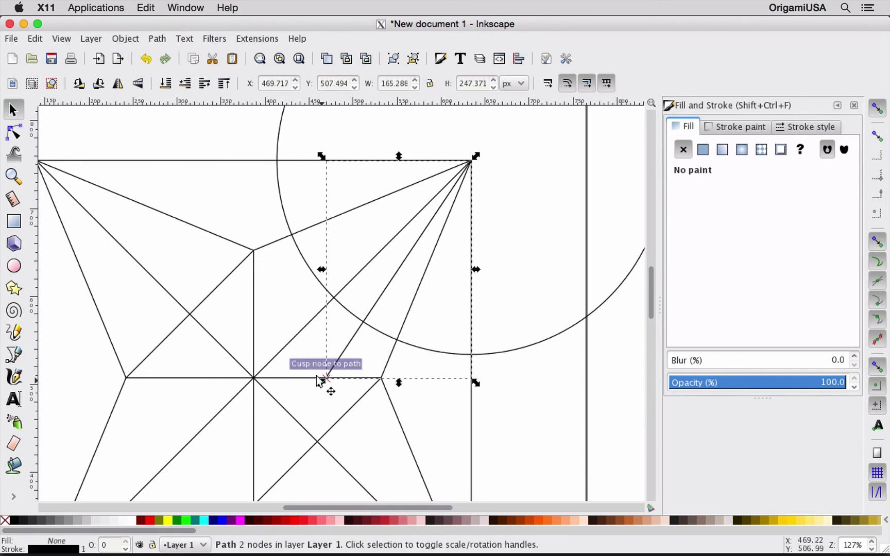
{"action": "left_click", "coordinate": [503, 284]}
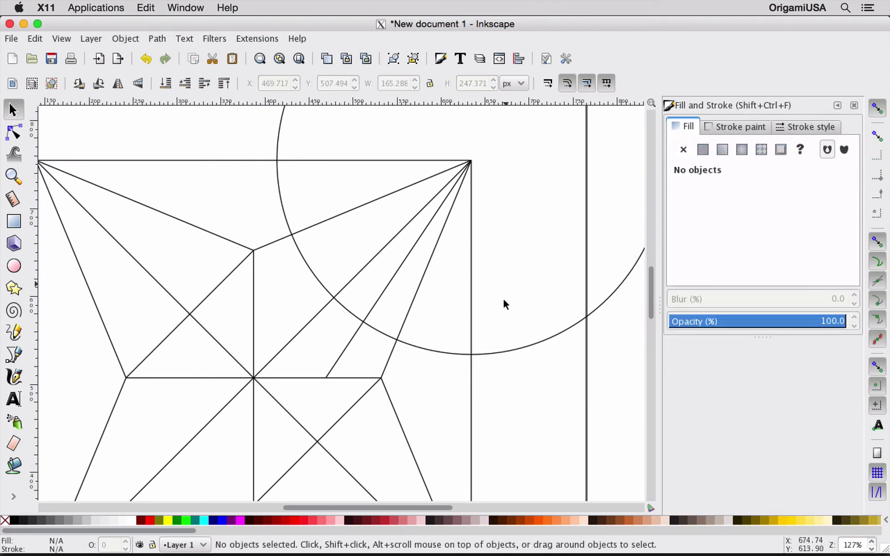
Step: Delete the helper circle and rotate the corner crease about the top-right corner
{"action": "left_click", "coordinate": [512, 349]}
{"action": "key", "text": "Delete"}
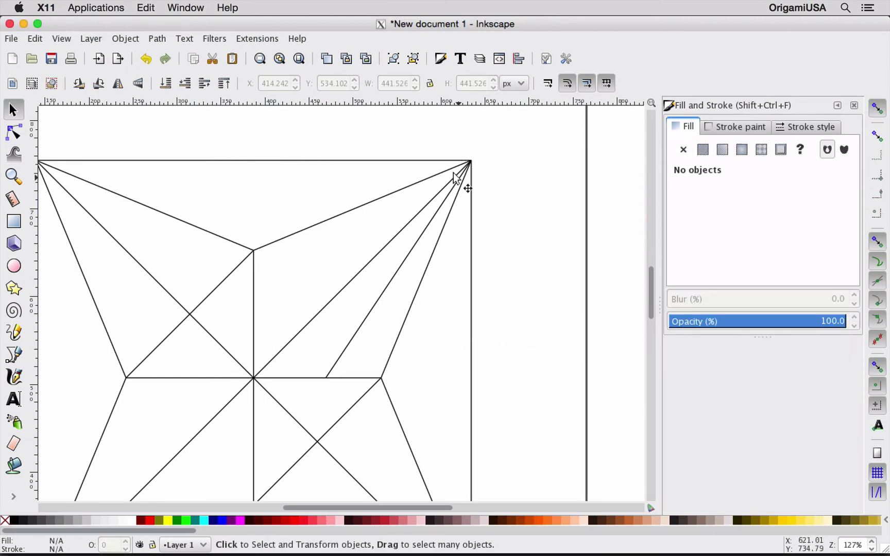
{"action": "left_click", "coordinate": [434, 240]}
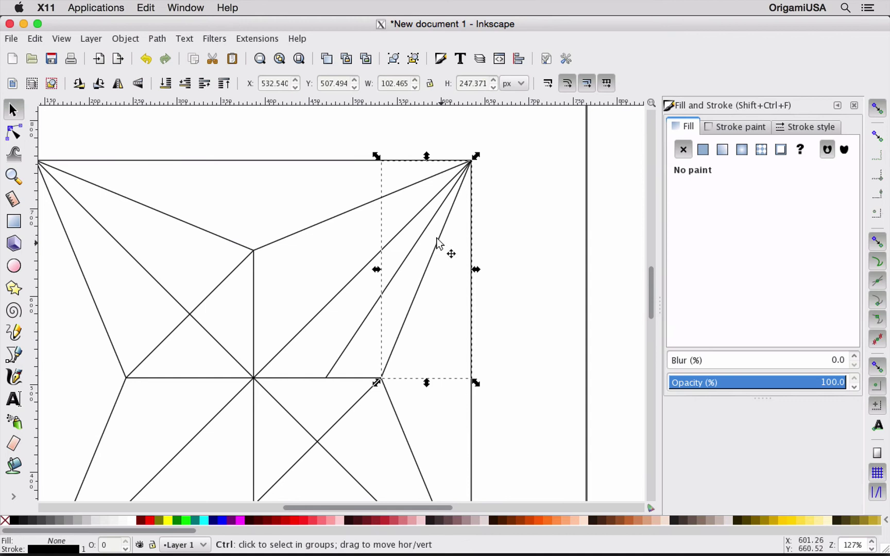
{"action": "left_click", "coordinate": [447, 211]}
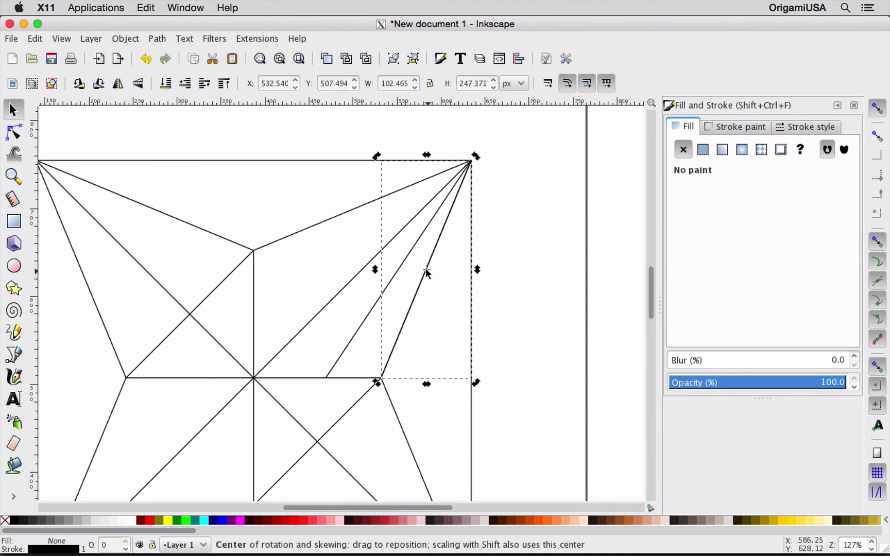
{"action": "left_click_drag", "start_coordinate": [427, 273], "coordinate": [471, 163]}
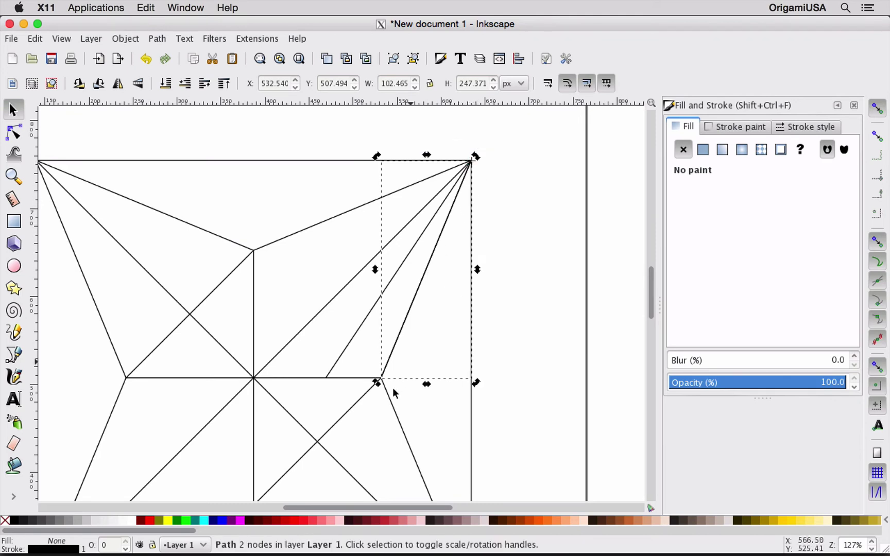
{"action": "key", "text": "3"}
{"action": "left_click_drag", "start_coordinate": [273, 457], "coordinate": [402, 447]}
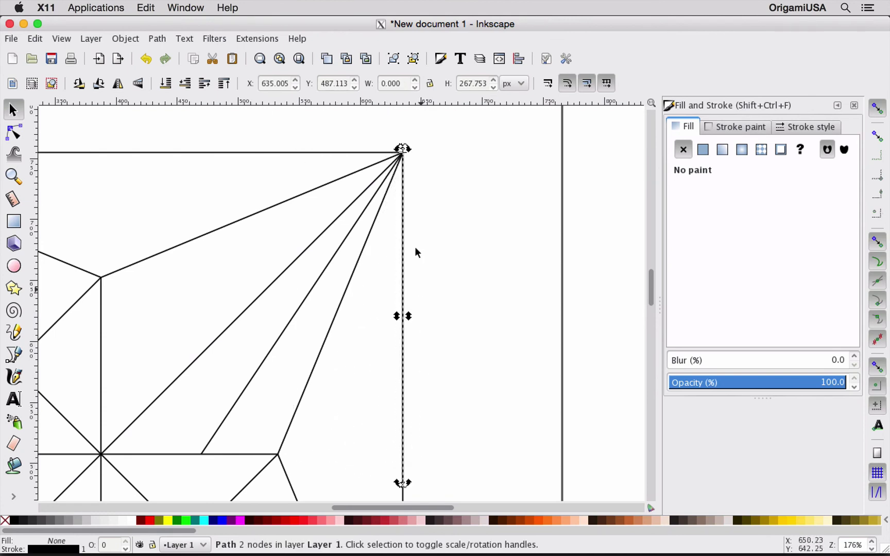
{"action": "scroll", "coordinate": [405, 175], "scroll_direction": "down", "scroll_amount": 2}
{"action": "scroll", "coordinate": [405, 175], "scroll_direction": "up", "scroll_amount": 2}
Step: Snap the crease's end node onto the crease vertex
{"action": "key", "text": "n"}
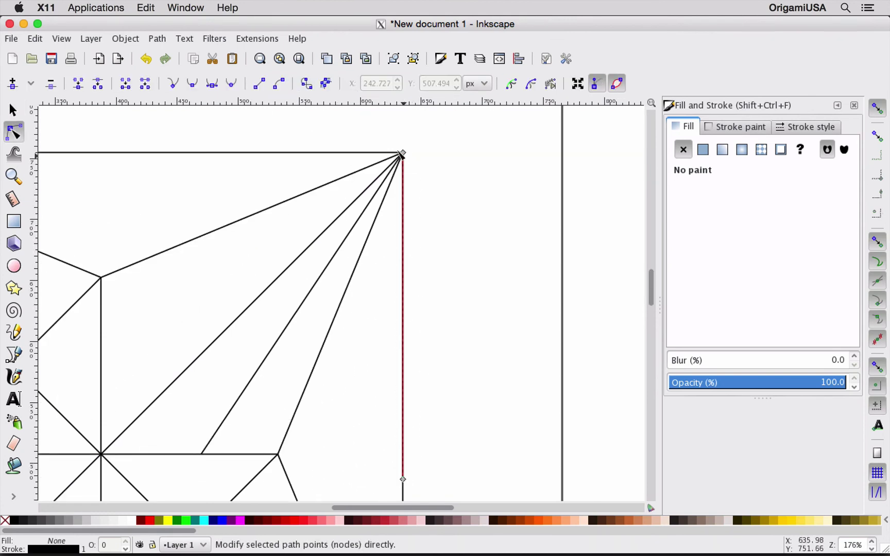
{"action": "left_click", "coordinate": [403, 153]}
{"action": "left_click_drag", "start_coordinate": [402, 153], "coordinate": [278, 454]}
{"action": "scroll", "coordinate": [334, 445], "scroll_direction": "down", "scroll_amount": 3}
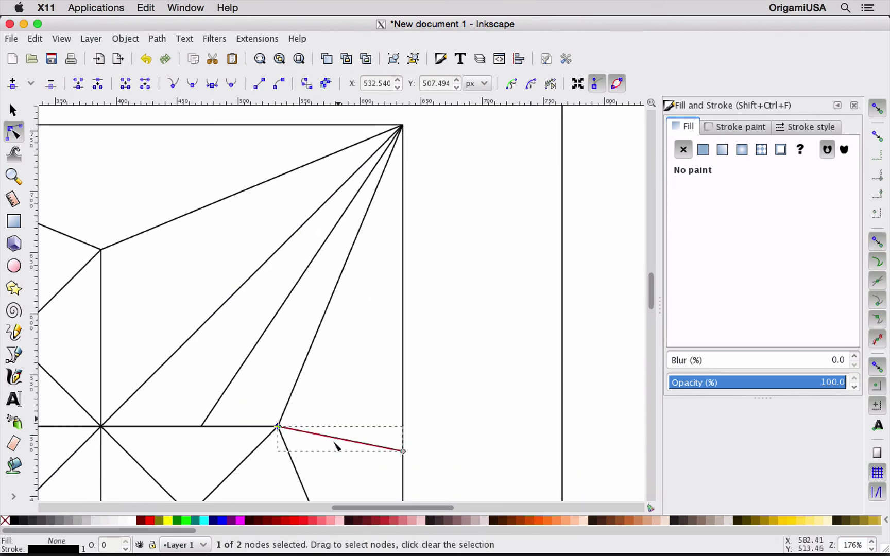
{"action": "key", "text": "Escape"}
{"action": "key", "text": "s"}
Step: Rotate the edited crease toward vertical and stretch it up to the corner apex
{"action": "left_click", "coordinate": [342, 386]}
{"action": "scroll", "coordinate": [389, 313], "scroll_direction": "up", "scroll_amount": 3}
{"action": "left_click", "coordinate": [337, 468]}
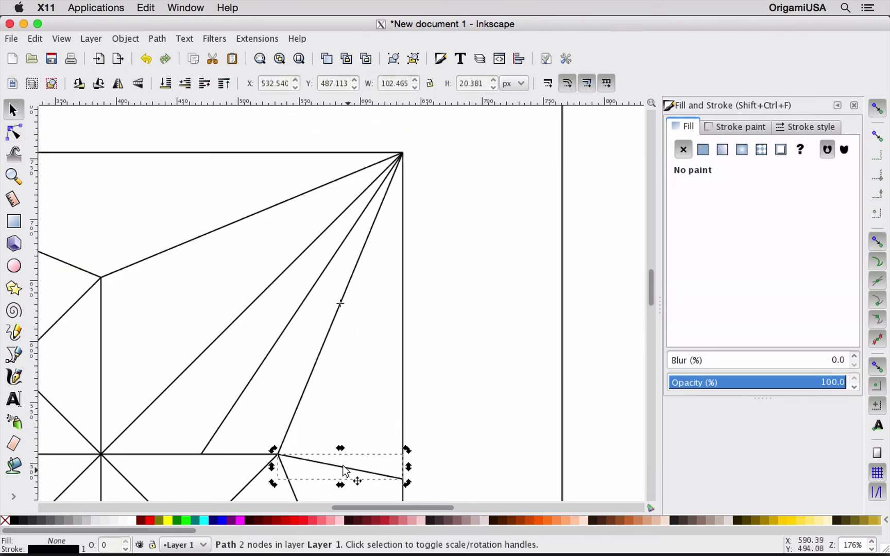
{"action": "mouse_move", "coordinate": [340, 466]}
{"action": "left_mouse_down"}
{"action": "mouse_move", "coordinate": [367, 324]}
{"action": "mouse_move", "coordinate": [340, 467]}
{"action": "left_mouse_up"}
{"action": "left_click_drag", "start_coordinate": [406, 449], "coordinate": [350, 403]}
{"action": "scroll", "coordinate": [350, 403], "scroll_direction": "down", "scroll_amount": 2}
{"action": "left_click", "coordinate": [350, 403]}
{"action": "scroll", "coordinate": [350, 402], "scroll_direction": "up", "scroll_amount": 4}
{"action": "left_click_drag", "start_coordinate": [354, 447], "coordinate": [403, 209]}
{"action": "scroll", "coordinate": [402, 257], "scroll_direction": "down", "scroll_amount": 4}
{"action": "scroll", "coordinate": [392, 325], "scroll_direction": "down", "scroll_amount": 3}
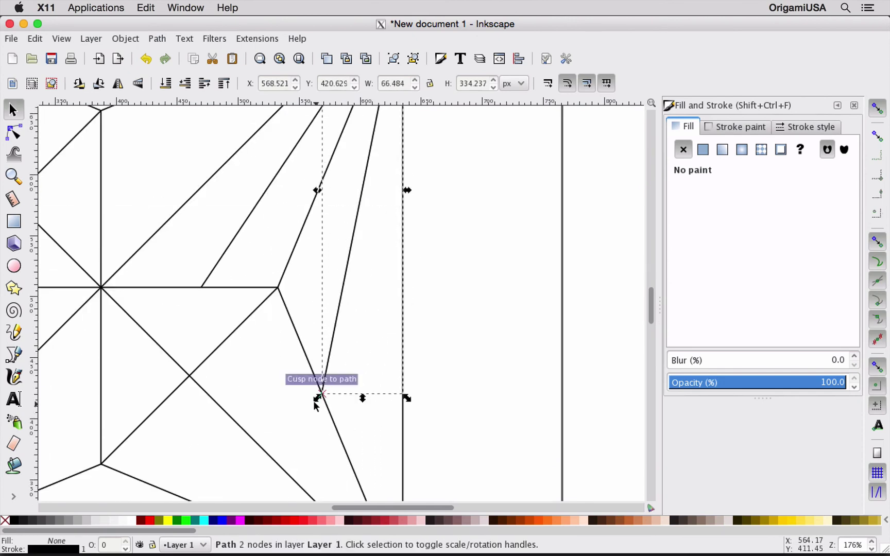
{"action": "key", "text": "Escape"}
{"action": "key", "text": "z"}
{"action": "left_click", "coordinate": [431, 367], "text": "shift"}
Step: Start drawing the reflected crease from the vertex
{"action": "key", "text": "s"}
{"action": "left_click", "coordinate": [335, 320]}
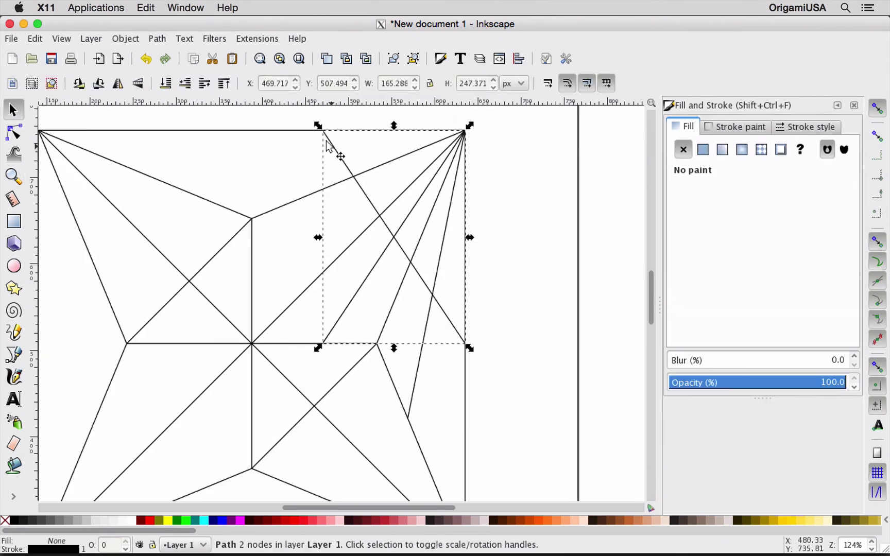
{"action": "key", "text": "b"}
{"action": "left_click", "coordinate": [323, 344]}
{"action": "scroll", "coordinate": [345, 396], "scroll_direction": "down", "scroll_amount": 5}
Step: Finish the last short reflected crease at the lower point and deselect it
{"action": "double_click", "coordinate": [478, 441]}
{"action": "key", "text": "s"}
{"action": "key", "text": "n"}
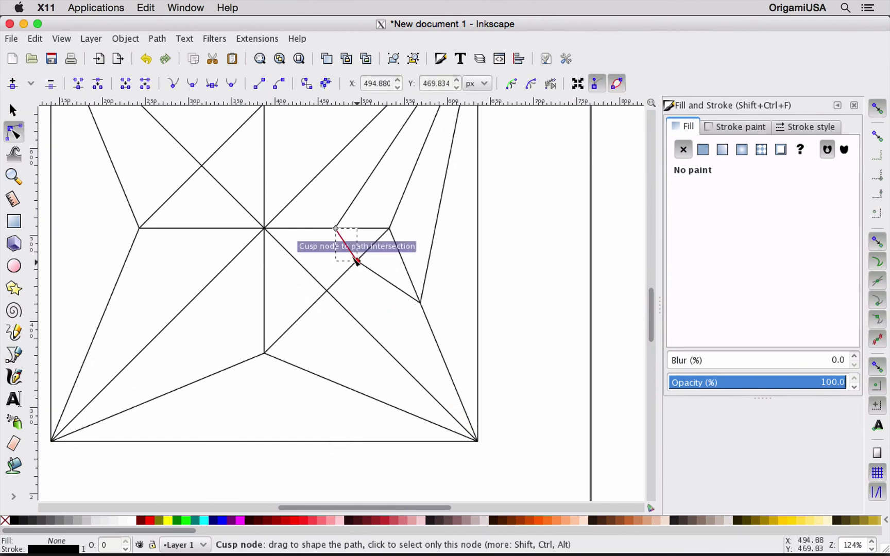
{"action": "scroll", "coordinate": [559, 294], "scroll_direction": "up", "scroll_amount": 5}
{"action": "scroll", "coordinate": [558, 294], "scroll_direction": "left", "scroll_amount": 2}
{"action": "left_click", "coordinate": [560, 293]}
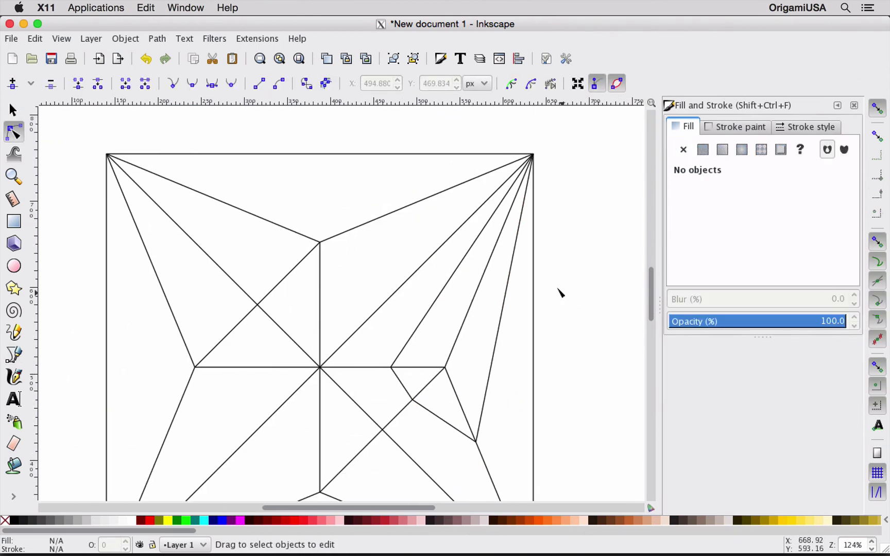
Step: Select the four reverse-fold creases and group them with Ctrl+G
{"action": "key", "text": "s"}
{"action": "left_click", "coordinate": [410, 338]}
{"action": "left_click", "coordinate": [398, 376], "text": "shift"}
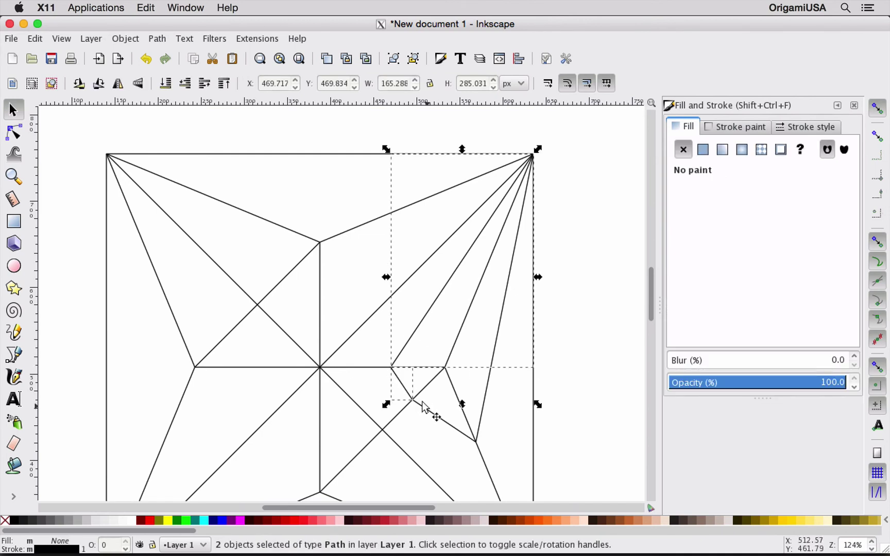
{"action": "left_click", "coordinate": [423, 407], "text": "shift"}
{"action": "left_click", "coordinate": [487, 390], "text": "shift"}
{"action": "key", "text": "ctrl+g"}
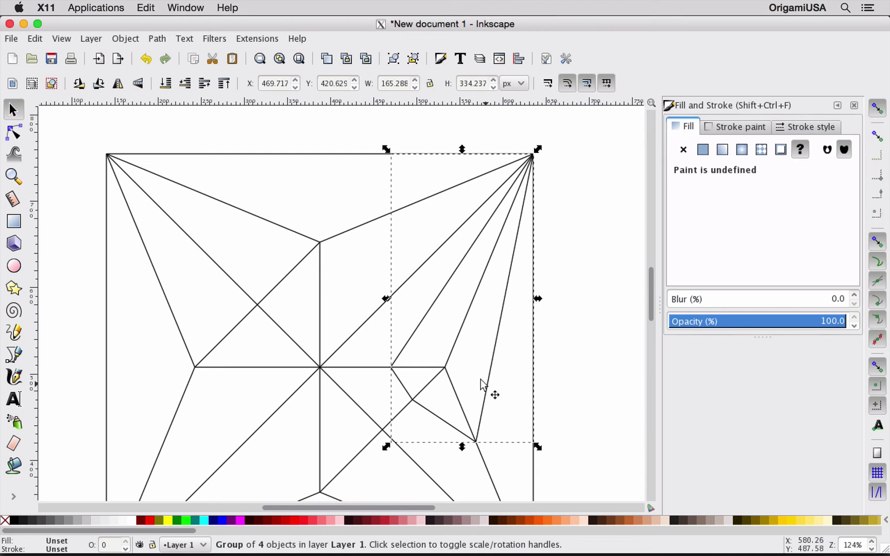
{"action": "key", "text": "ctrl+shift+g"}
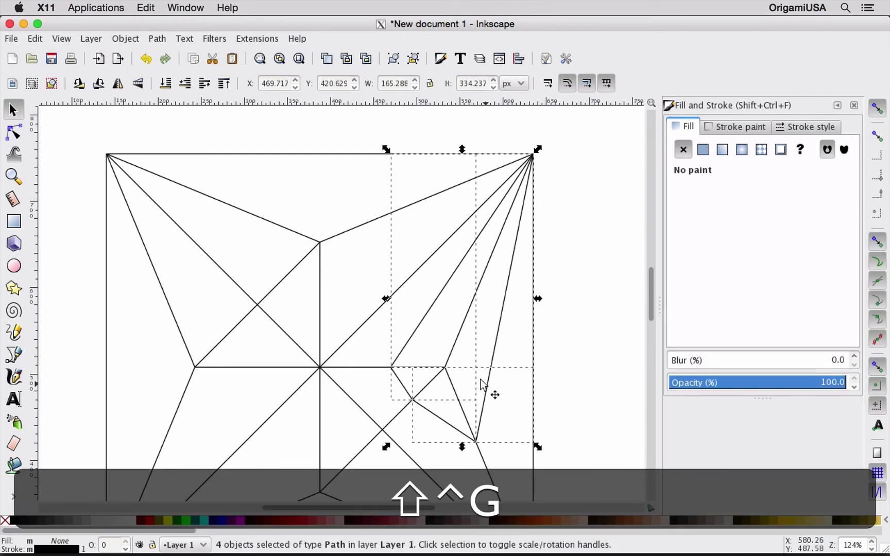
{"action": "key", "text": "ctrl+g"}
Step: Flip the crease group horizontally and move it onto the opposite flap's corner
{"action": "left_click", "coordinate": [118, 83]}
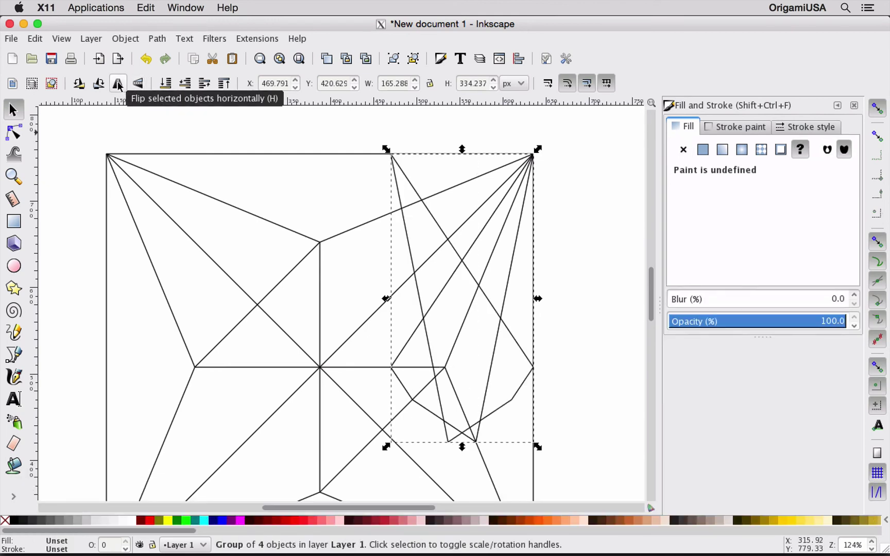
{"action": "left_click_drag", "start_coordinate": [515, 216], "coordinate": [486, 234]}
{"action": "left_click_drag", "start_coordinate": [247, 440], "coordinate": [122, 459]}
{"action": "key", "text": "ctrl+a"}
{"action": "key", "text": "Escape"}
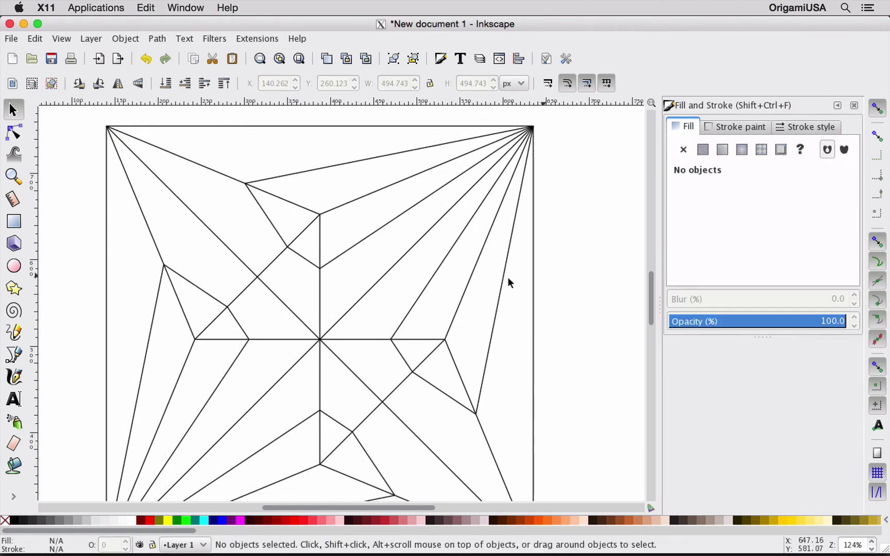
Step: Zoom out to see the whole pattern, then zoom in on its top-right corner
{"action": "key", "text": "z"}
{"action": "left_click", "coordinate": [425, 298], "text": "shift"}
{"action": "key", "text": "s"}
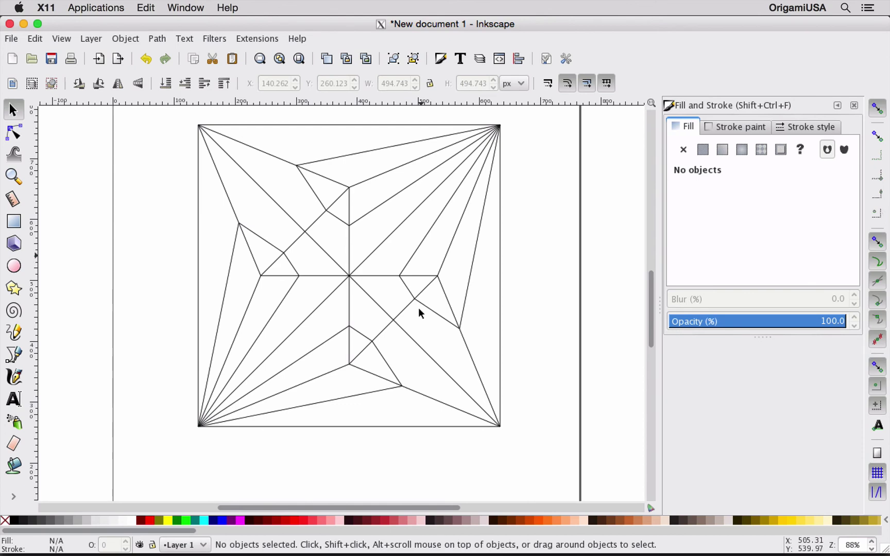
{"action": "scroll", "coordinate": [420, 313], "scroll_direction": "up", "scroll_amount": 1}
{"action": "key", "text": "z"}
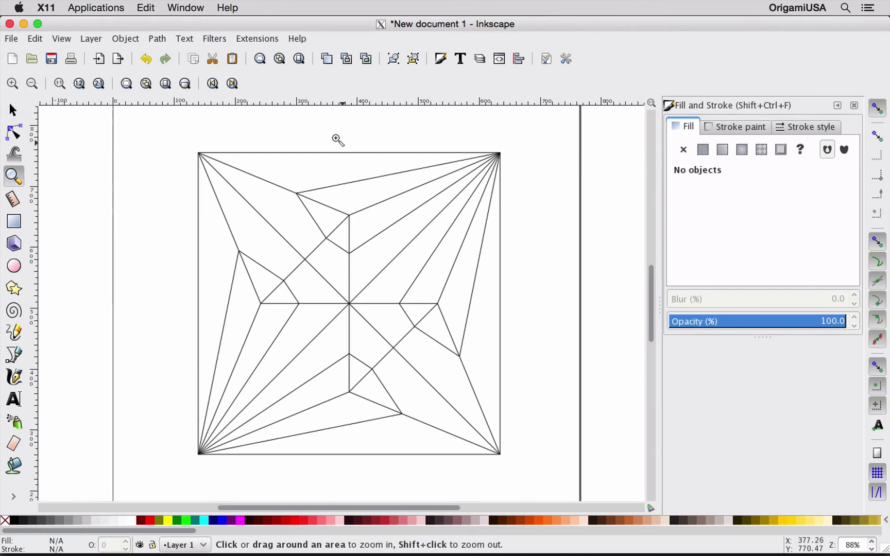
{"action": "mouse_move", "coordinate": [327, 133]}
{"action": "left_mouse_down"}
{"action": "mouse_move", "coordinate": [427, 223]}
{"action": "mouse_move", "coordinate": [538, 292]}
{"action": "left_mouse_up"}
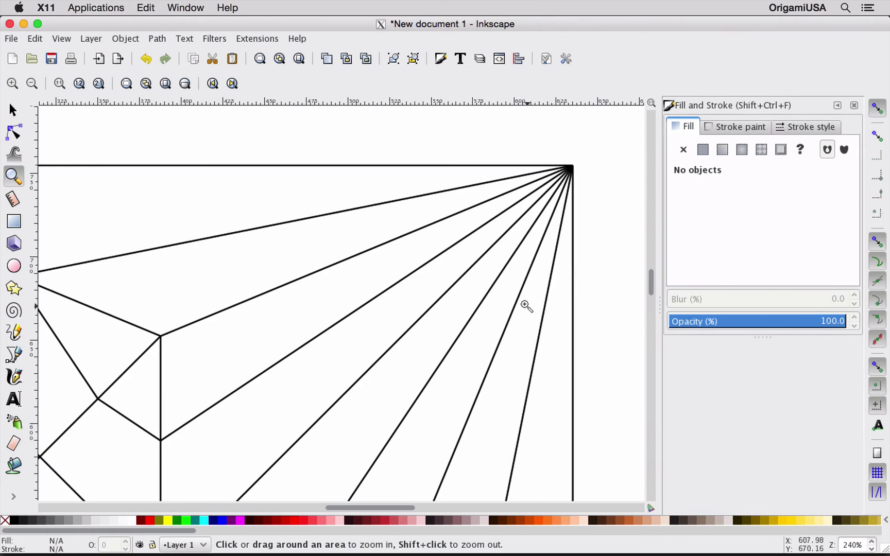
{"action": "key", "text": "space"}
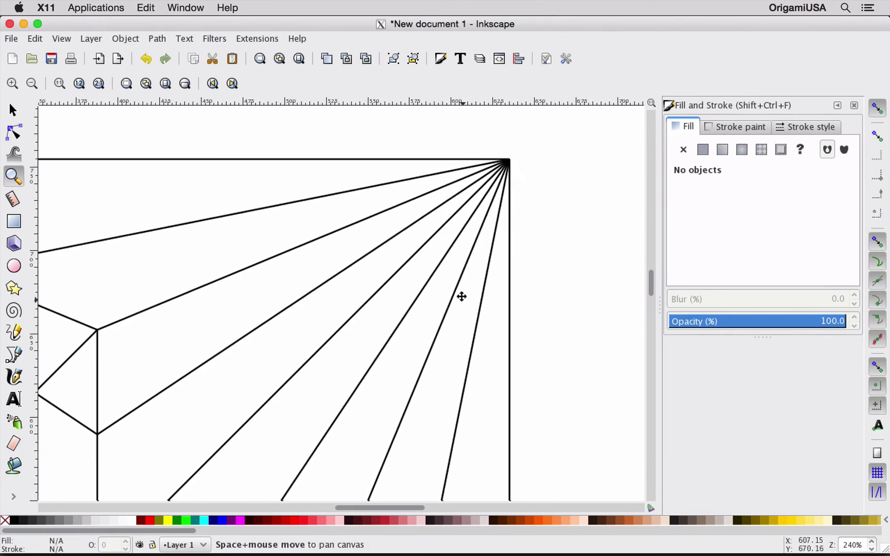
{"action": "key", "text": "b"}
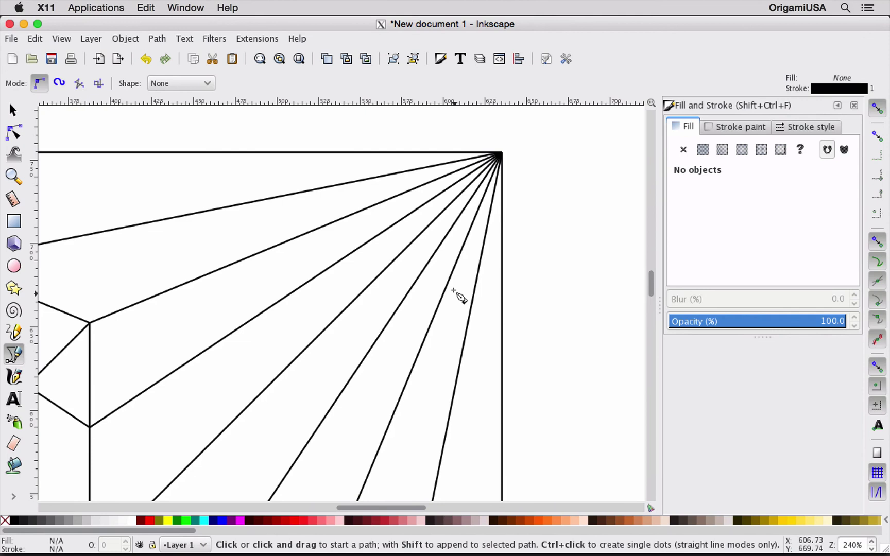
Step: Draw a short crease between two corner rays and rotate a long crease 90° onto its end
{"action": "left_click", "coordinate": [364, 290]}
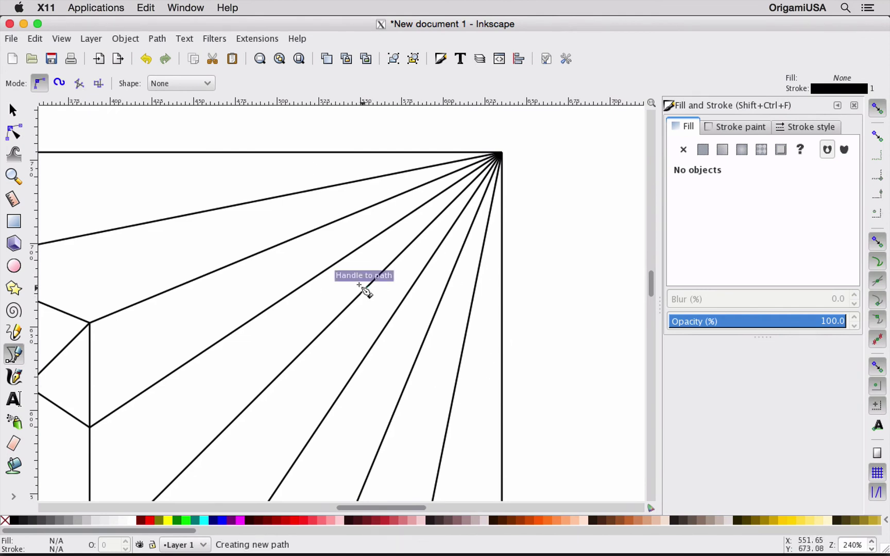
{"action": "double_click", "coordinate": [417, 279]}
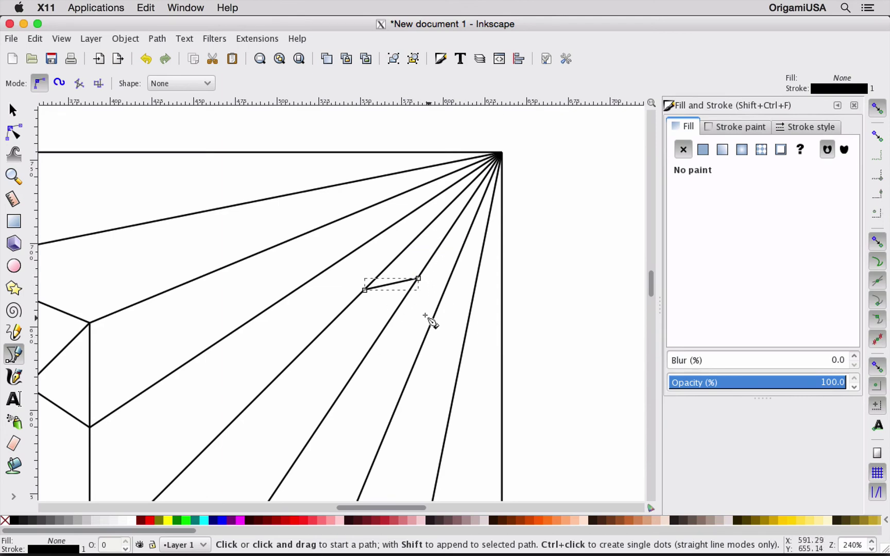
{"action": "key", "text": "space"}
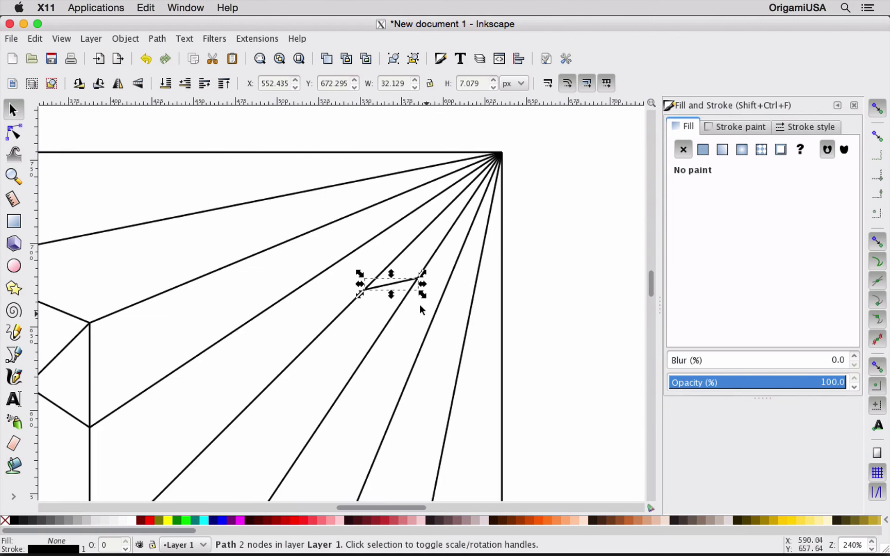
{"action": "left_click", "coordinate": [389, 312]}
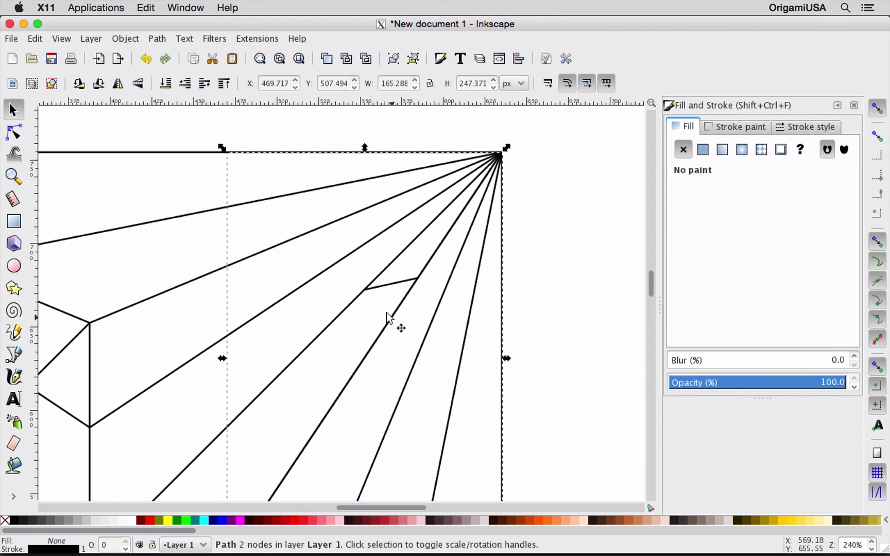
{"action": "left_click", "coordinate": [80, 85]}
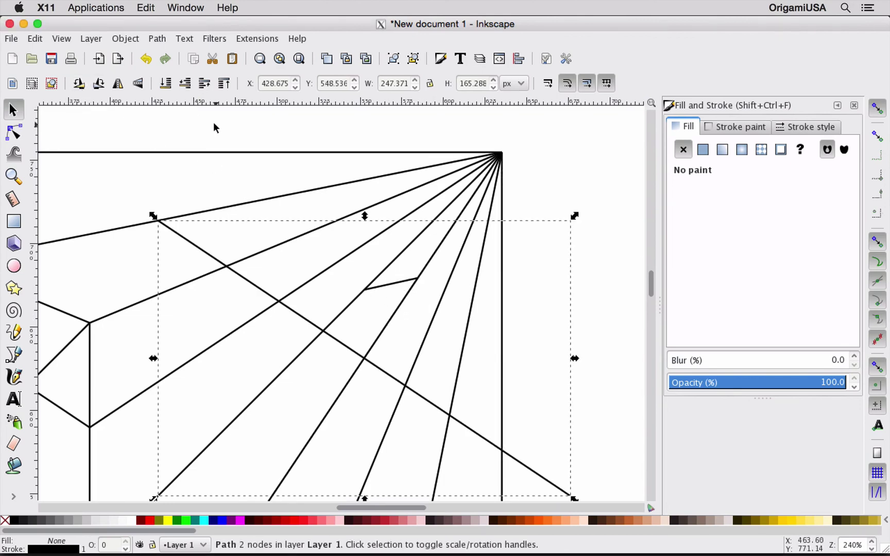
{"action": "left_click_drag", "start_coordinate": [170, 231], "coordinate": [411, 325]}
Step: Add a new crease line and select it to check placement
{"action": "key", "text": "b"}
{"action": "left_click", "coordinate": [399, 315]}
{"action": "key", "text": "Return"}
{"action": "key", "text": "s"}
{"action": "key", "text": "Escape"}
{"action": "left_click", "coordinate": [381, 304]}
{"action": "key", "text": "Escape"}
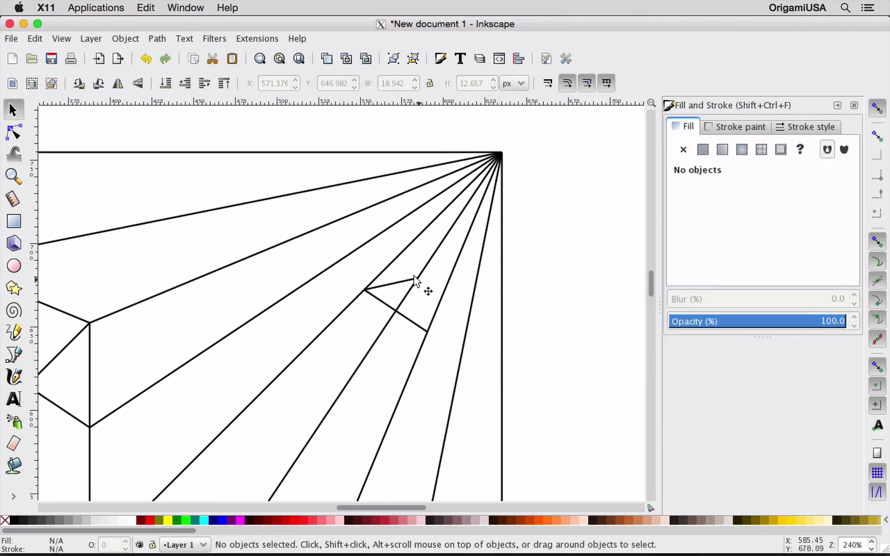
Step: Draw a crease from the short crease's end to the next ray and select both lines
{"action": "key", "text": "b"}
{"action": "left_click", "coordinate": [415, 278]}
{"action": "left_click", "coordinate": [427, 331]}
{"action": "key", "text": "Return"}
{"action": "key", "text": "s"}
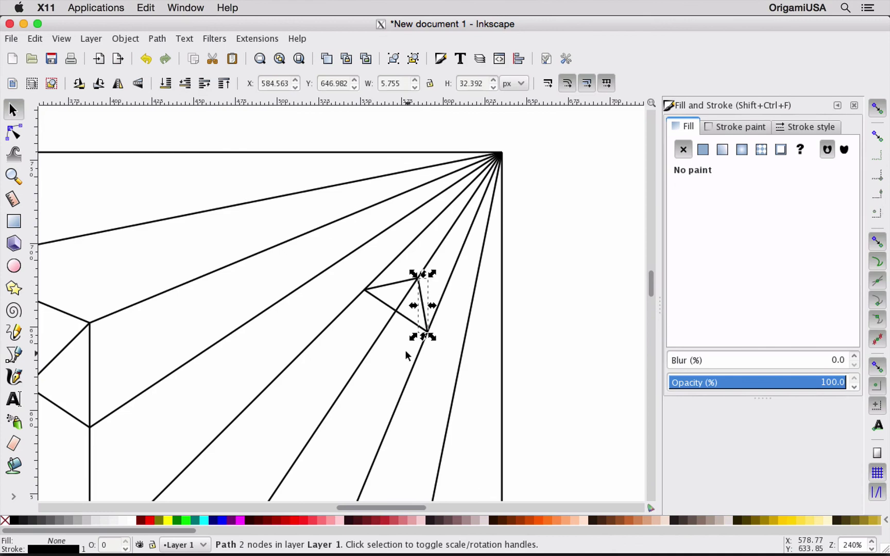
{"action": "left_click", "coordinate": [383, 304]}
{"action": "left_click", "coordinate": [408, 317], "text": "shift"}
Step: Group the two short creases with the long corner ray, duplicate, and flip the copy horizontally
{"action": "key", "text": "Escape"}
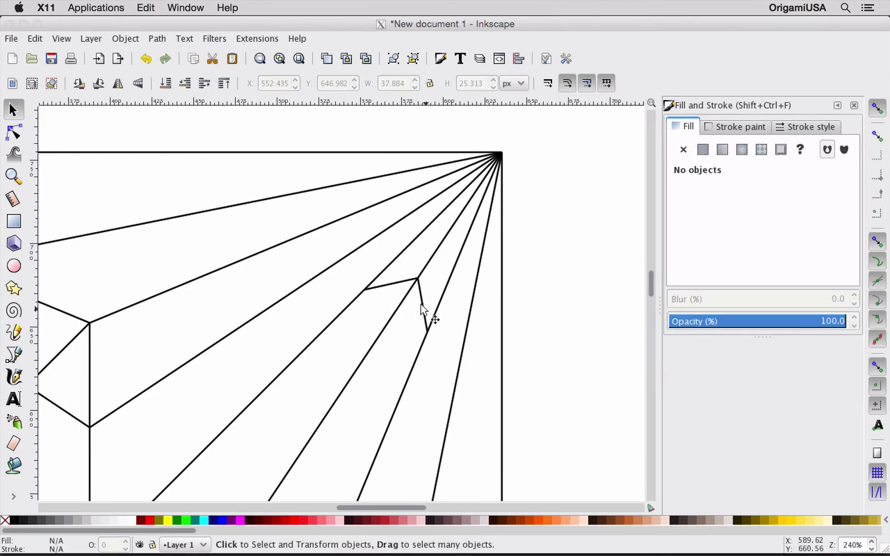
{"action": "left_click", "coordinate": [421, 304]}
{"action": "left_click", "coordinate": [393, 279], "text": "shift"}
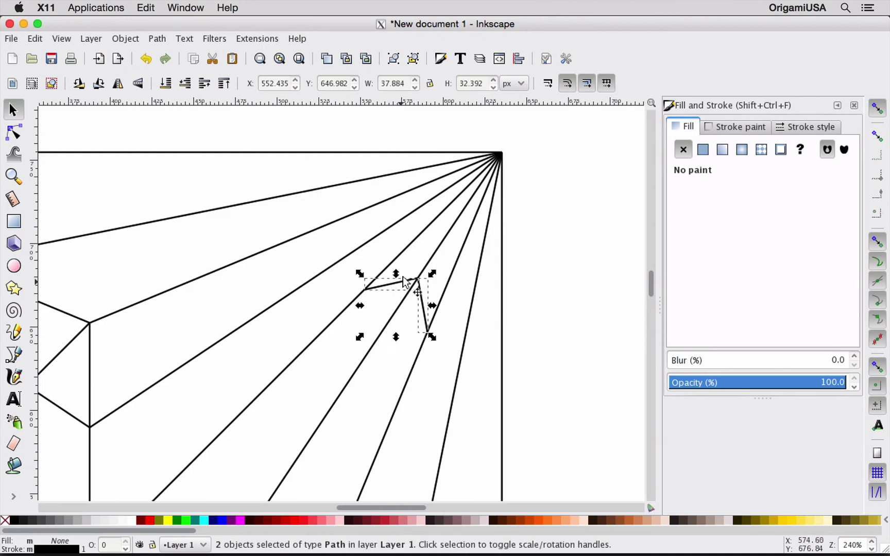
{"action": "left_click", "coordinate": [446, 273], "text": "shift"}
{"action": "key", "text": "ctrl"}
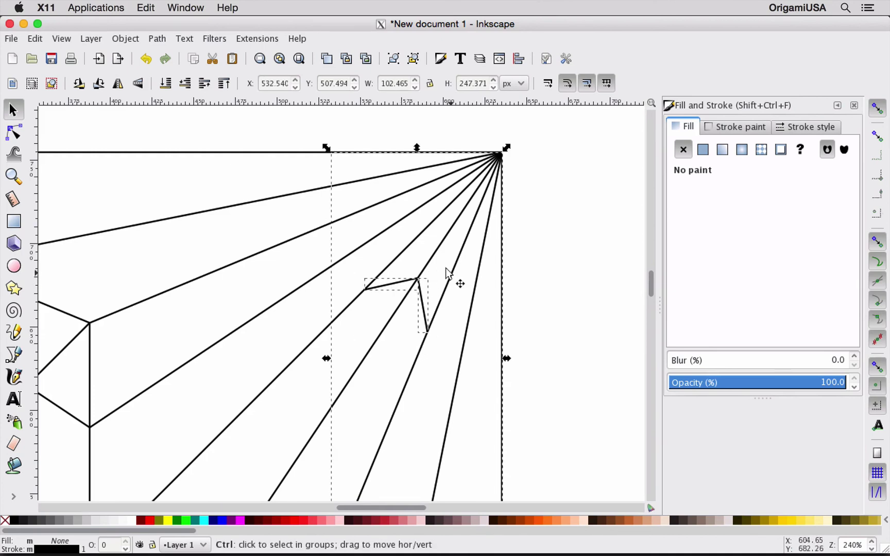
{"action": "key", "text": "ctrl+g"}
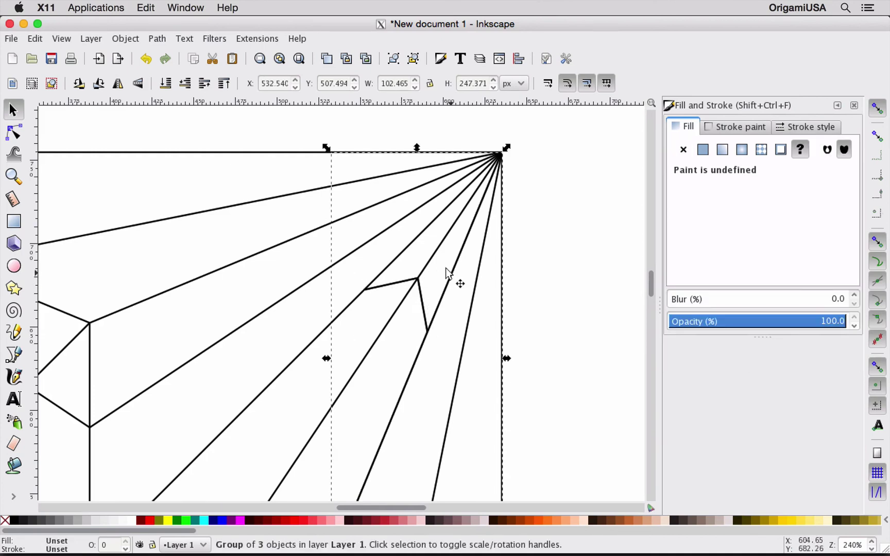
{"action": "key", "text": "ctrl+d"}
{"action": "left_click", "coordinate": [119, 83]}
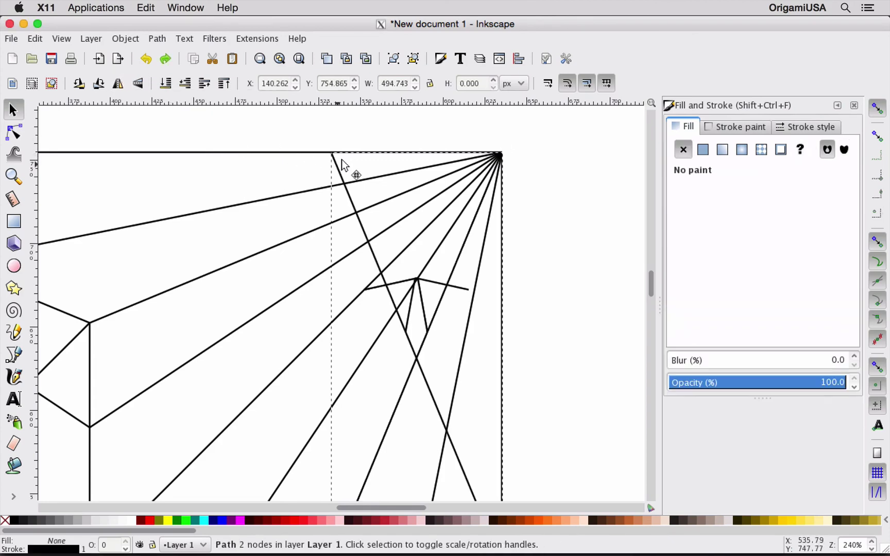
Step: Move and rotate the mirrored copy onto the other side of the diagonal
{"action": "left_click_drag", "start_coordinate": [338, 164], "coordinate": [502, 155]}
{"action": "scroll", "coordinate": [537, 214], "scroll_direction": "right", "scroll_amount": 4}
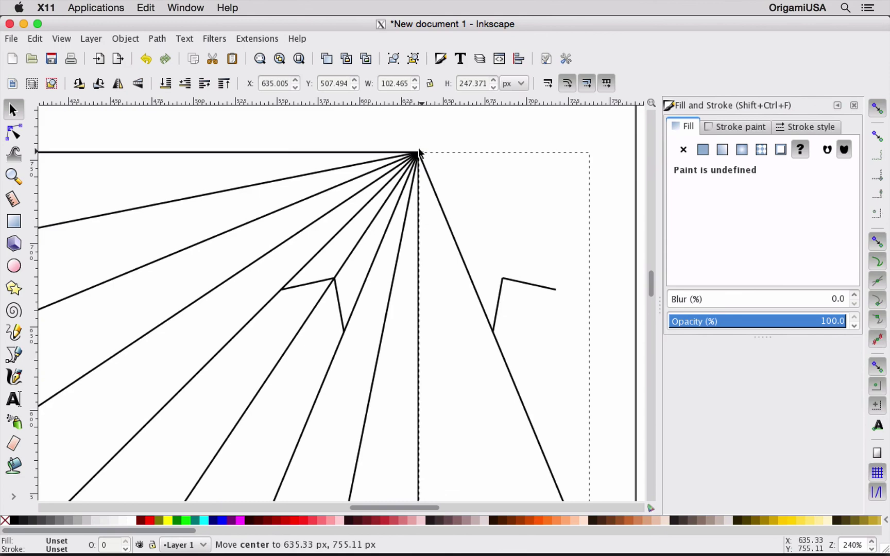
{"action": "scroll", "coordinate": [533, 309], "scroll_direction": "down", "scroll_amount": 5}
{"action": "left_click", "coordinate": [533, 309]}
{"action": "left_click_drag", "start_coordinate": [594, 457], "coordinate": [264, 413]}
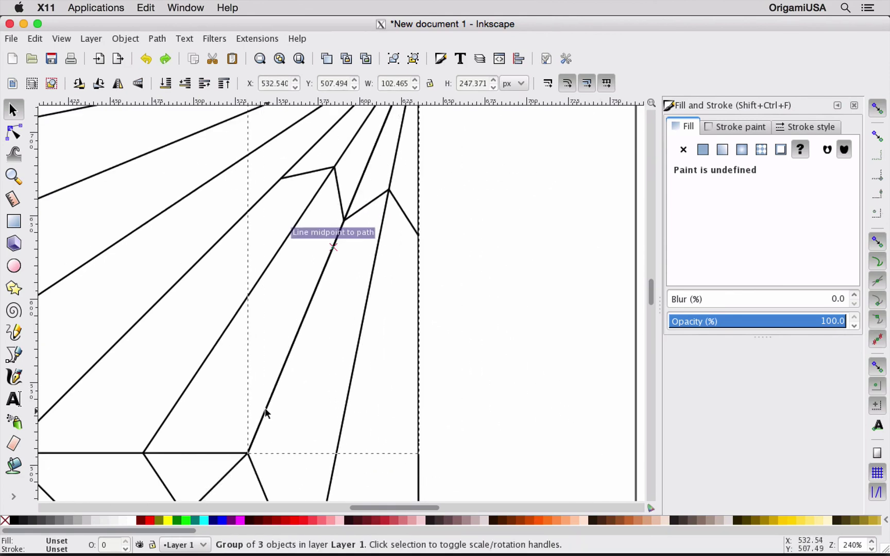
{"action": "key", "text": "Escape"}
Step: Zoom out to the full page, cancel an accidental rotation, and zoom back into the top-right area
{"action": "left_click", "coordinate": [336, 190]}
{"action": "scroll", "coordinate": [363, 280], "scroll_direction": "up", "scroll_amount": 3}
{"action": "key", "text": "minus"}
{"action": "key", "text": "5"}
{"action": "key", "text": "ctrl+a"}
{"action": "left_click", "coordinate": [314, 311]}
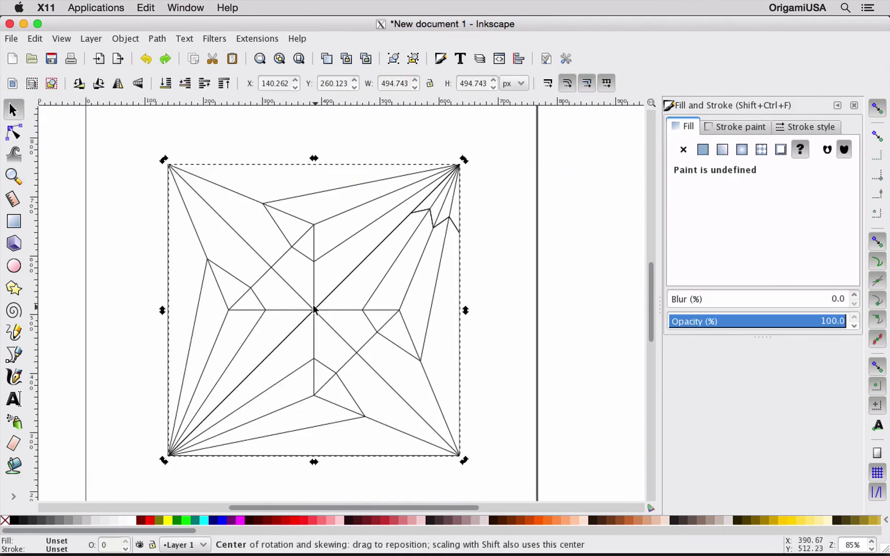
{"action": "left_click_drag", "start_coordinate": [168, 165], "coordinate": [216, 263]}
{"action": "key", "text": "Escape"}
{"action": "key", "text": "z"}
{"action": "left_click_drag", "start_coordinate": [298, 162], "coordinate": [505, 346]}
{"action": "key", "text": "b"}
Step: Draw a new short crease from the diagonal crease's midpoint
{"action": "left_click", "coordinate": [268, 340]}
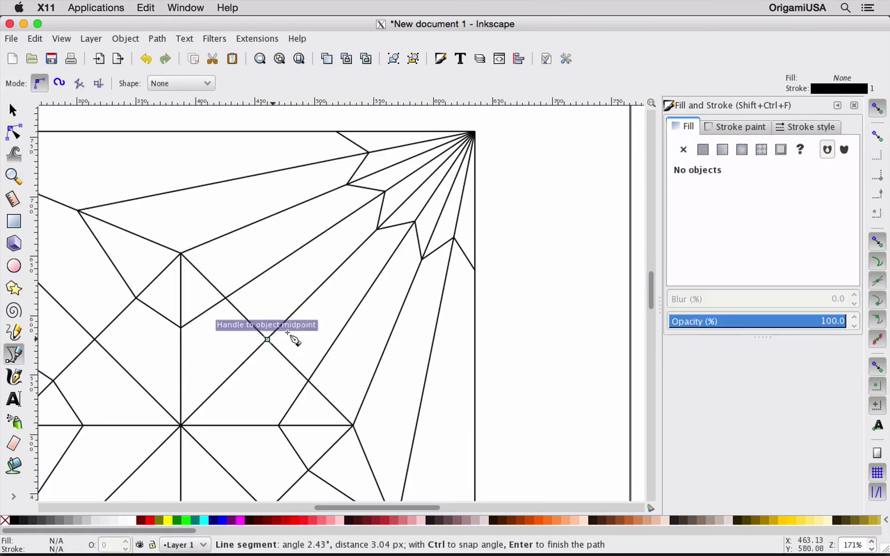
{"action": "double_click", "coordinate": [335, 342]}
{"action": "key", "text": "s"}
{"action": "left_click", "coordinate": [391, 327]}
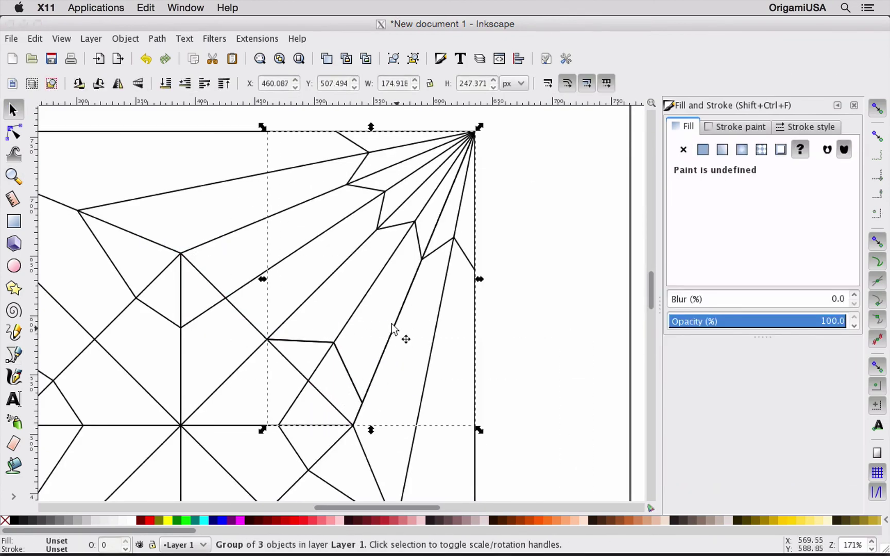
{"action": "left_click_drag", "start_coordinate": [390, 328], "coordinate": [569, 269]}
{"action": "key", "text": "ctrl+z"}
Step: Rotate the selected creases around the corner into their mirrored position
{"action": "left_click", "coordinate": [341, 377]}
{"action": "left_click_drag", "start_coordinate": [342, 377], "coordinate": [304, 301]}
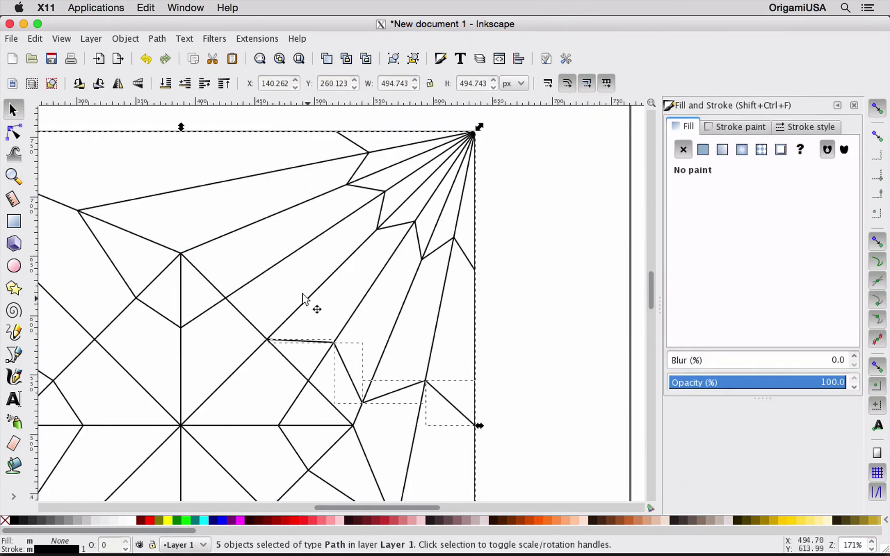
{"action": "left_click_drag", "start_coordinate": [371, 383], "coordinate": [469, 157]}
{"action": "left_click_drag", "start_coordinate": [268, 426], "coordinate": [195, 175]}
Step: Duplicate the top-right crease set and turn it to the opposite corner for the tail
{"action": "left_click", "coordinate": [294, 341]}
{"action": "key", "text": "z"}
{"action": "key", "text": "minus"}
{"action": "key", "text": "minus"}
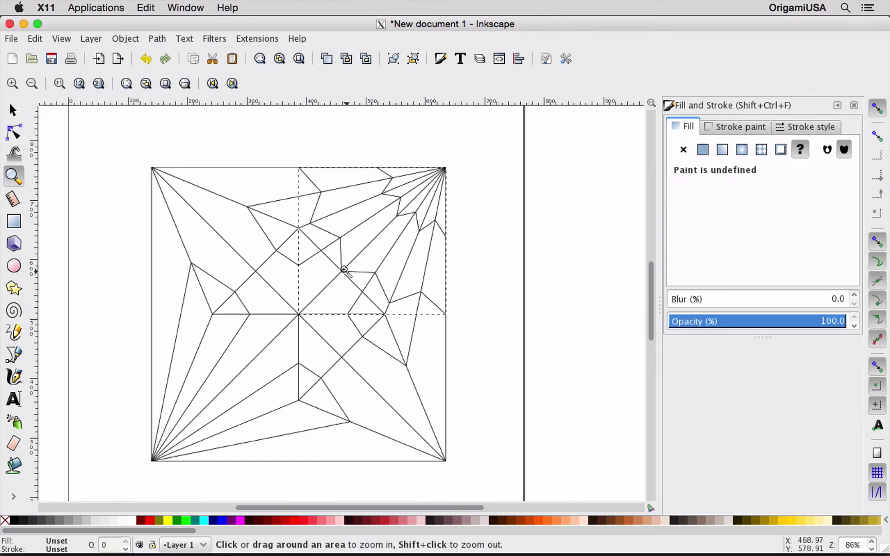
{"action": "key", "text": "s"}
{"action": "left_click", "coordinate": [536, 280]}
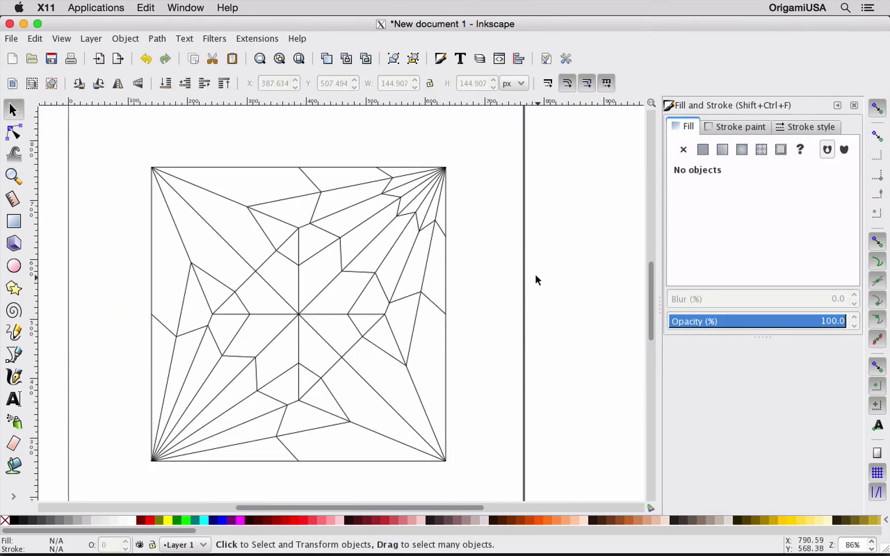
Step: Check the pattern in Outline display mode, zooming on the top-right corner, then return to Normal
{"action": "left_click", "coordinate": [62, 39]}
{"action": "mouse_move", "coordinate": [69, 66]}
{"action": "left_click", "coordinate": [282, 111]}
{"action": "key", "text": "z"}
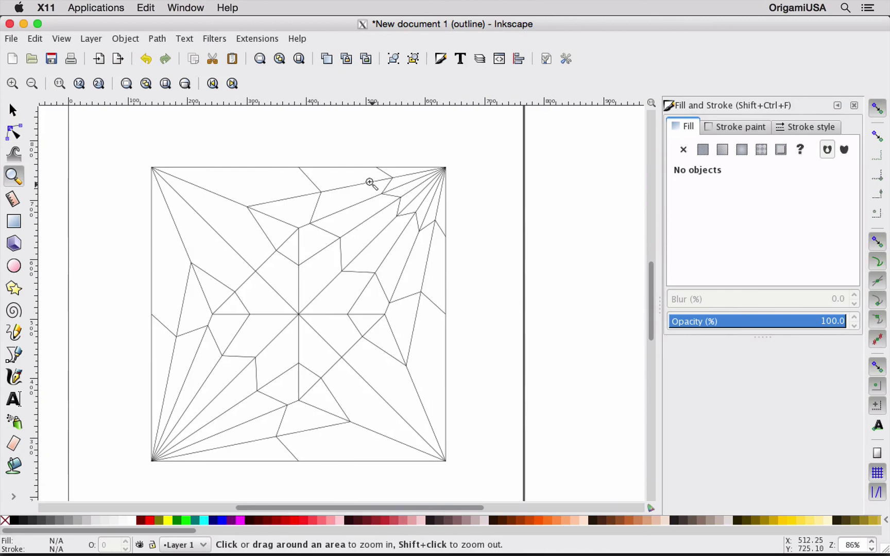
{"action": "left_click_drag", "start_coordinate": [405, 166], "coordinate": [464, 206]}
{"action": "key", "text": "space"}
{"action": "key", "text": "5"}
{"action": "left_click", "coordinate": [62, 38]}
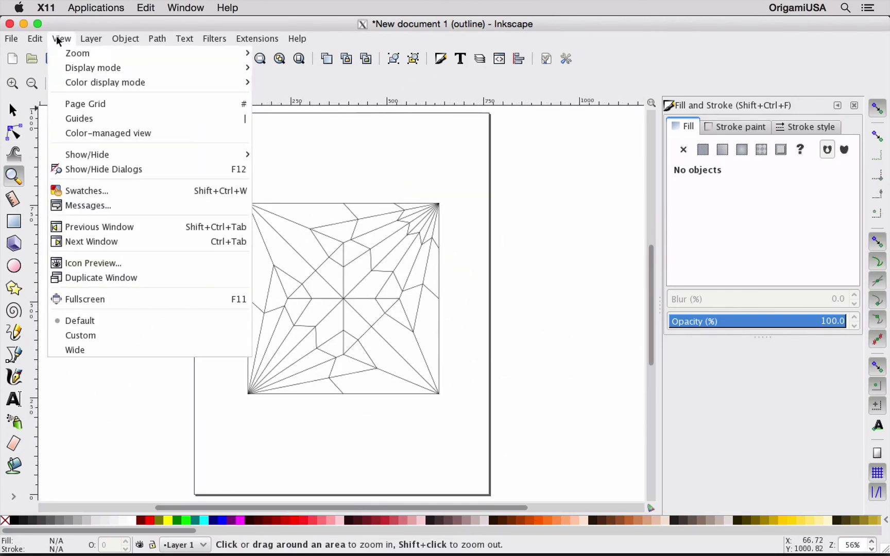
{"action": "left_click", "coordinate": [273, 68]}
{"action": "key", "text": "s"}
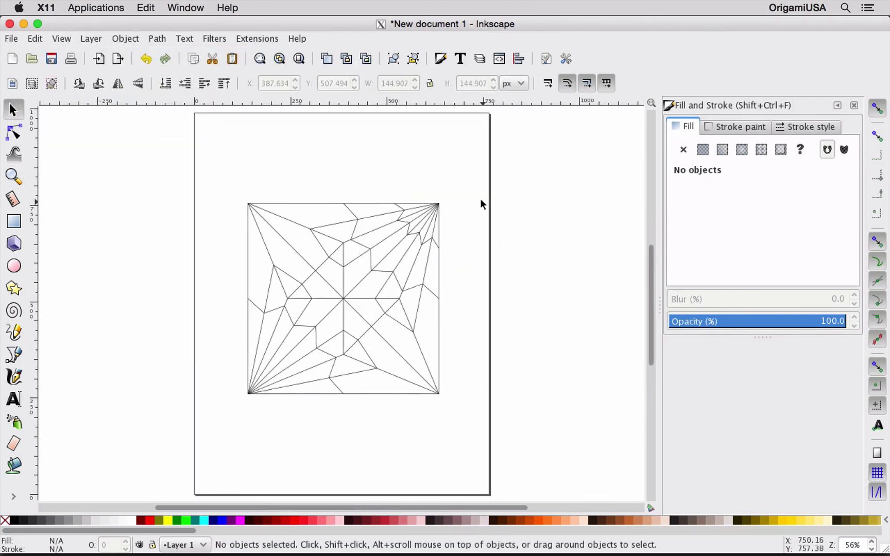